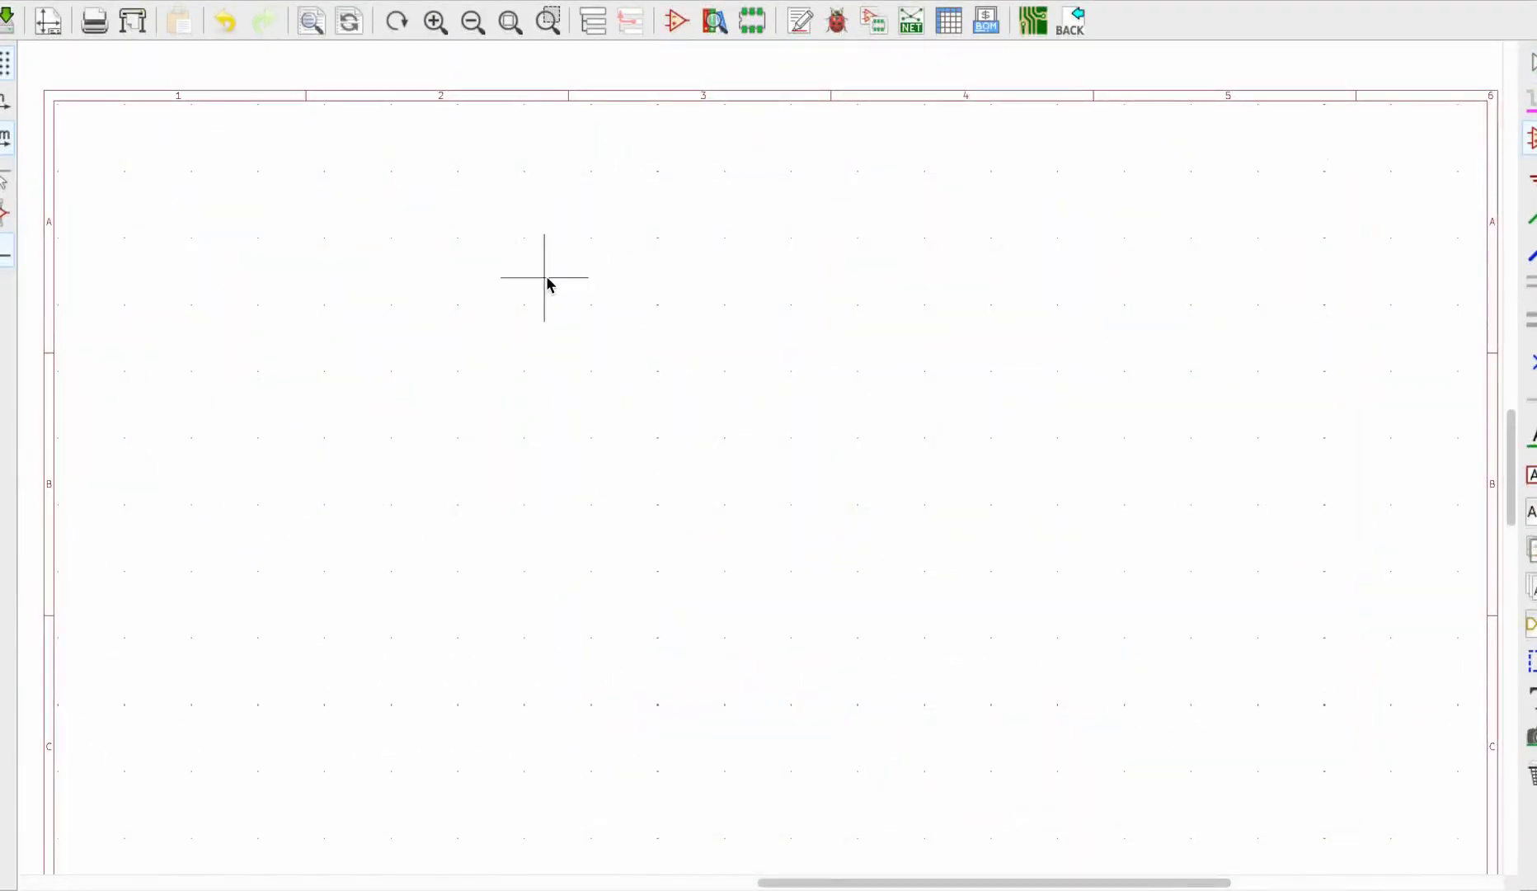
Step: Place a Conn_01x03_Male connector in the upper part of the sheet and a GND power symbol lower down beside it
click(547, 283)
double_click(415, 235)
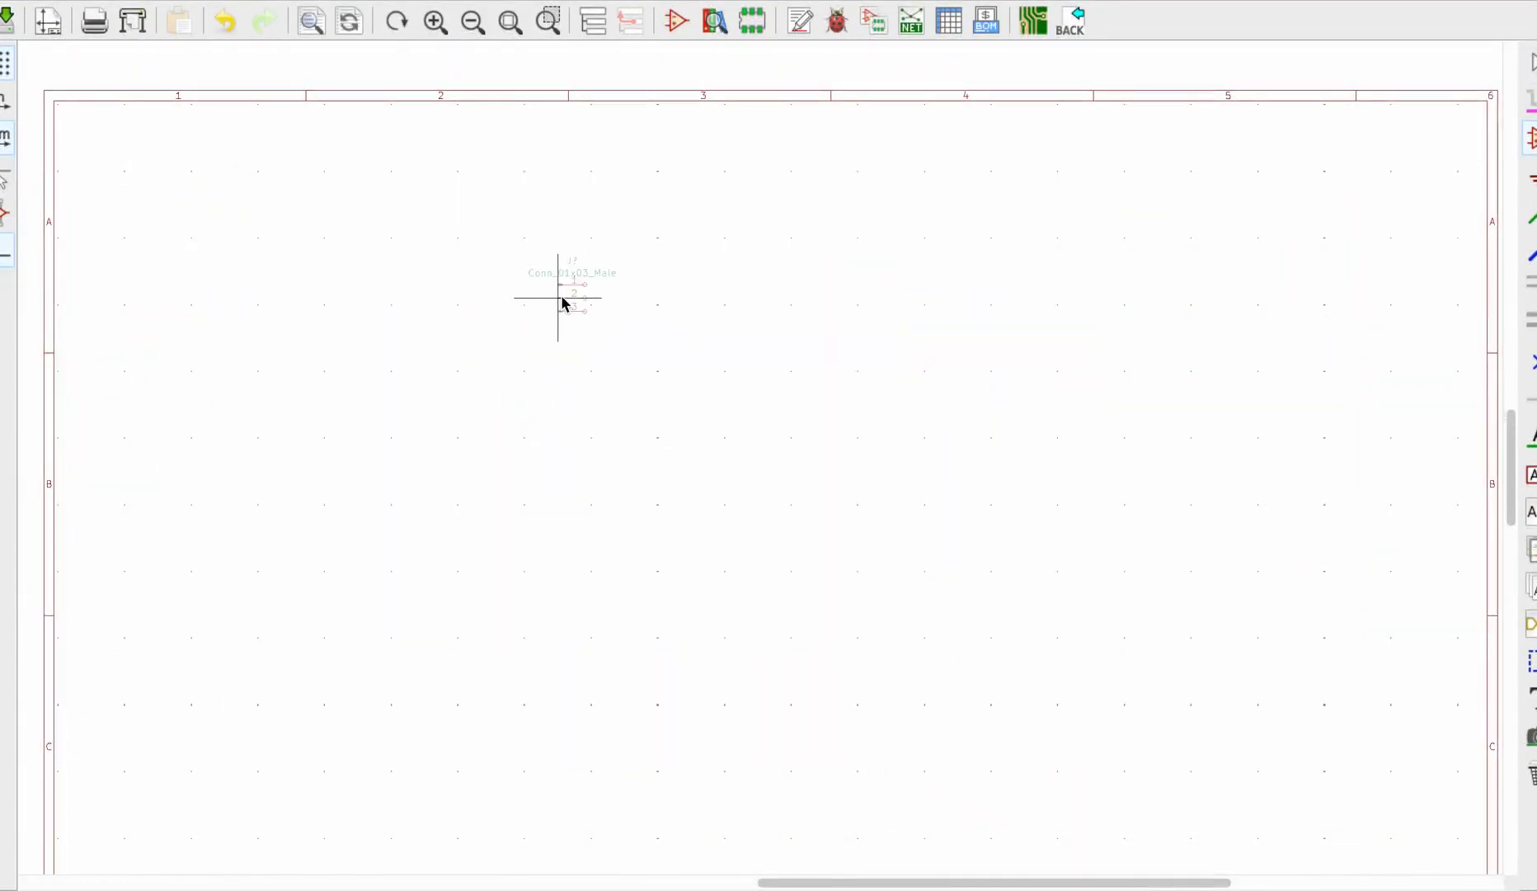
click(940, 456)
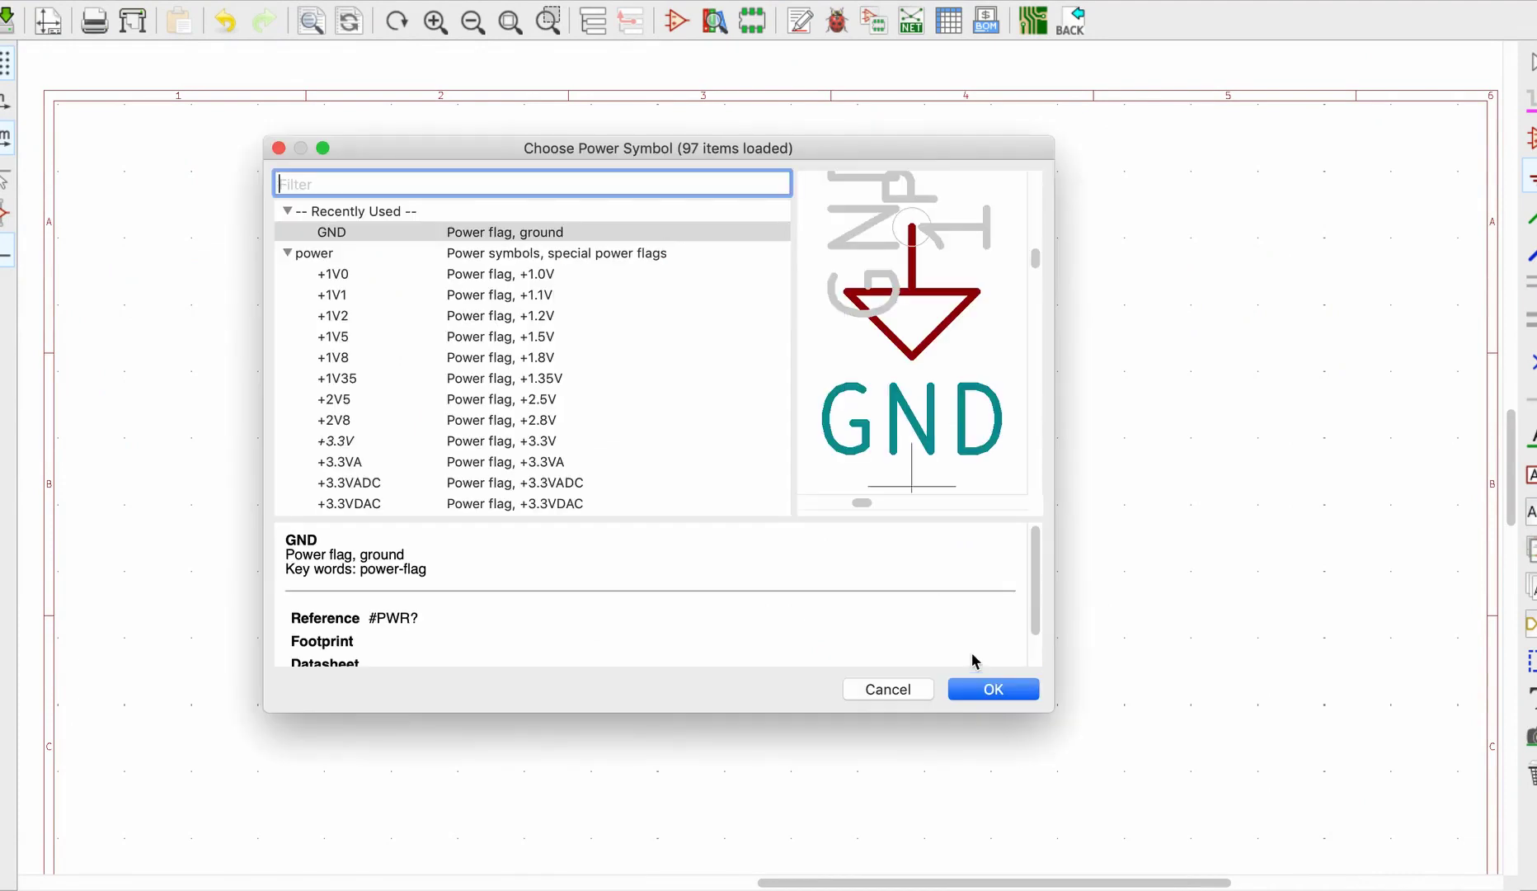
key(Return)
Step: Add the global labels TURN_POWER and DRL_POWER, one above the other, between the connector and the GND symbol
key(ctrl+h)
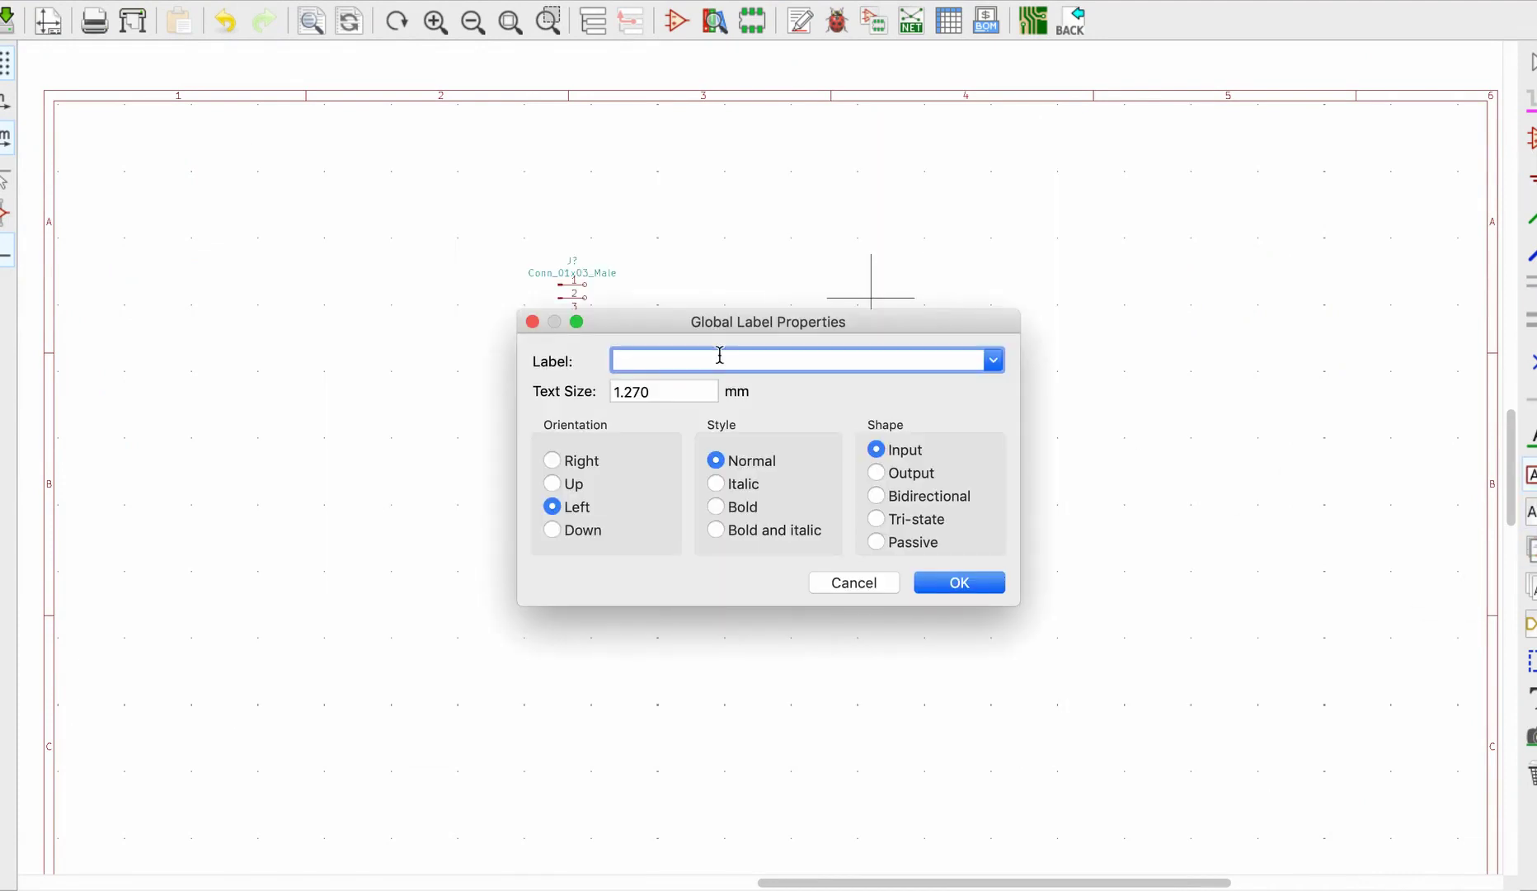
key(Return)
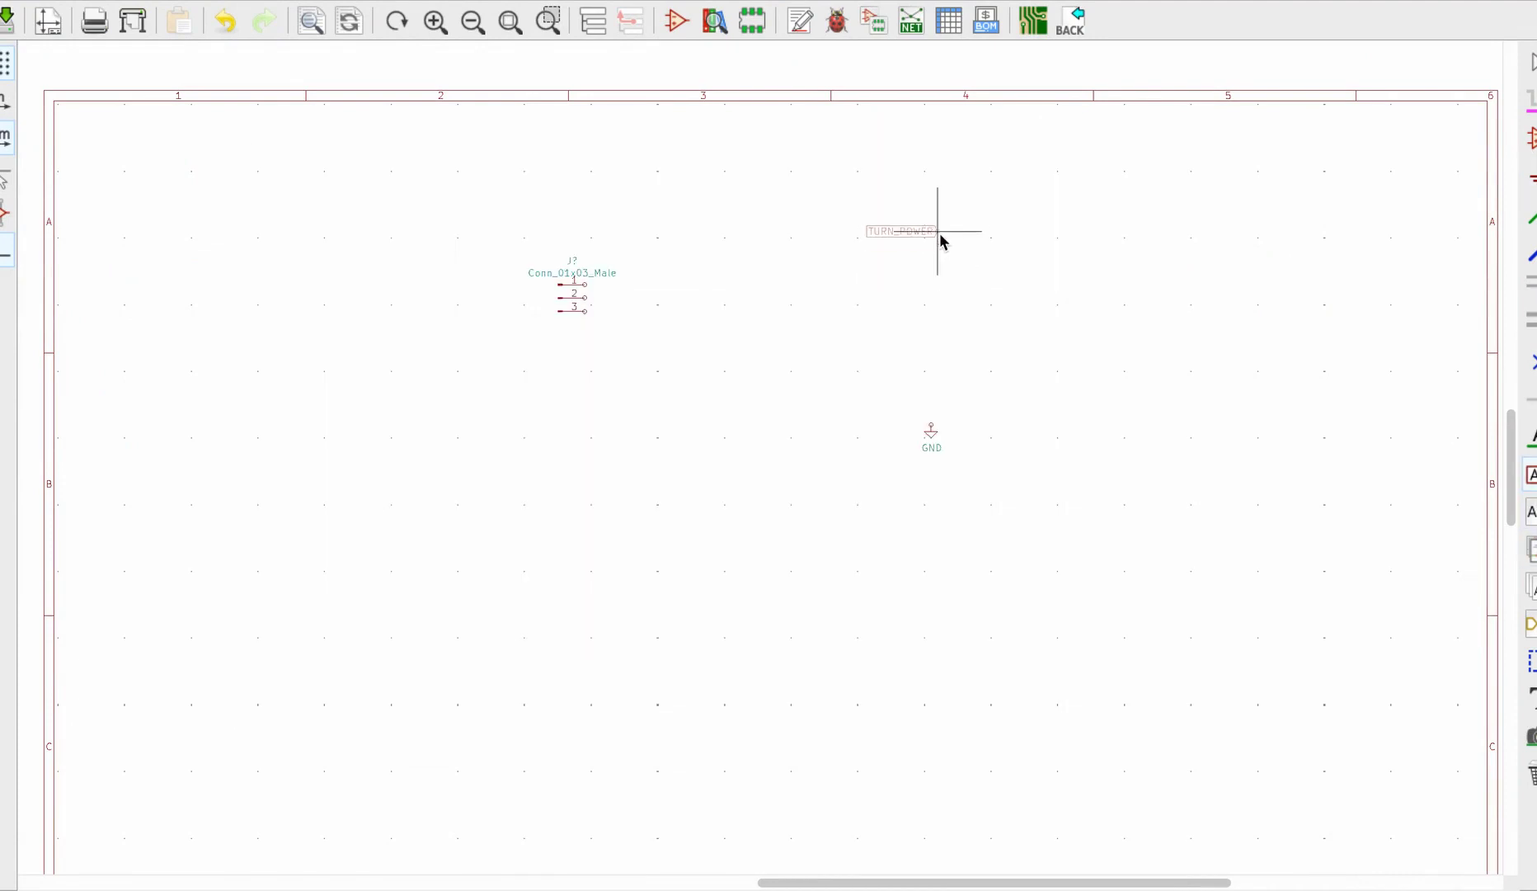
click(798, 302)
text(DRL_POWE)
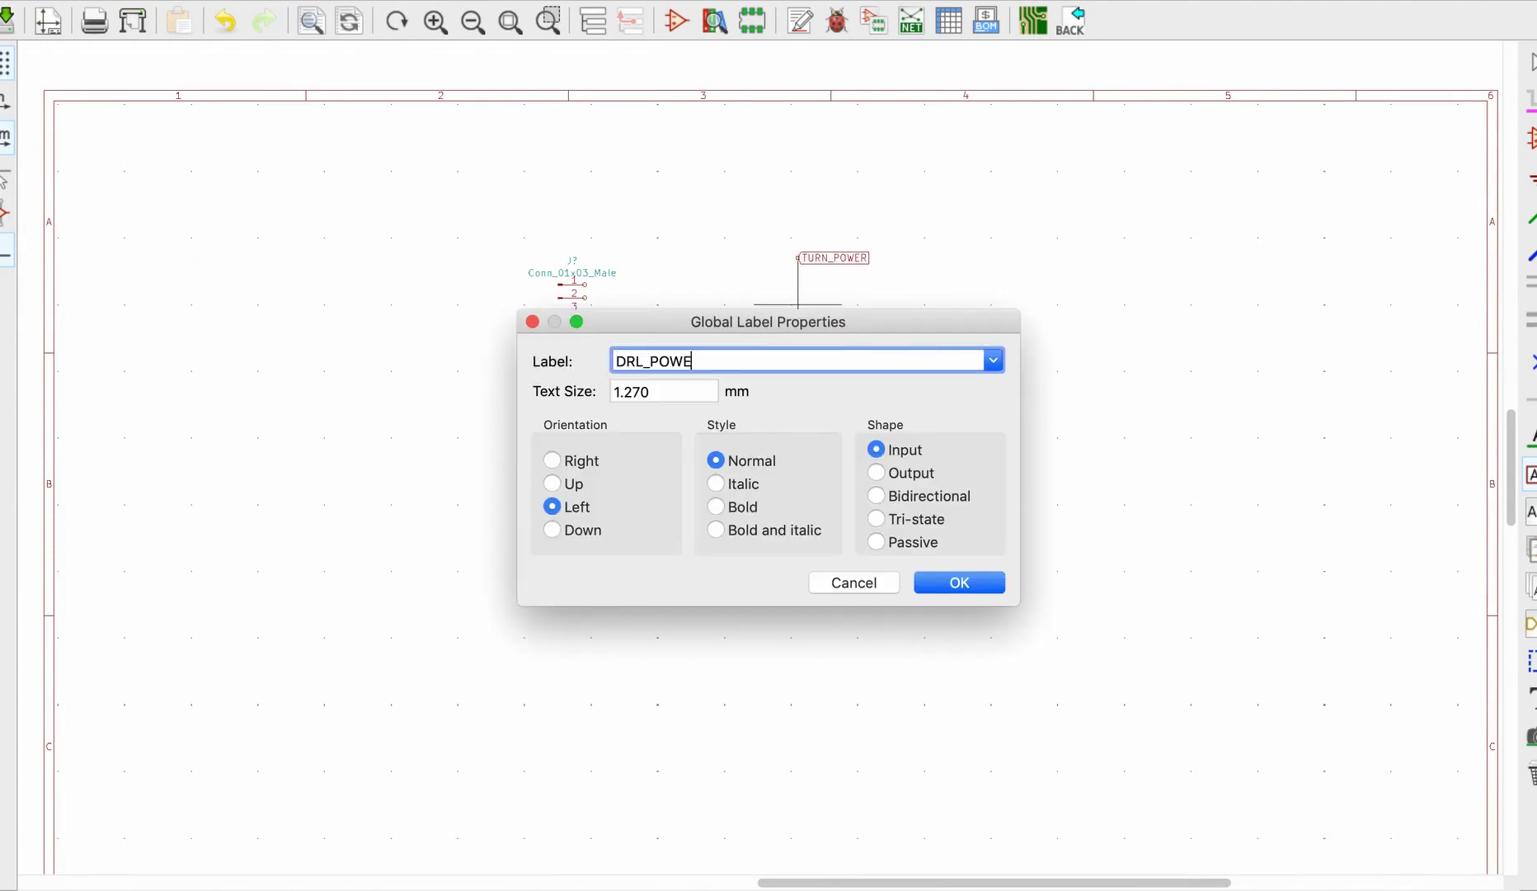
text(R)
key(Return)
click(797, 296)
Step: Find the ABS2 bridge rectifier in the Diode_Bridge library and place it between the connector and the power labels
scroll(689, 302, up, 3)
text(a)
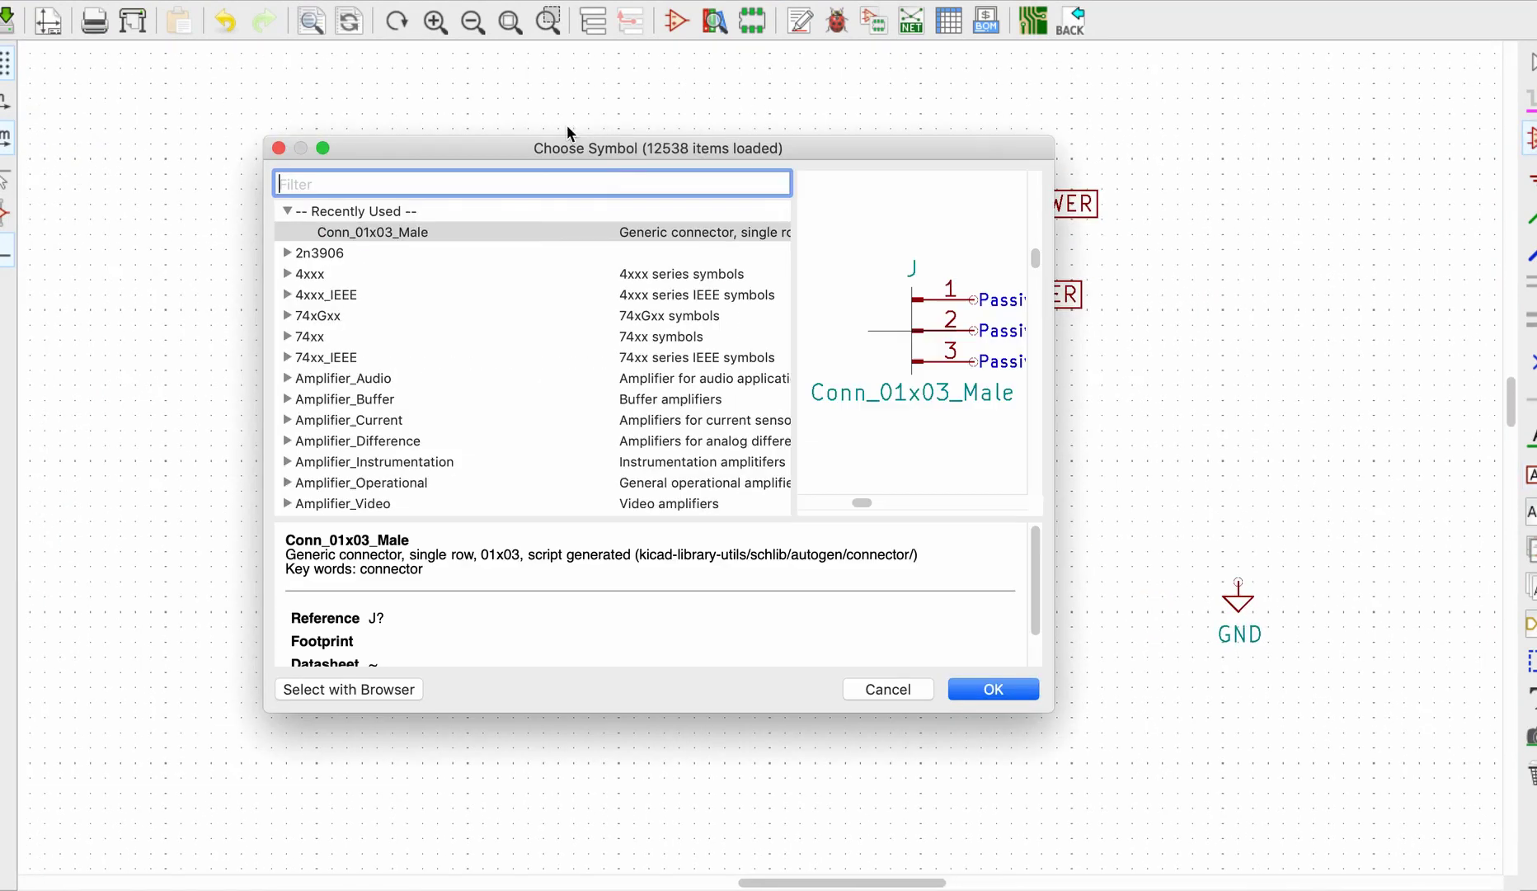
text(Diode_b)
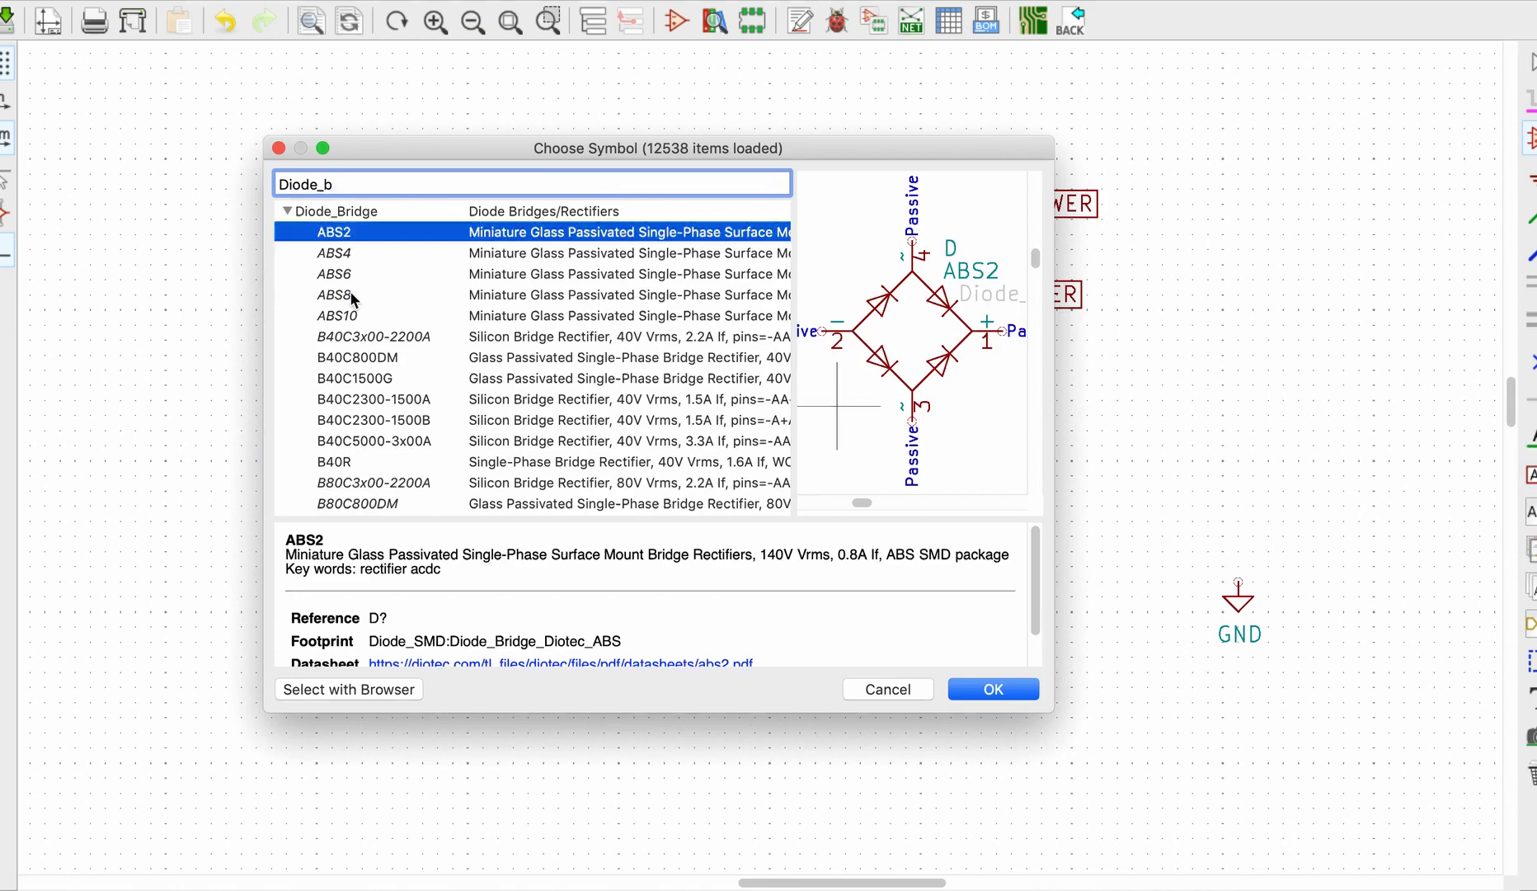
click(339, 315)
click(334, 232)
scroll(411, 283, right, 5)
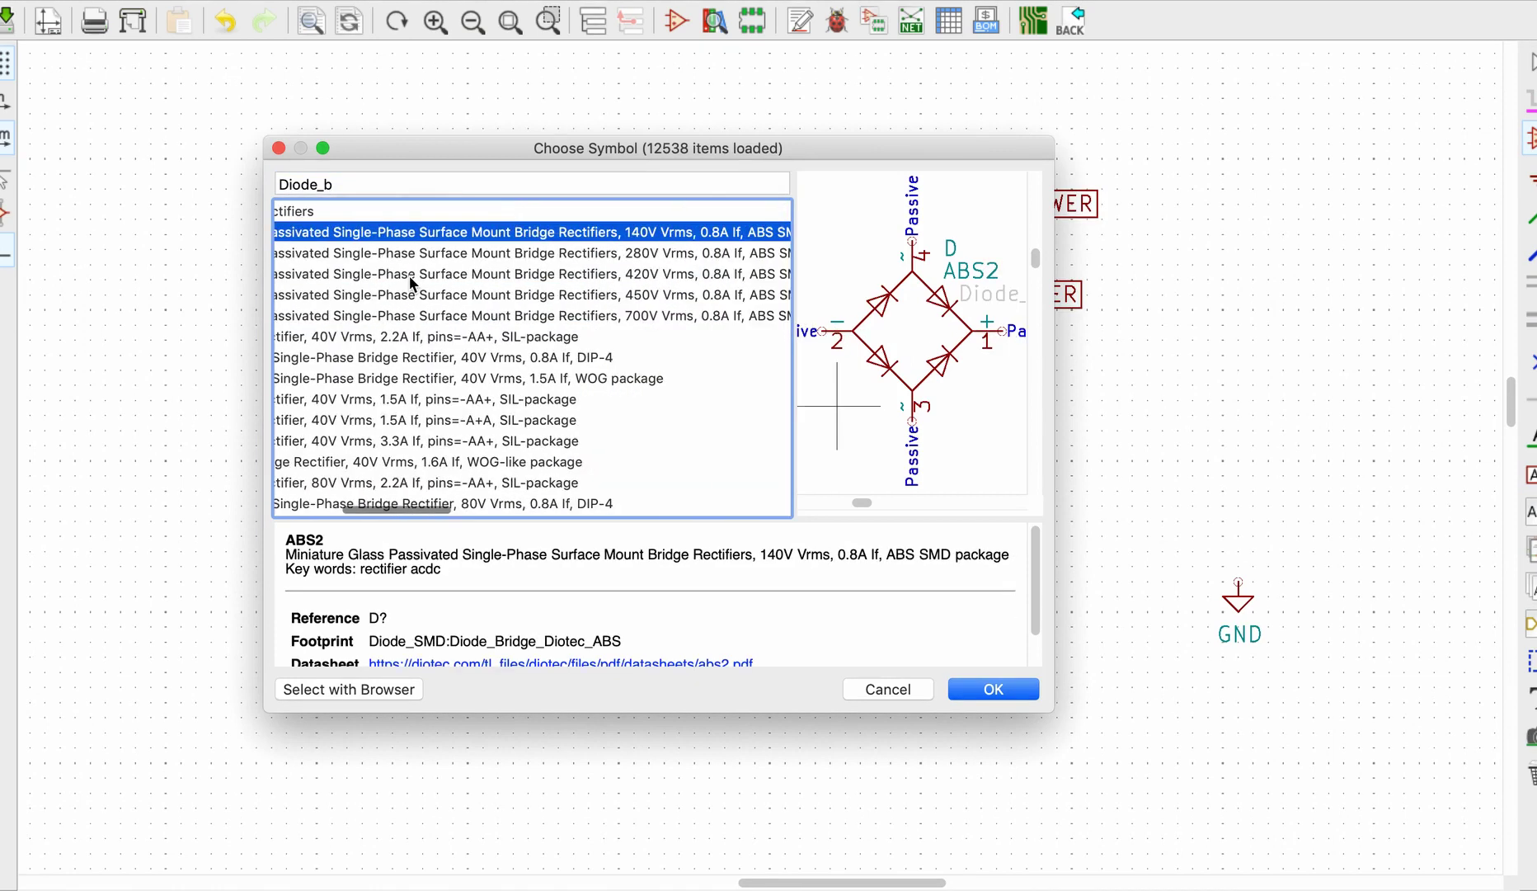
scroll(411, 283, right, 3)
scroll(411, 283, left, 8)
key(Return)
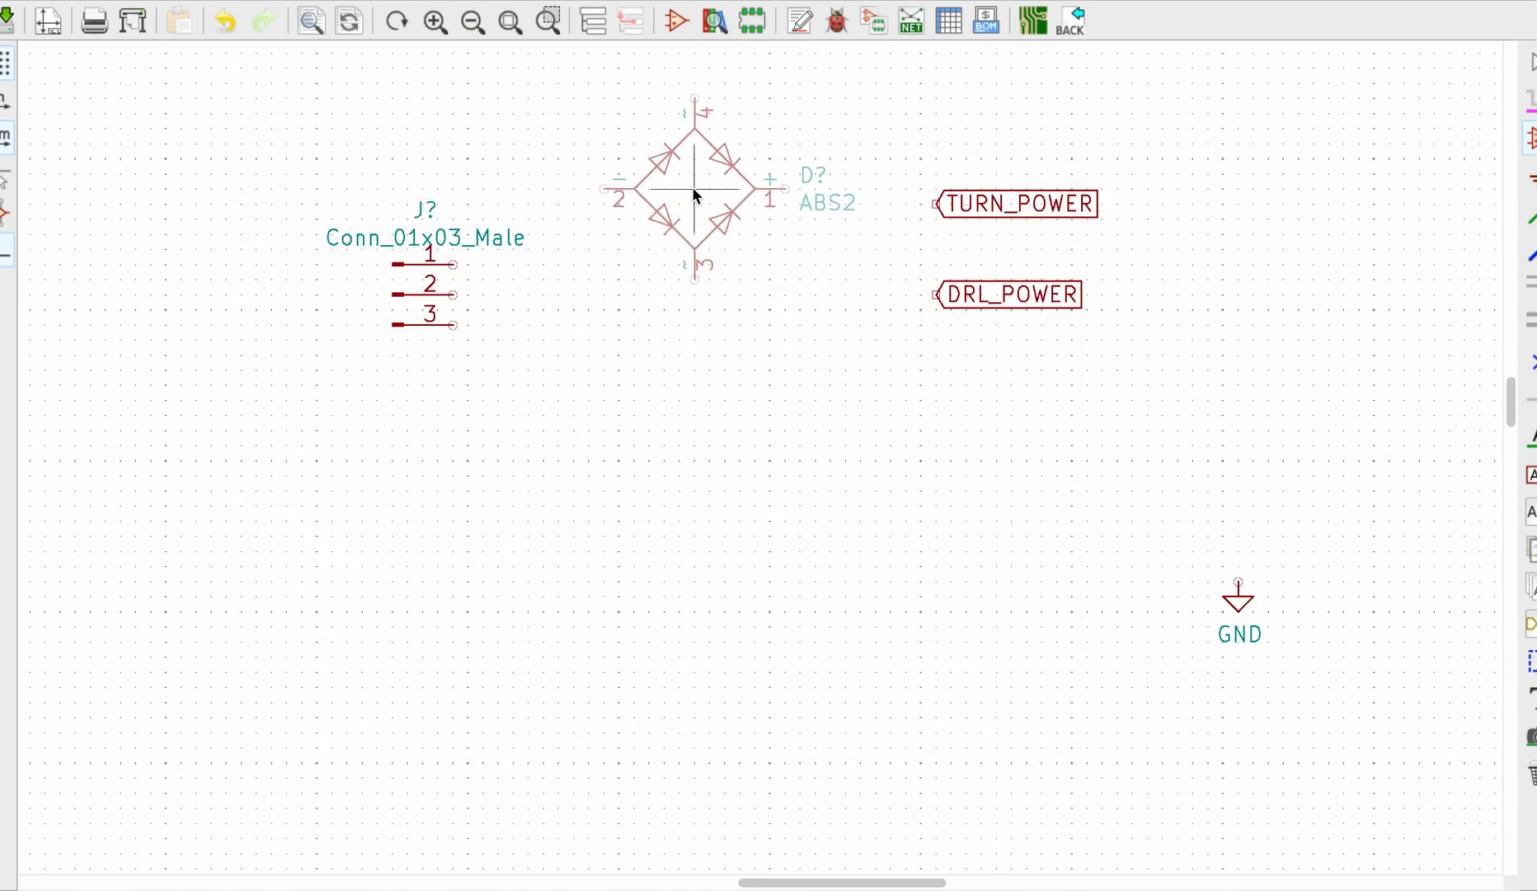
click(694, 194)
Step: Duplicate the ABS2 bridge below the first, and reposition the DRL_POWER label level with it and the GND symbol between connector and bridges
key(ctrl+c)
key(ctrl+v)
click(731, 418)
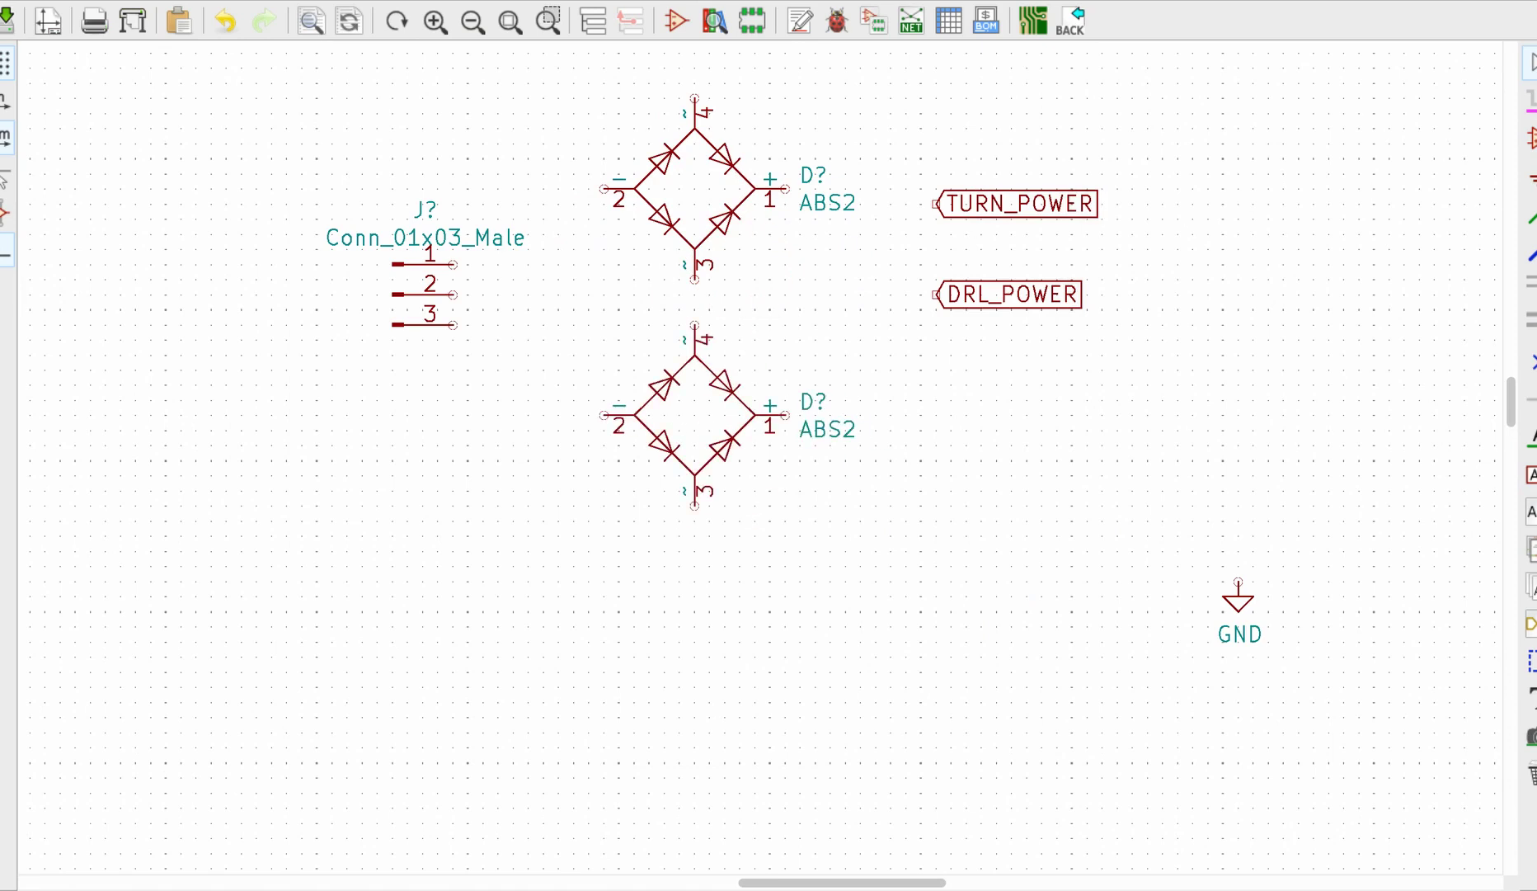
drag(918, 283, 918, 404)
drag(1239, 595, 543, 596)
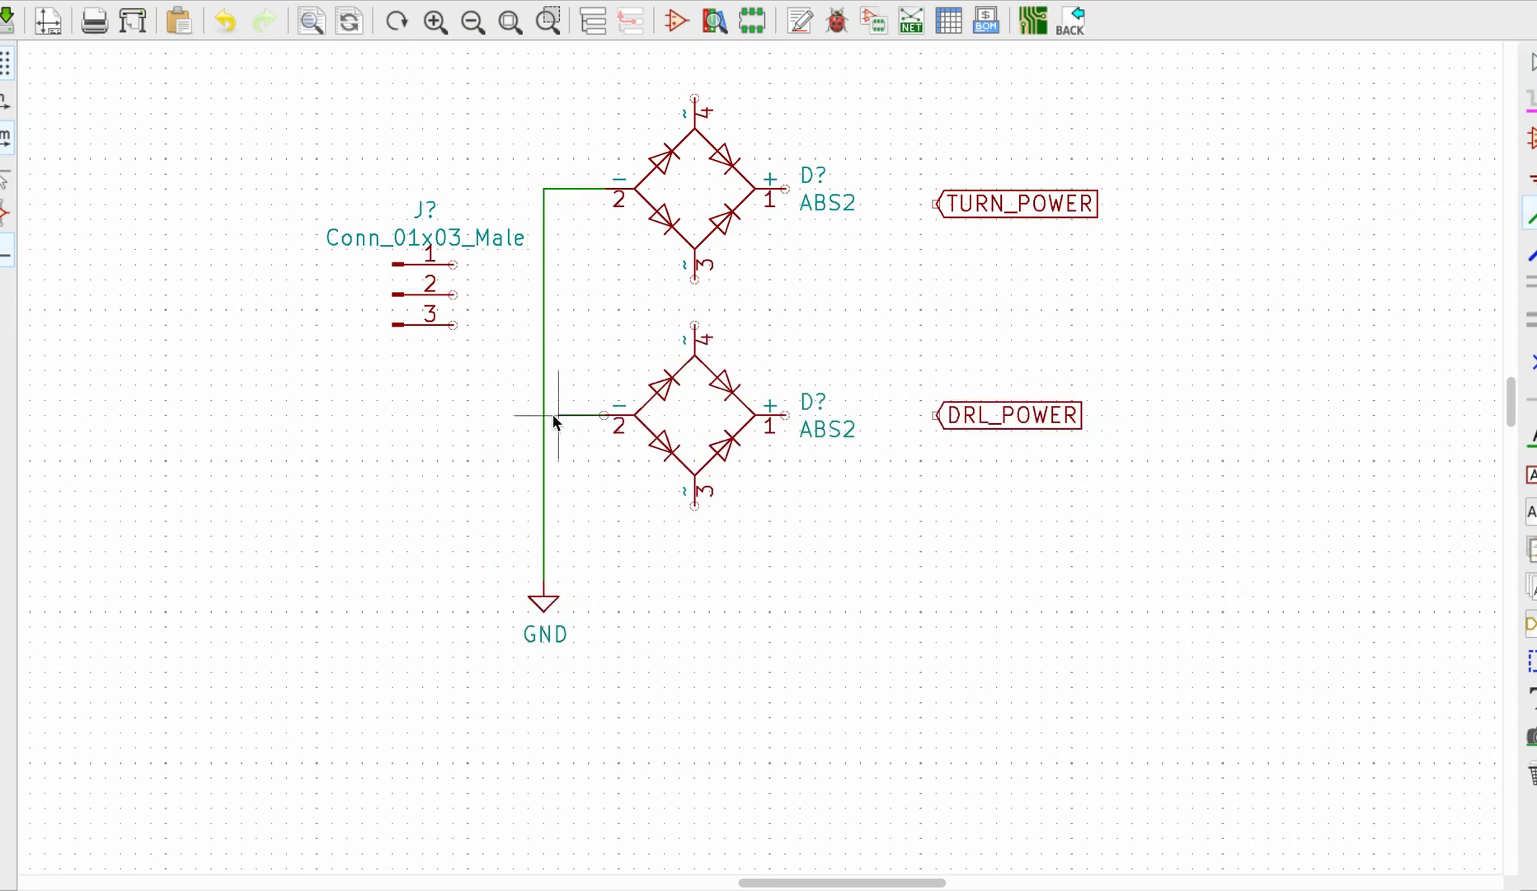
Step: Wire pin 4 of the upper bridge to connector pin 1 and pin 4 of the lower bridge to connector pin 2
click(694, 99)
click(498, 277)
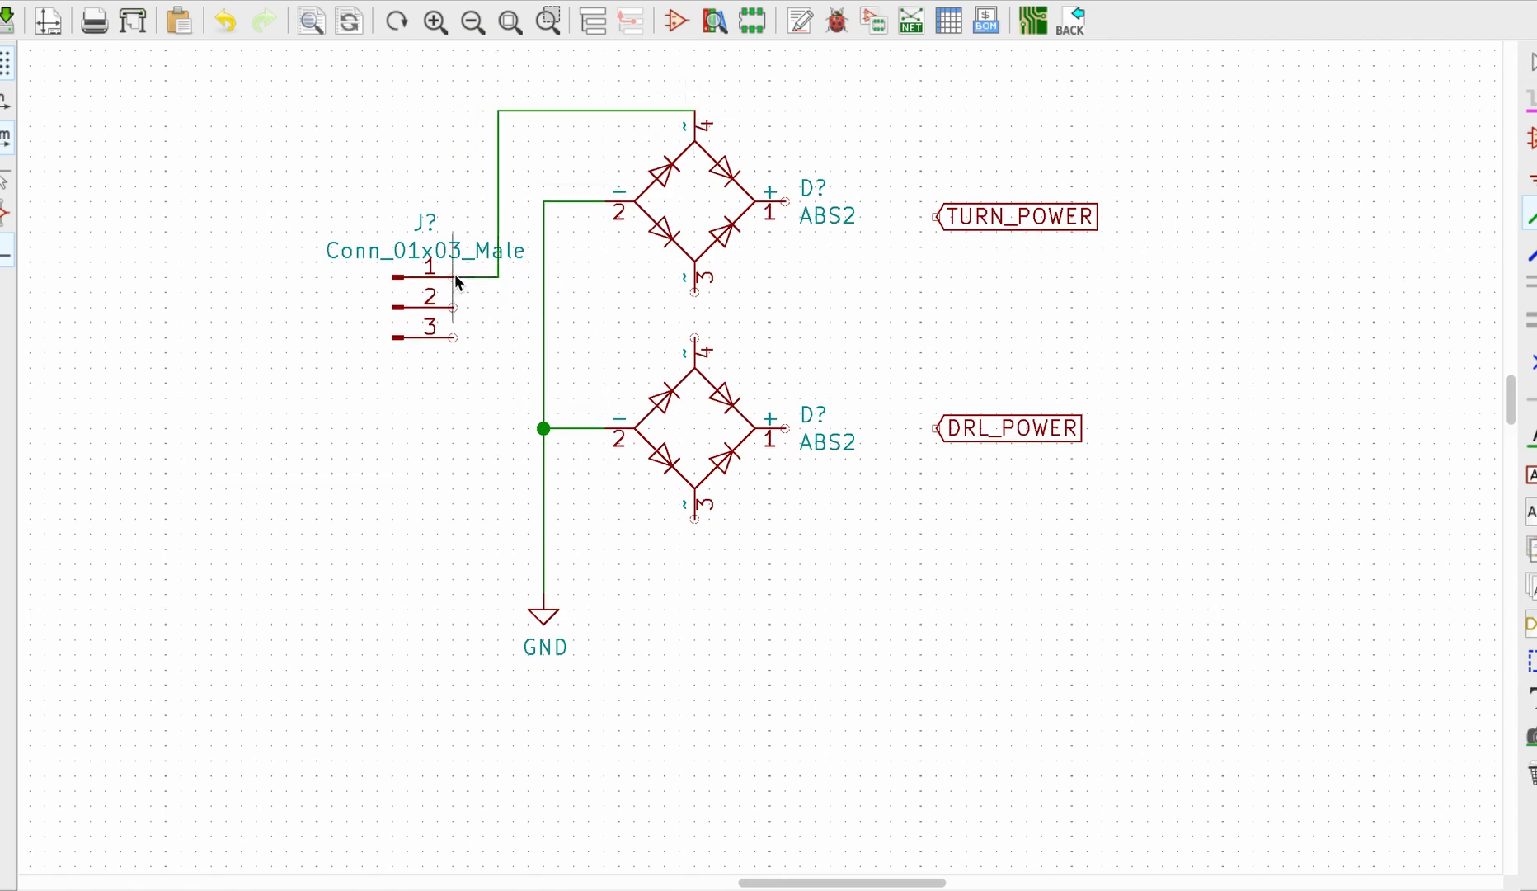
click(454, 277)
click(694, 337)
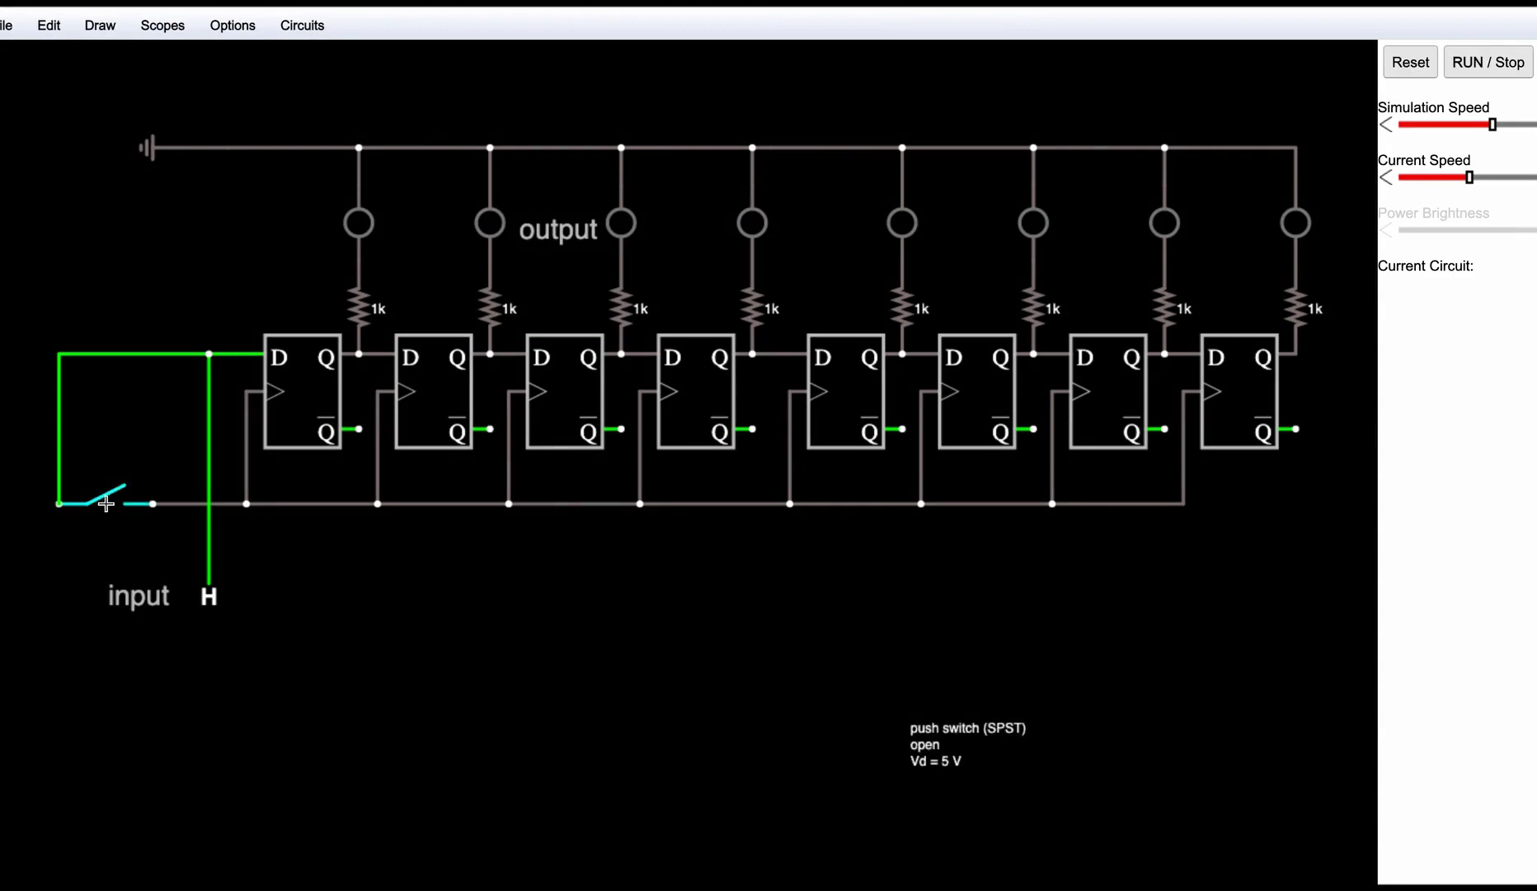
Step: In the circuit simulator, pulse the clock push switch repeatedly to shift the high input through all eight flip-flops
click(106, 503)
click(105, 503)
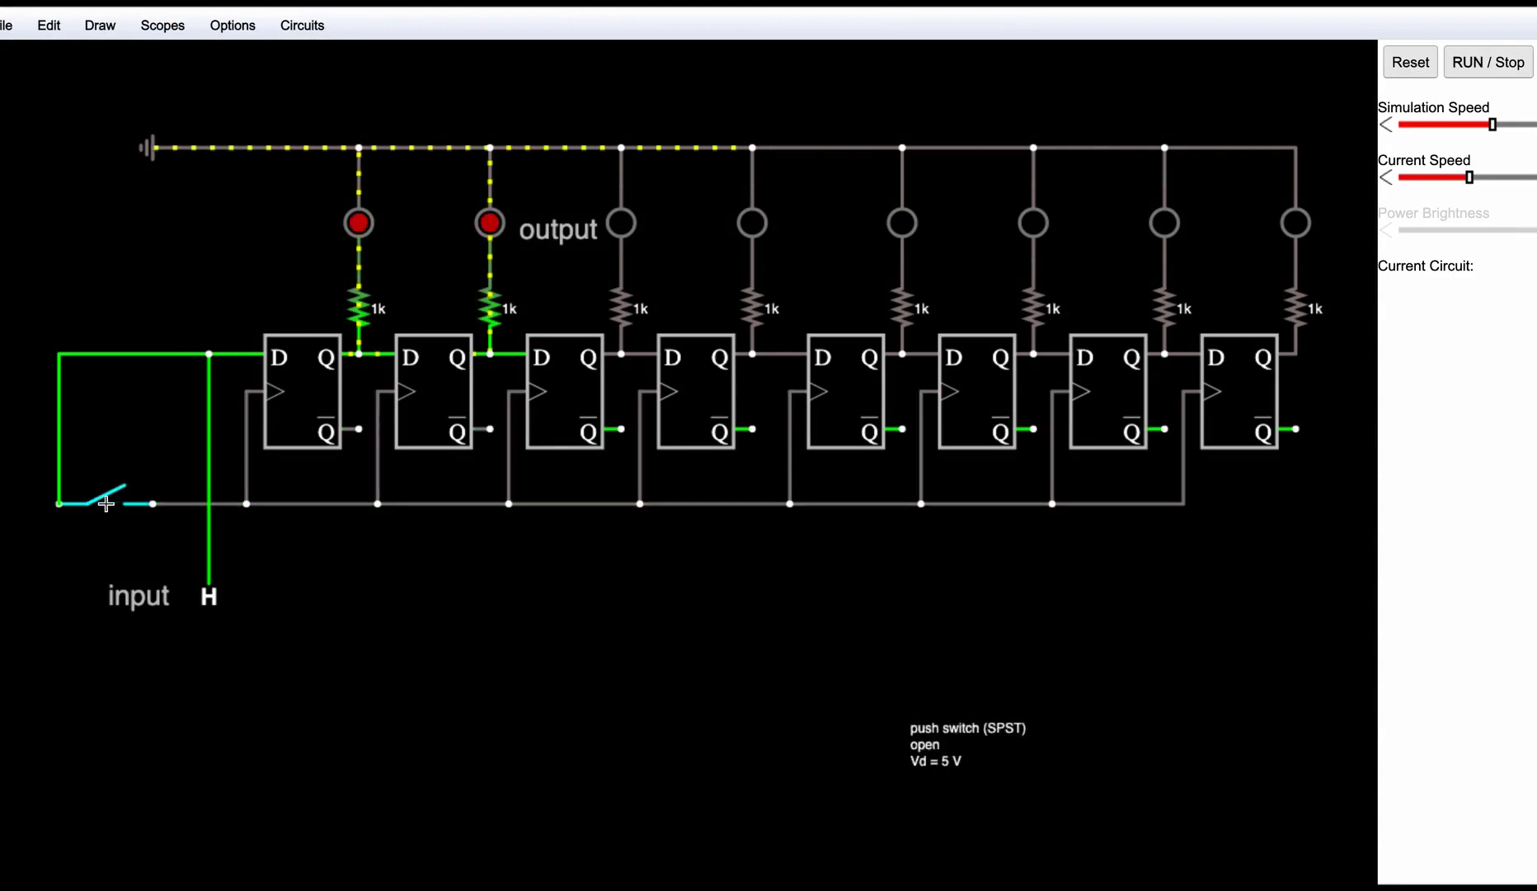
click(106, 503)
click(106, 503)
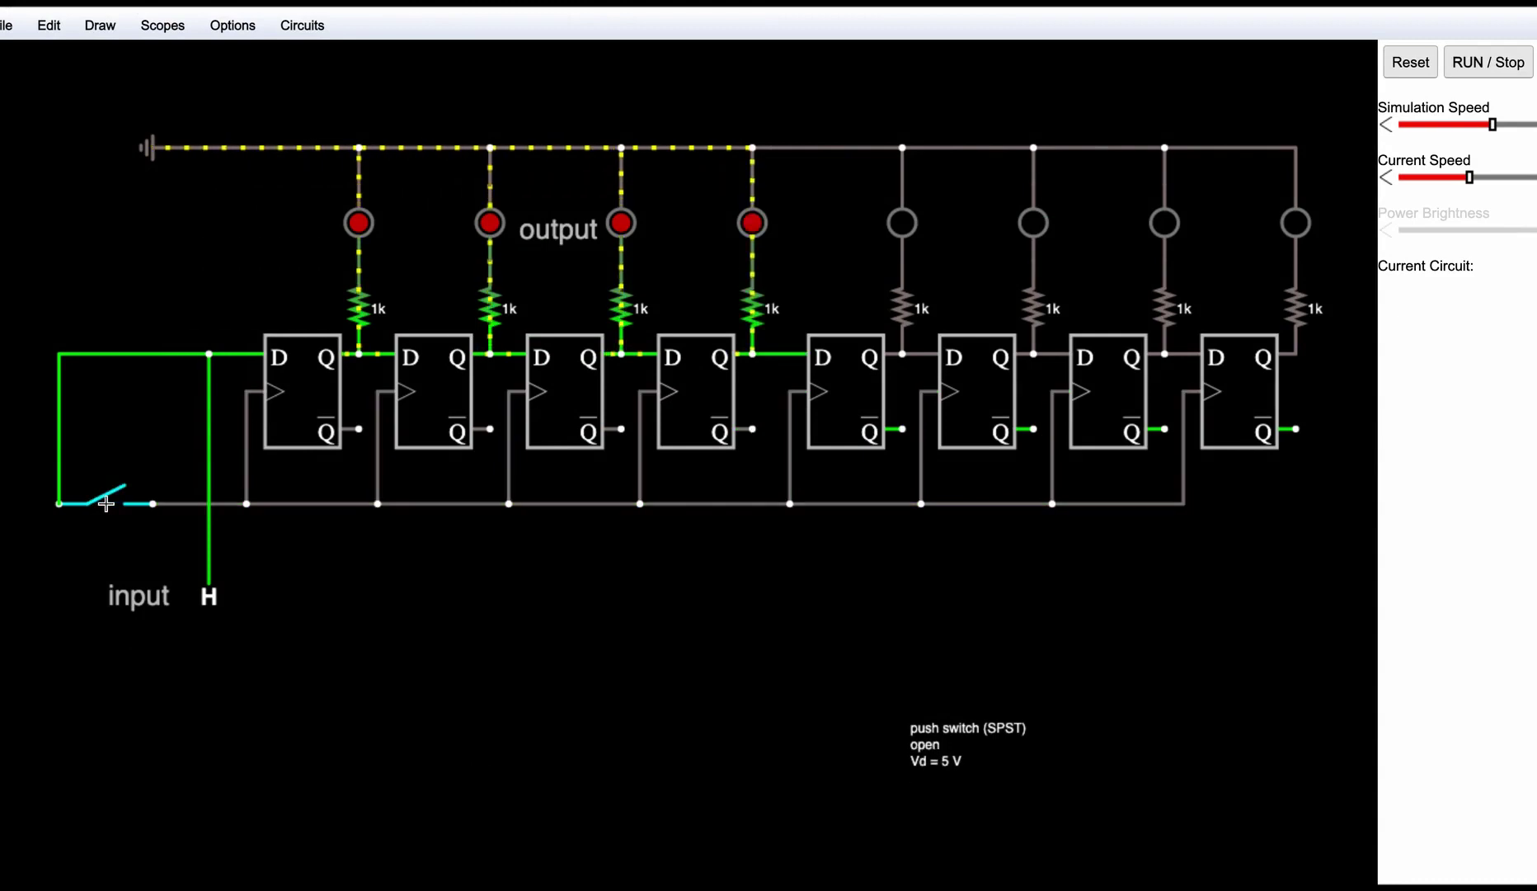
click(105, 503)
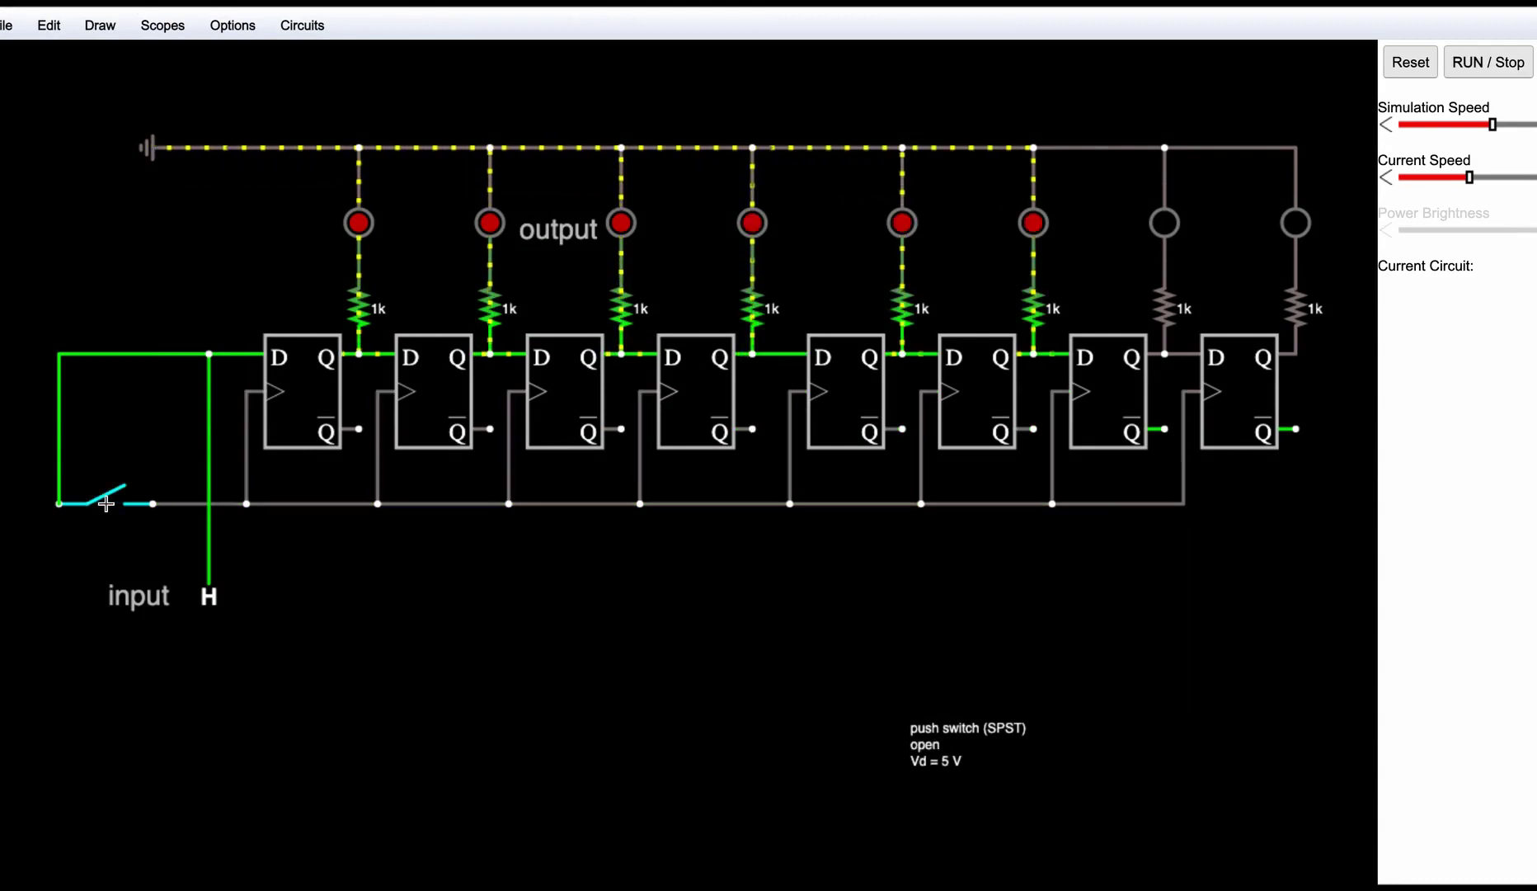
click(106, 503)
click(106, 503)
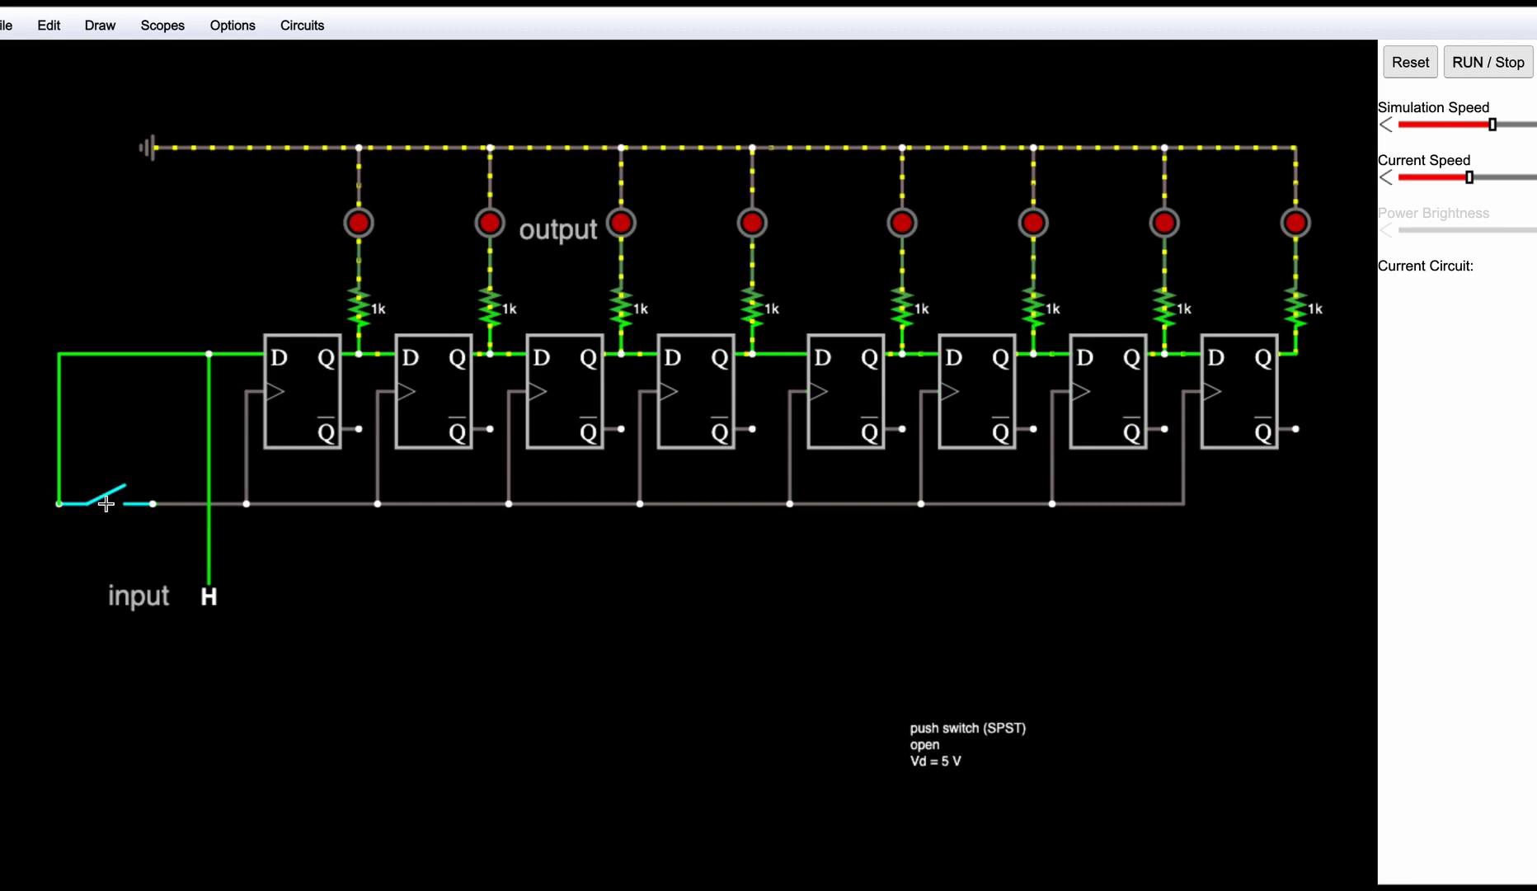
Step: Run the Square Wave Generator simulation and vary the timing capacitor from 33 nF up to 2.7 µF
click(1497, 66)
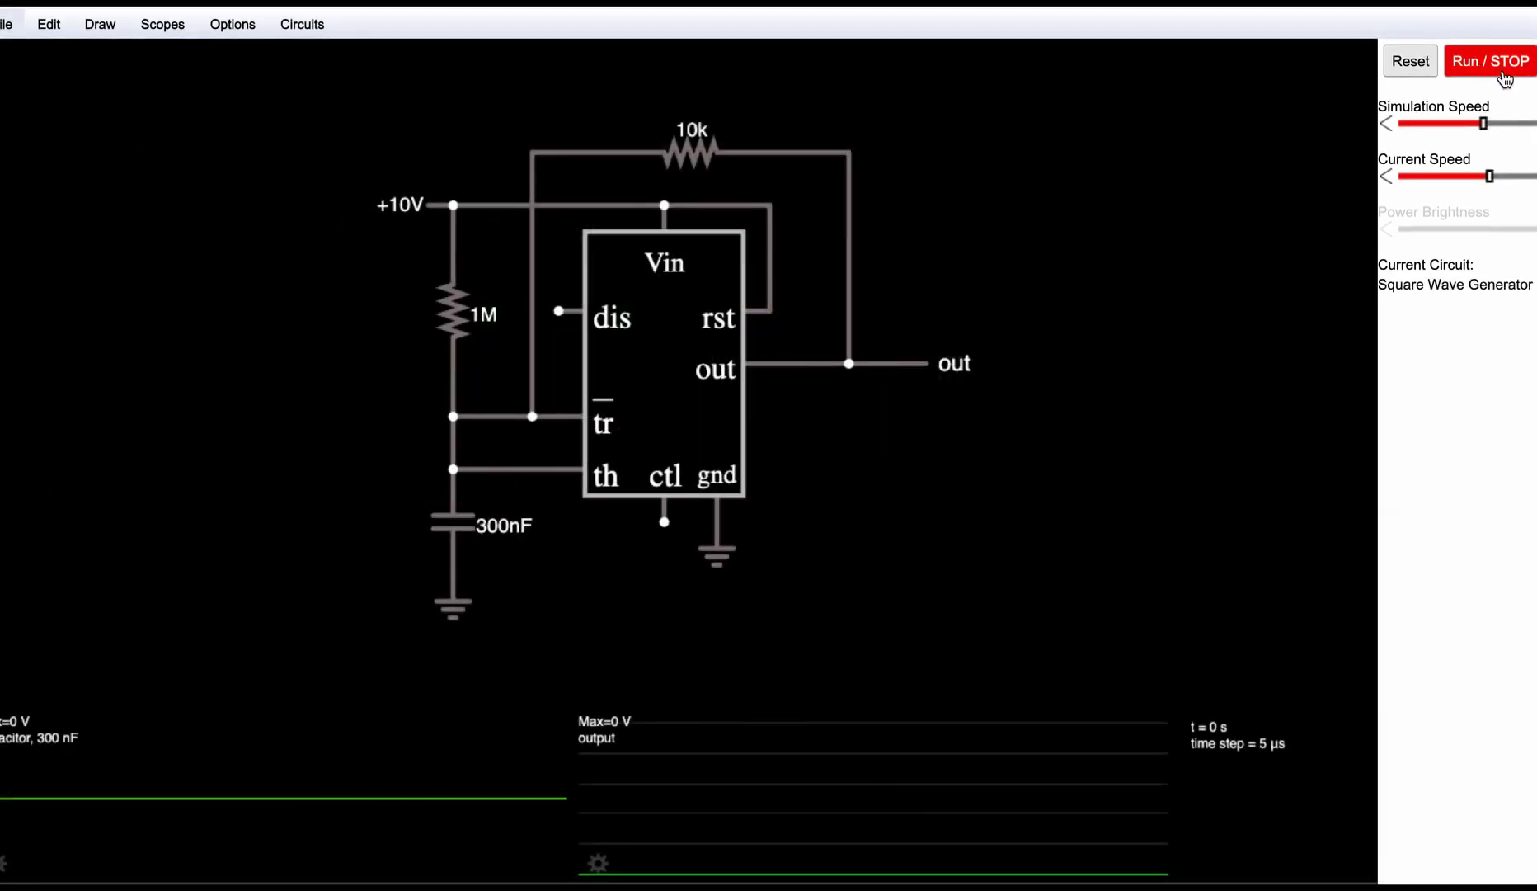
click(1499, 66)
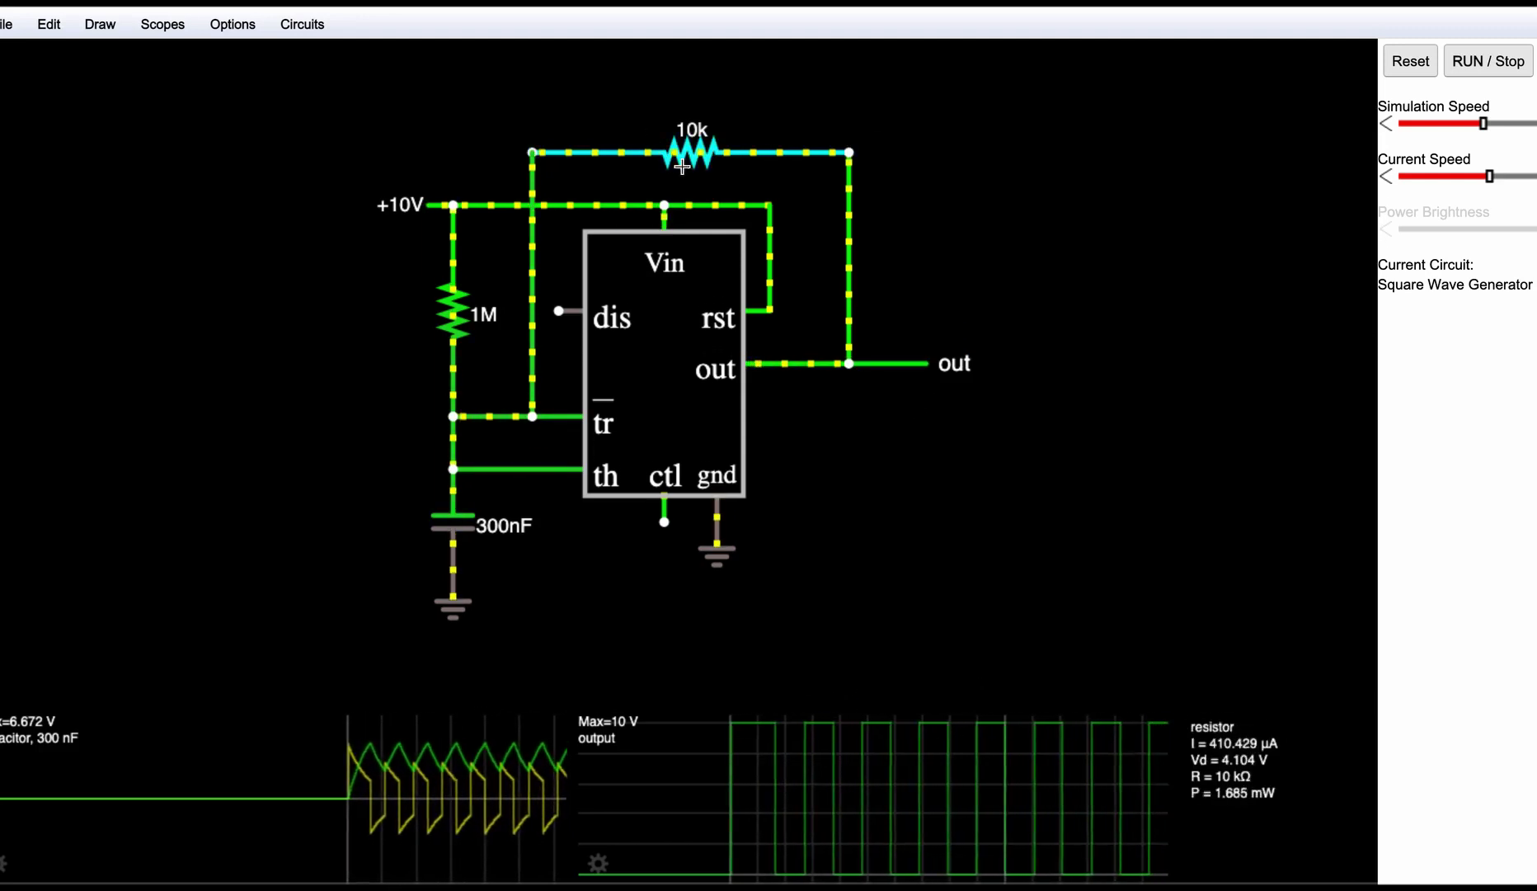
scroll(456, 535, up, 12)
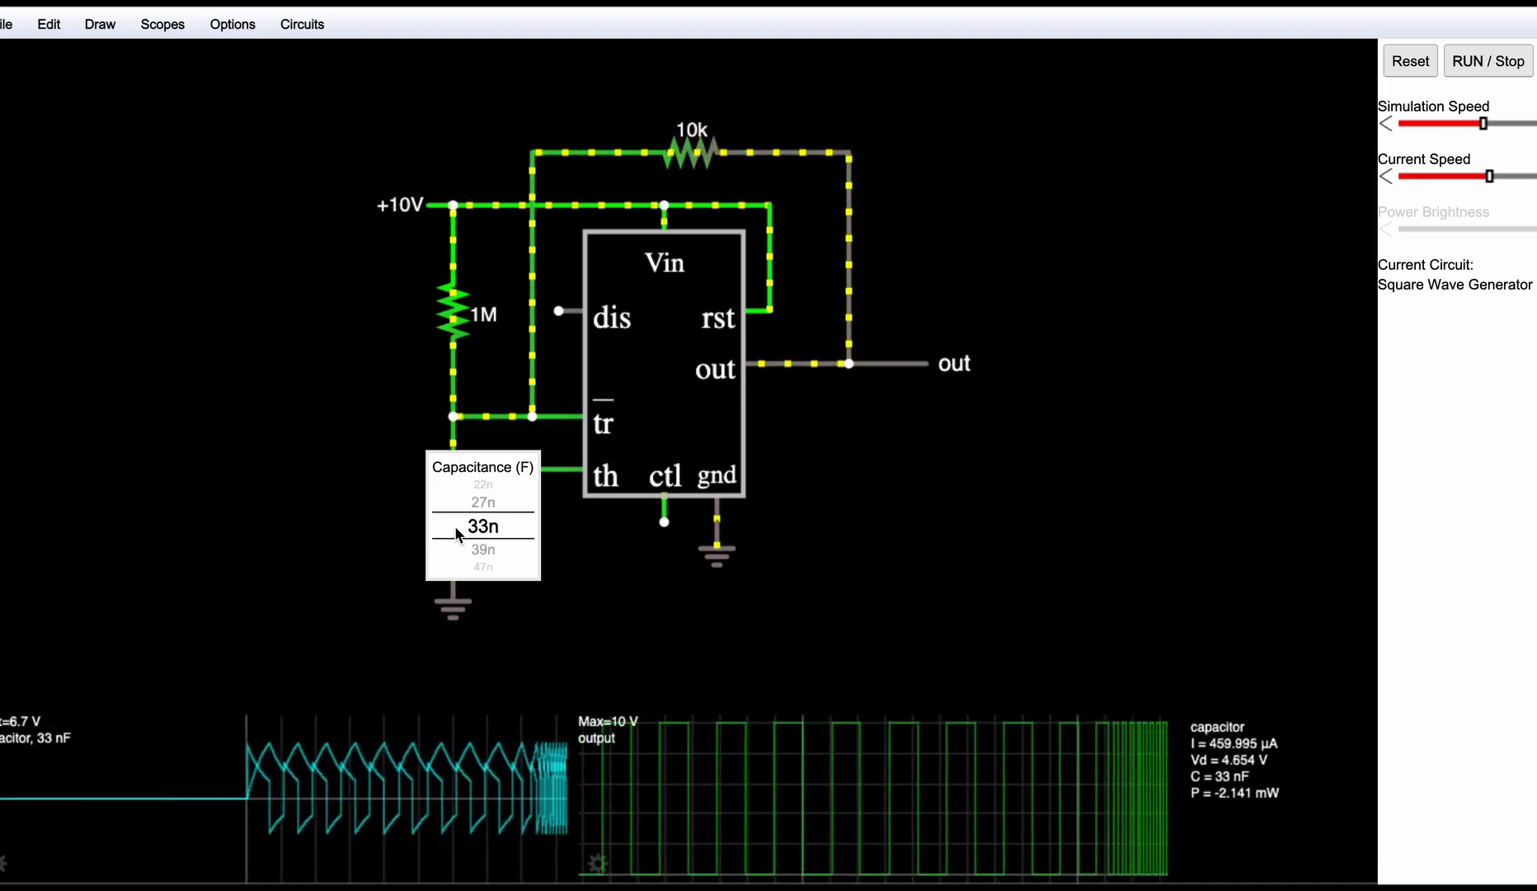
scroll(453, 525, down, 10)
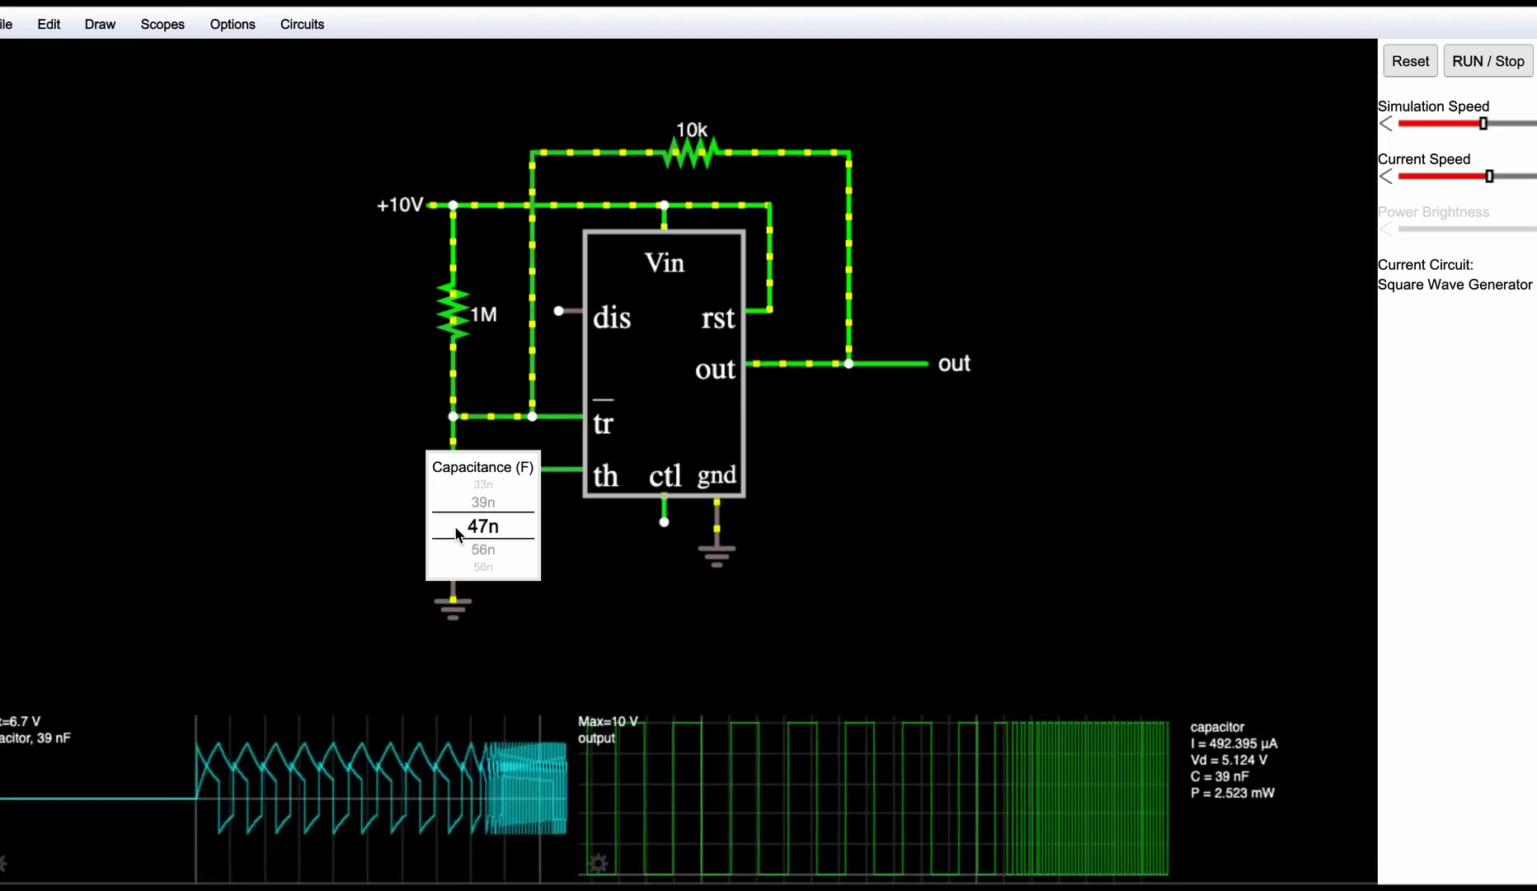
scroll(453, 525, down, 12)
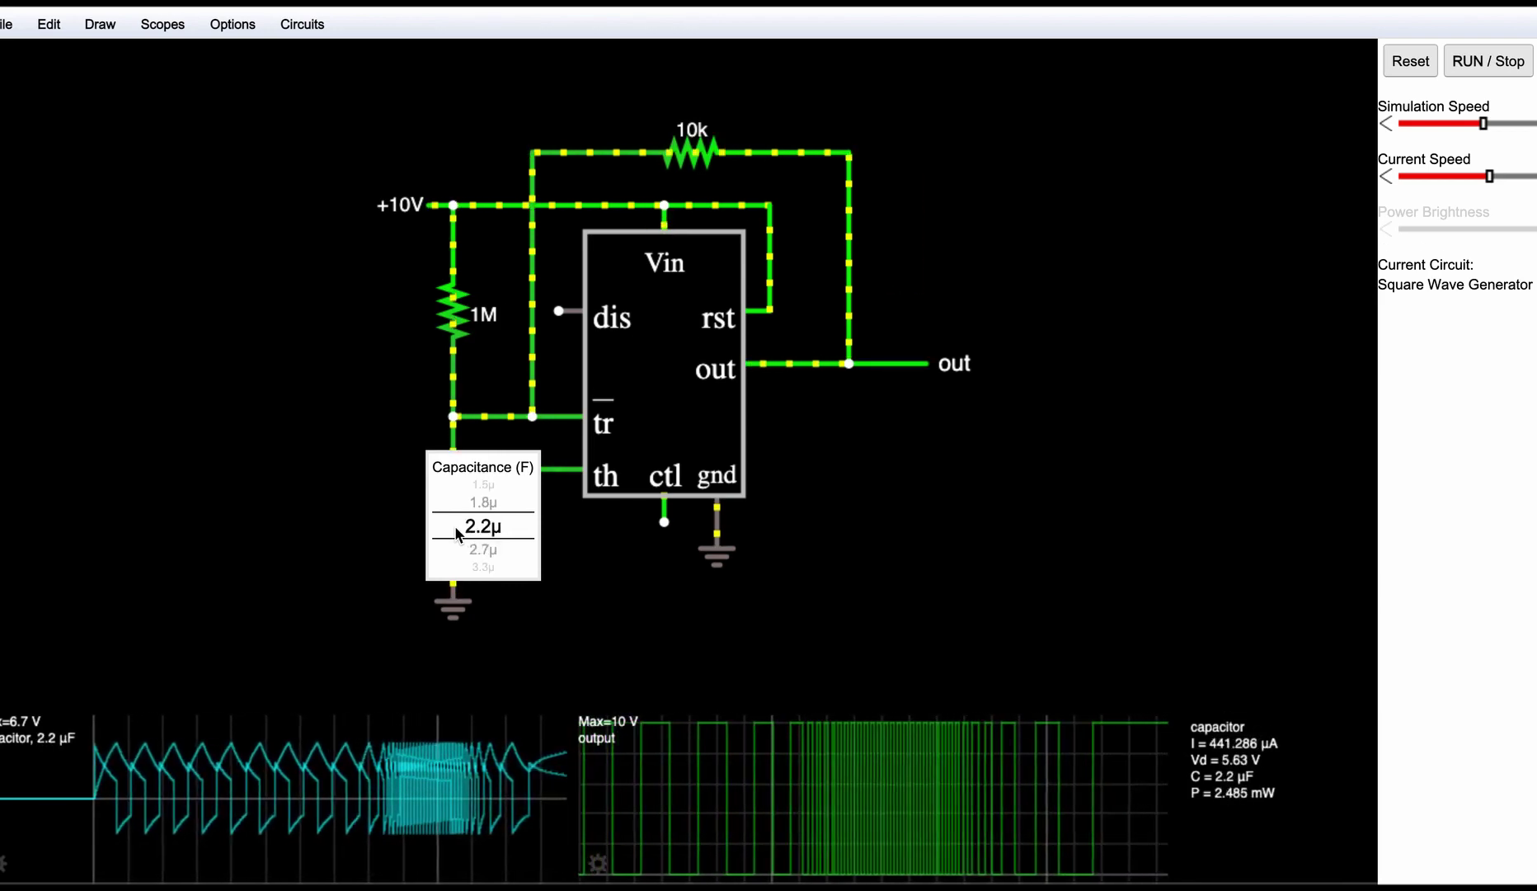
scroll(454, 525, down, 1)
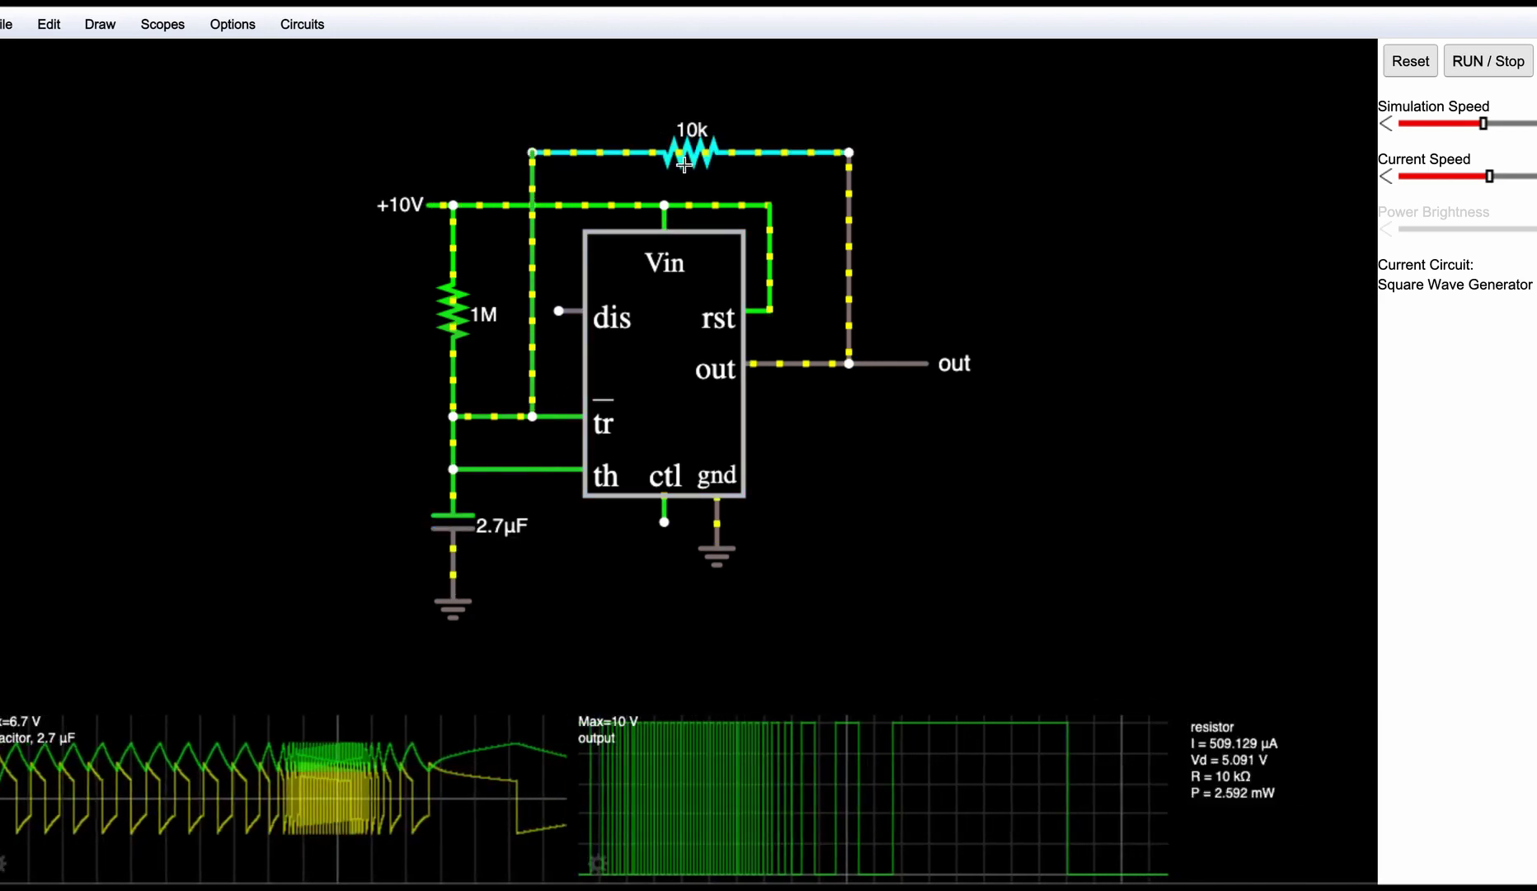
Step: Vary the 10k feedback resistor through 22k, 1.8k, 1k and 680 ohms, finish at 4.7k, and stop the simulation
scroll(691, 157, down, 1)
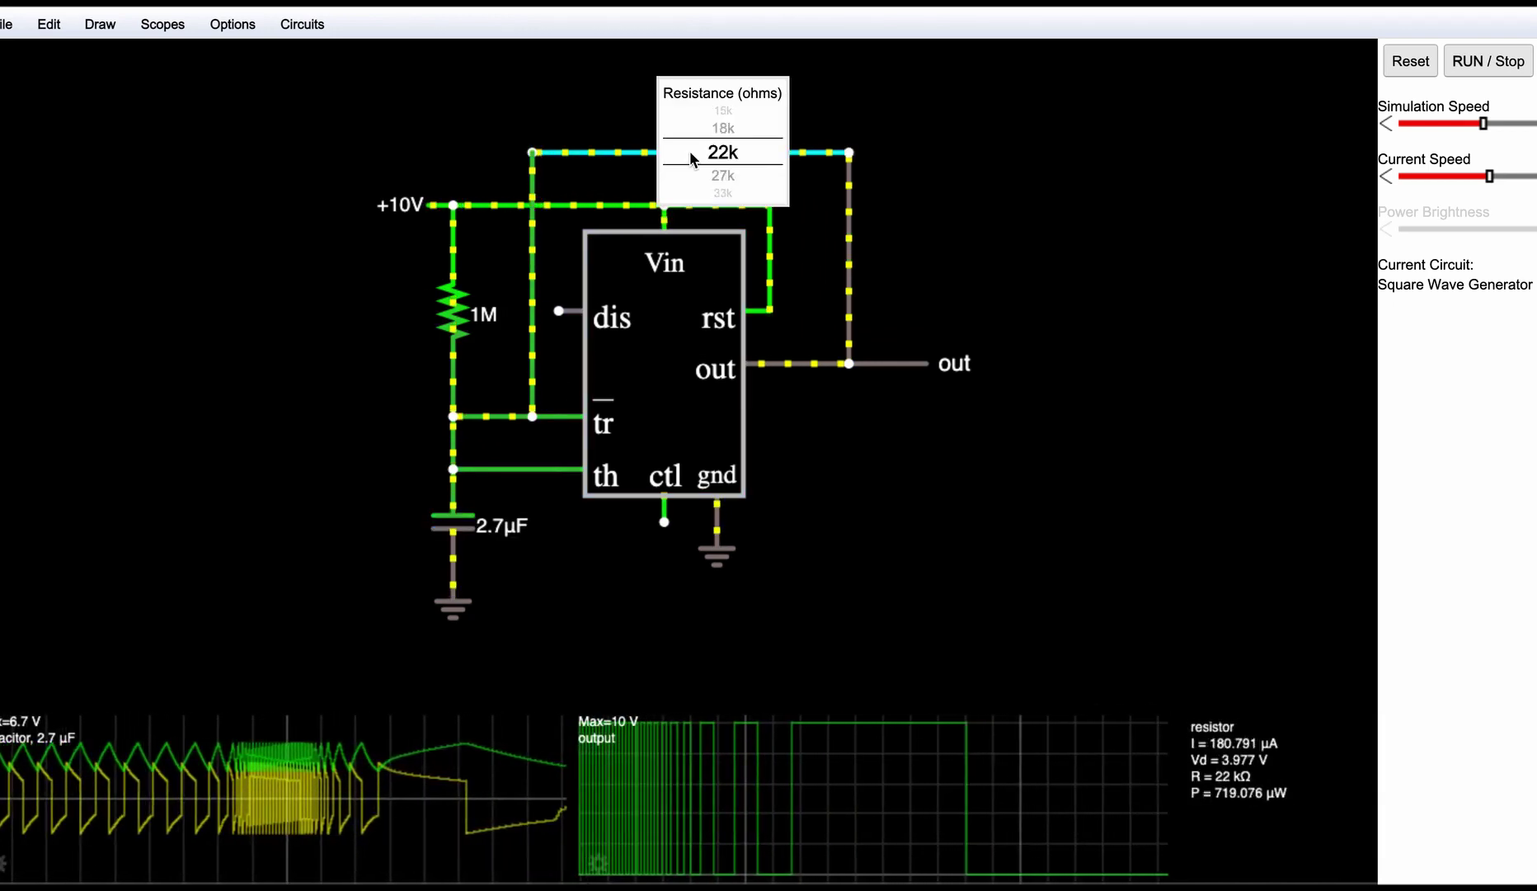
scroll(692, 157, up, 15)
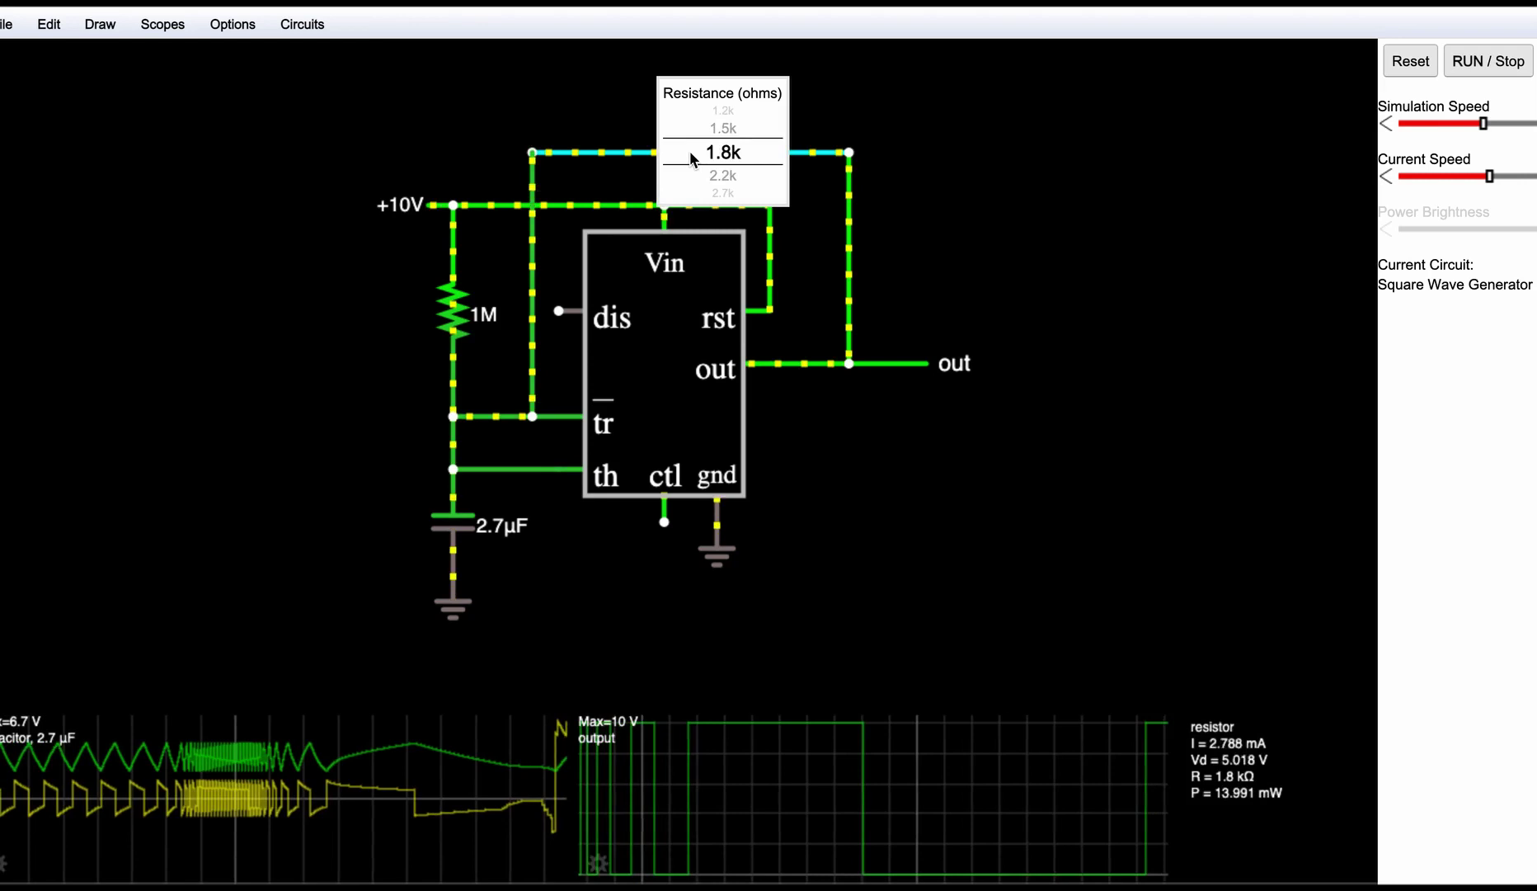
scroll(692, 157, down, 1)
scroll(691, 157, up, 1)
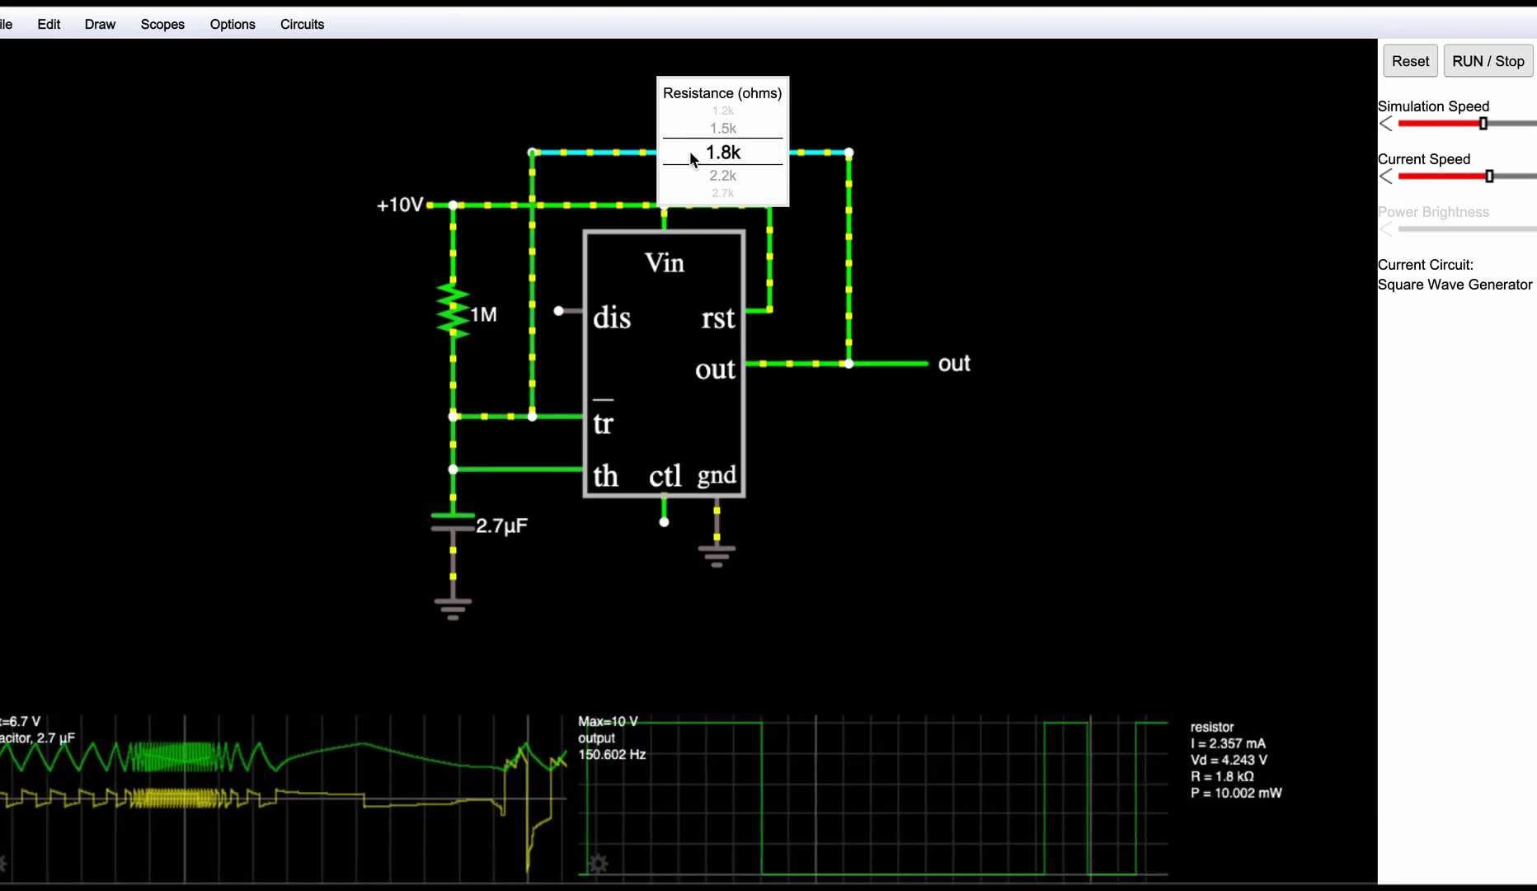
scroll(691, 157, up, 1)
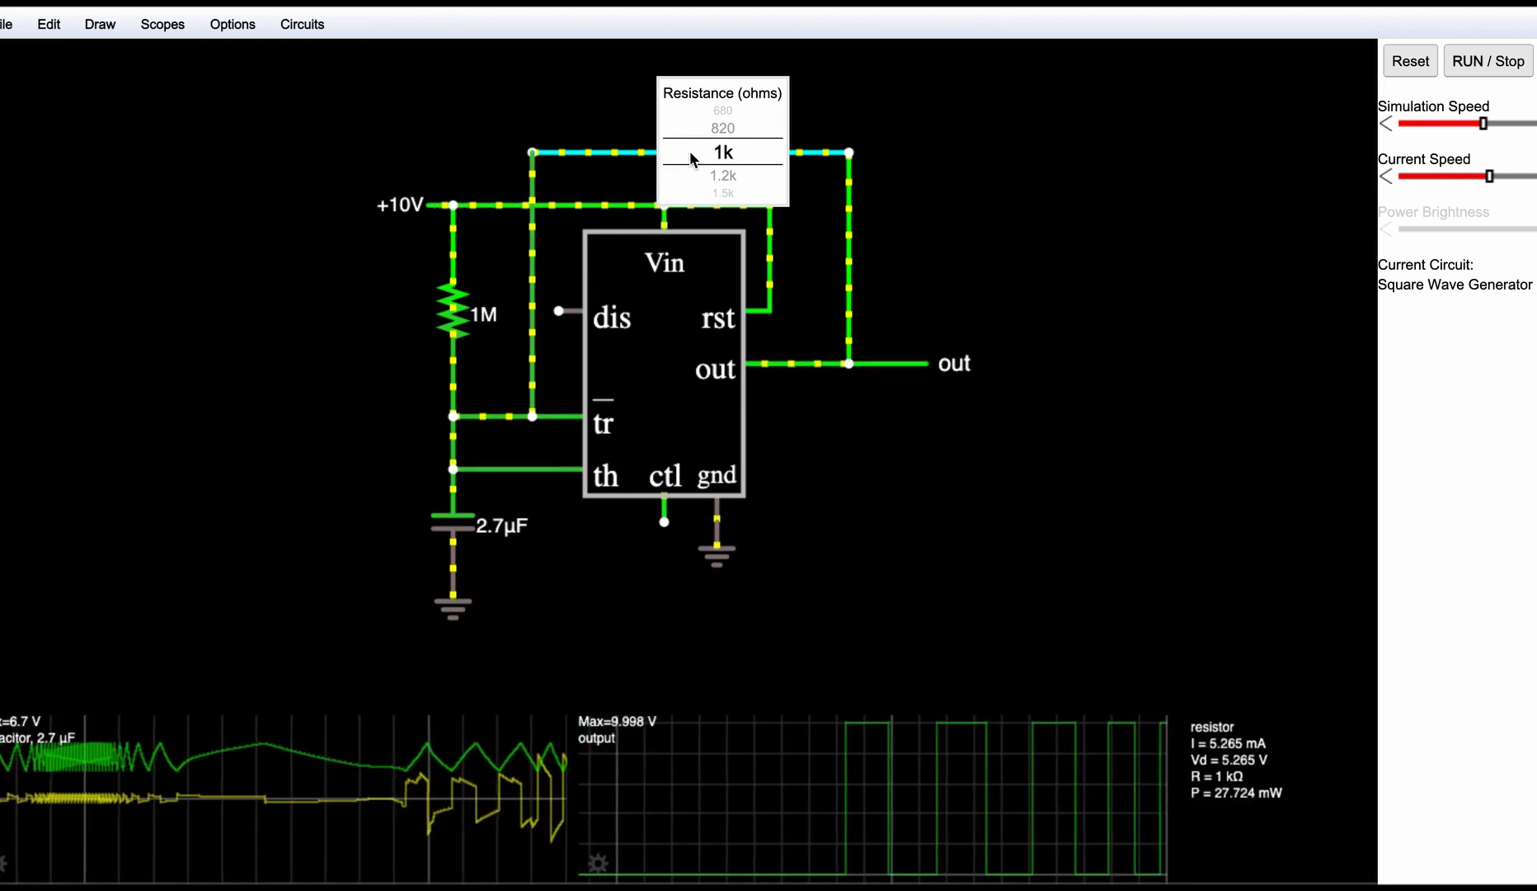
scroll(691, 157, up, 2)
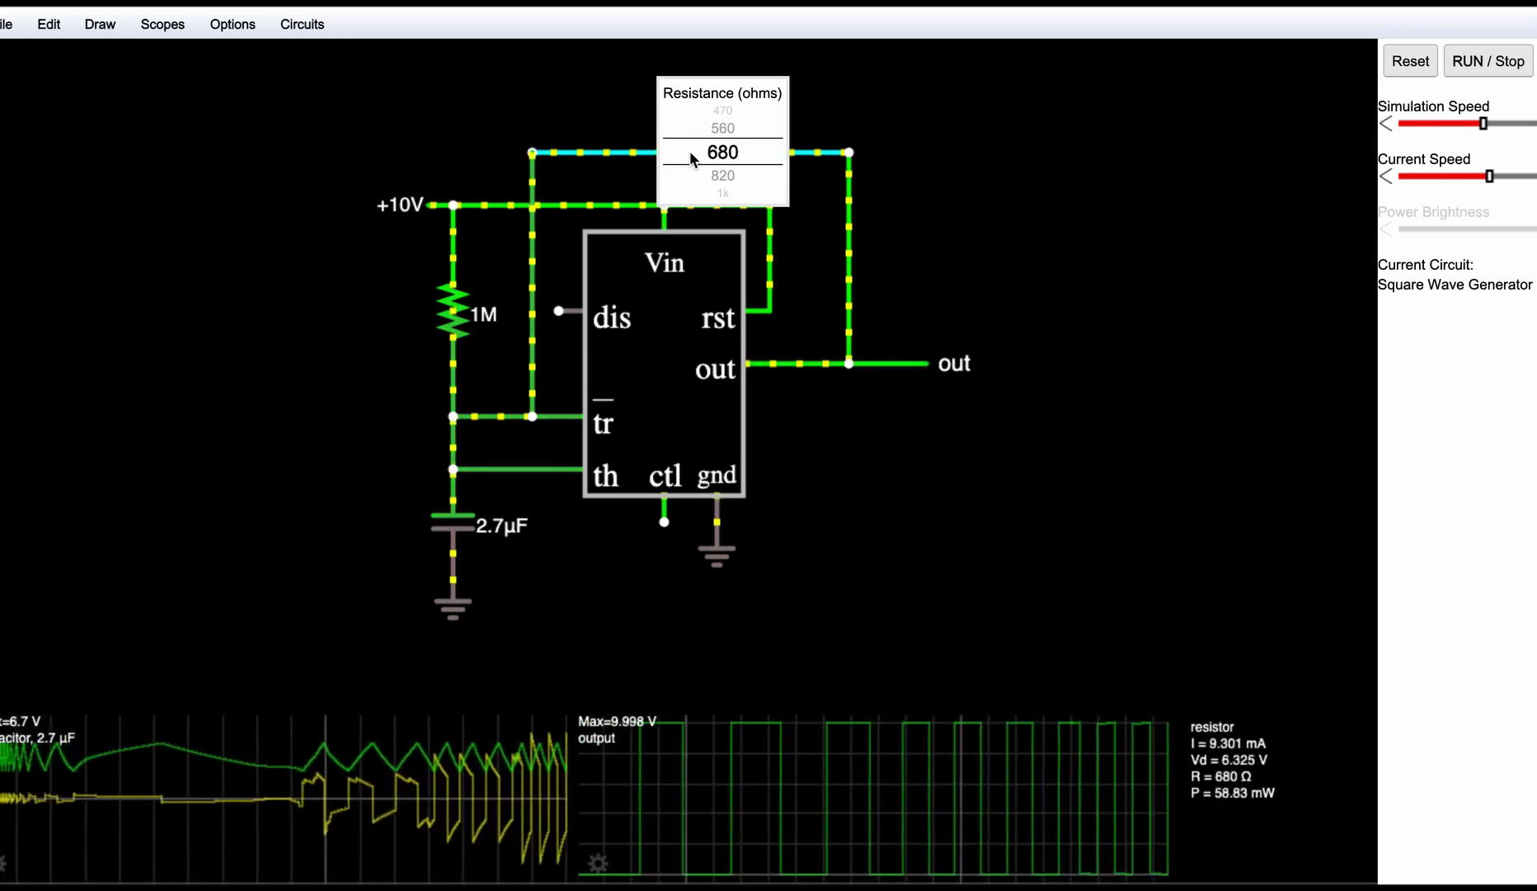
scroll(691, 157, down, 10)
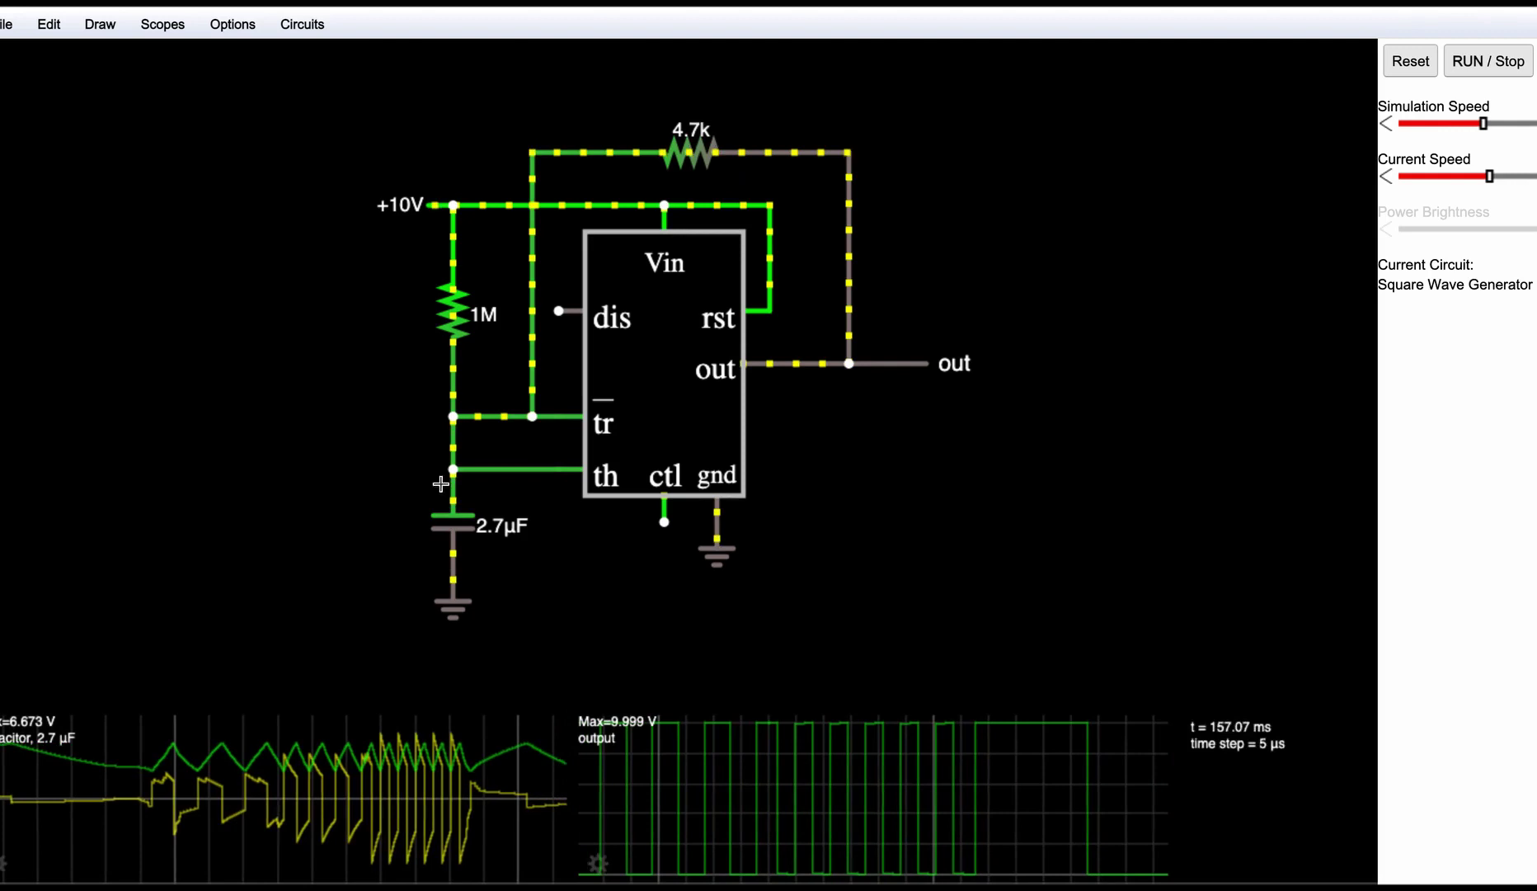
click(1465, 64)
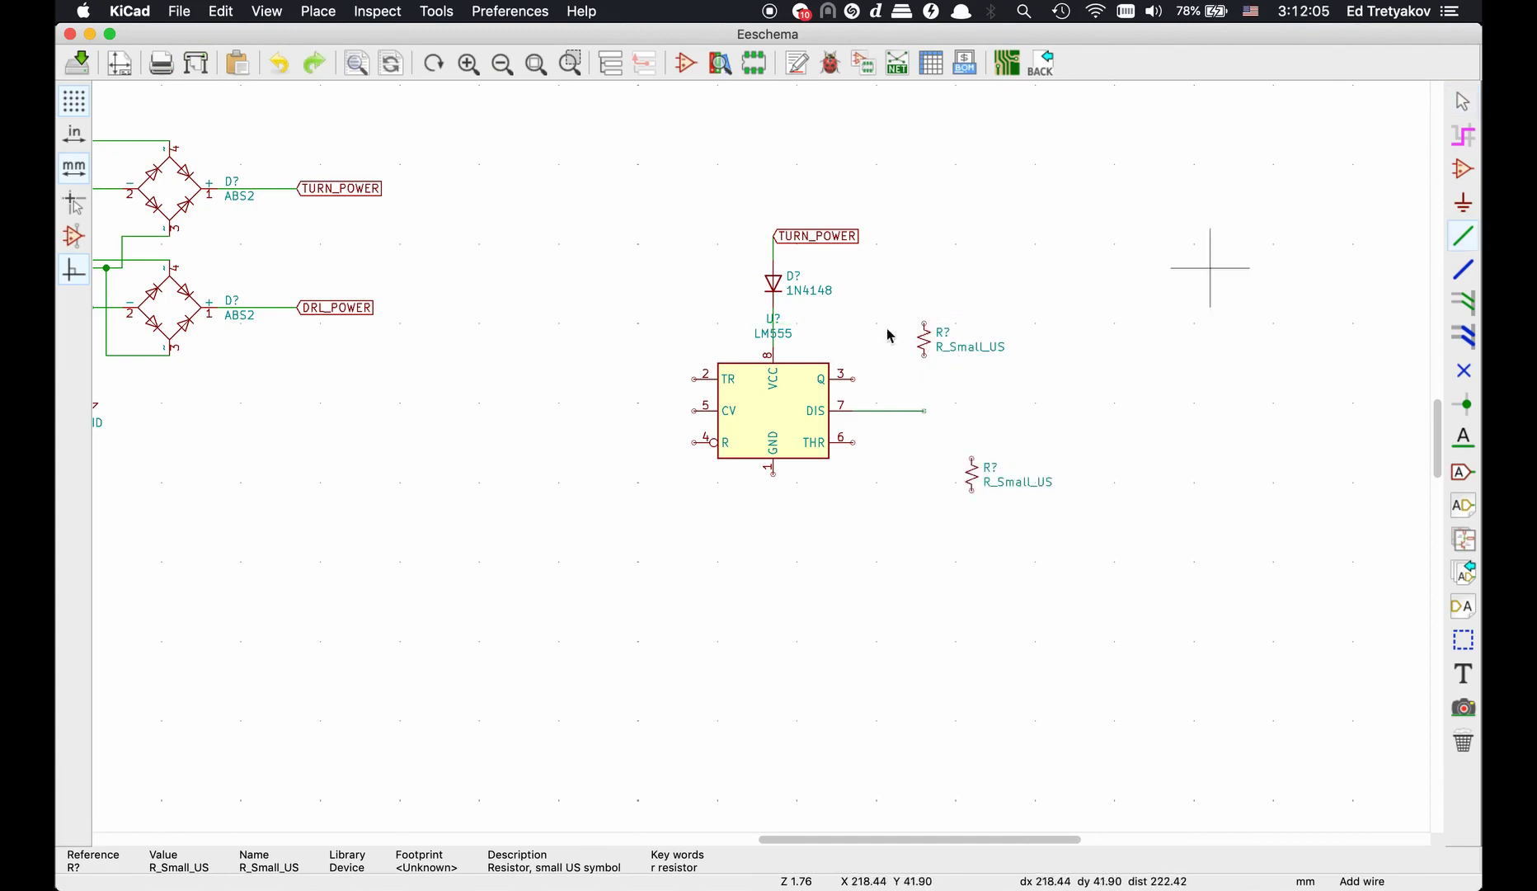
Step: Back in Eeschema, place an R_POT_US potentiometer beside the lower resistor, under the resistor near the LM555's DIS pin
key(Escape)
text(aR_POT)
click(395, 343)
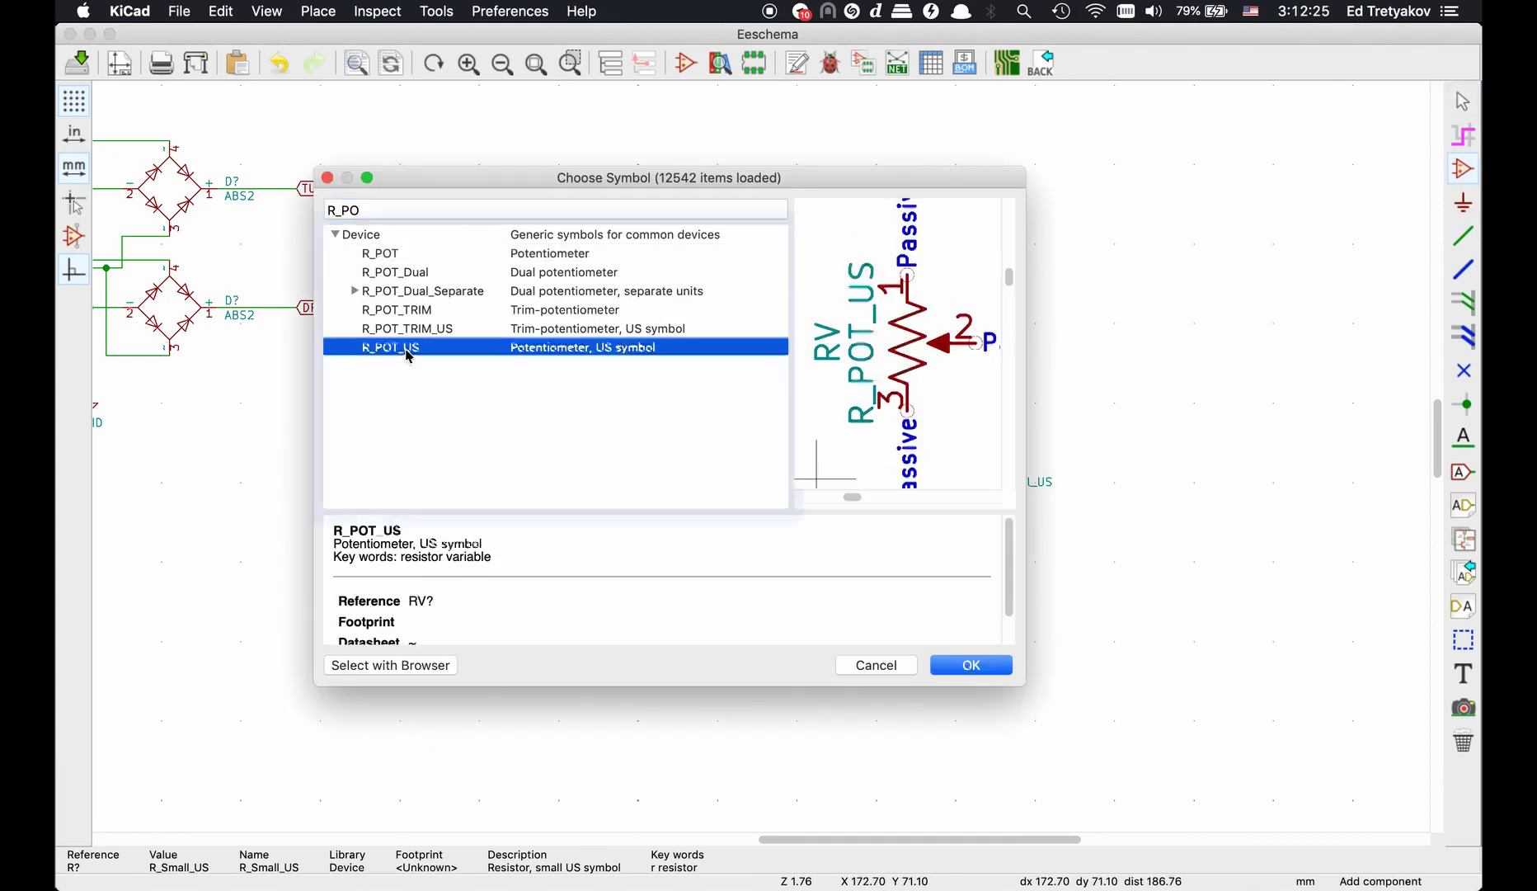
key(Return)
click(924, 474)
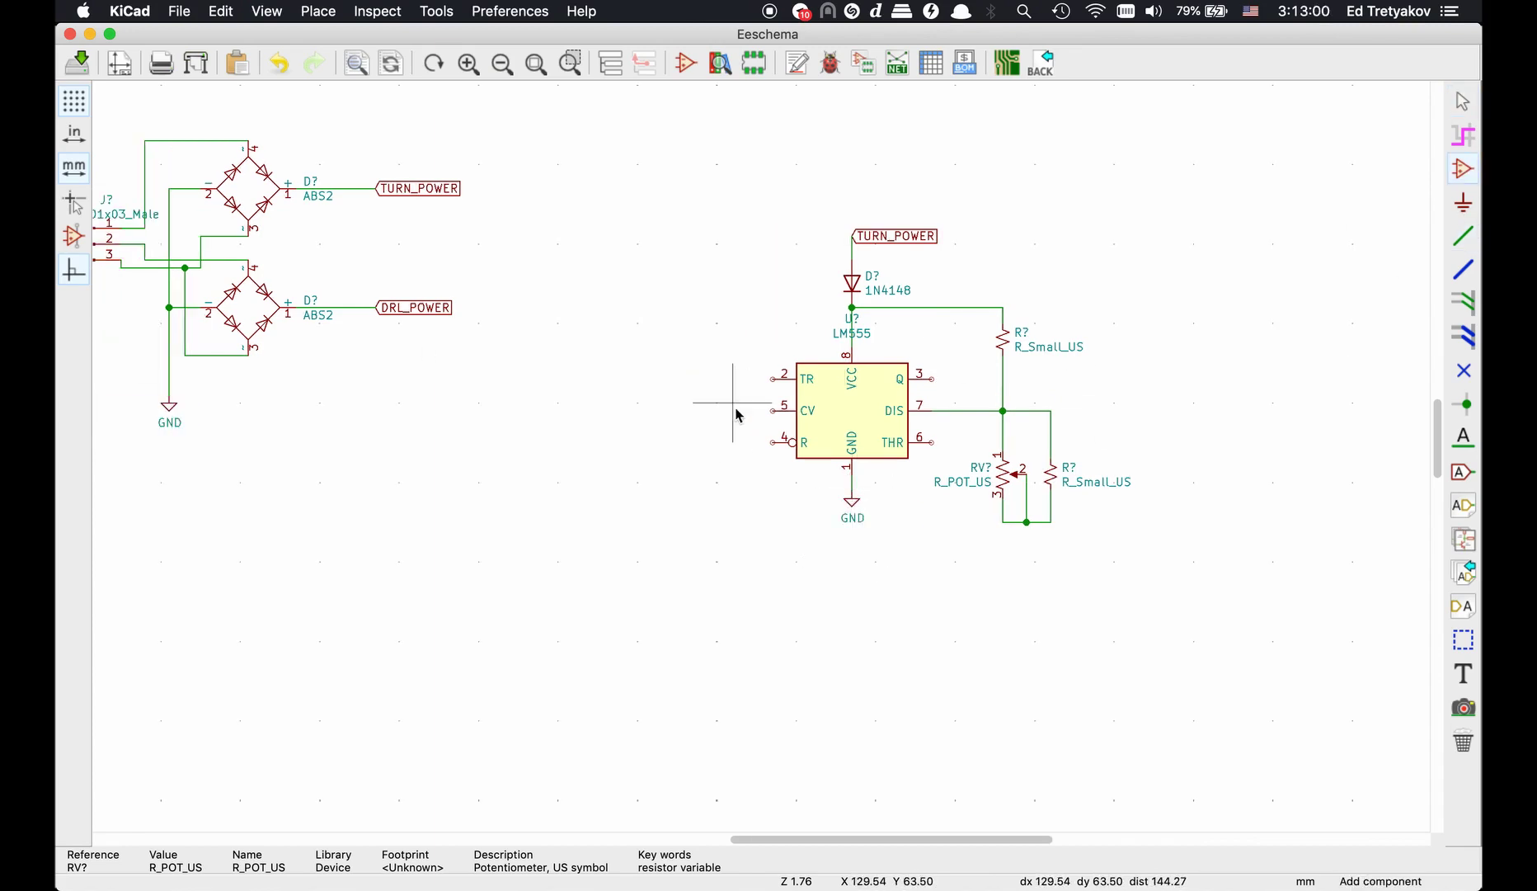
Step: Place a C_Small capacitor beside the LM555, in line with its CV pin
click(736, 415)
text(C_)
click(388, 264)
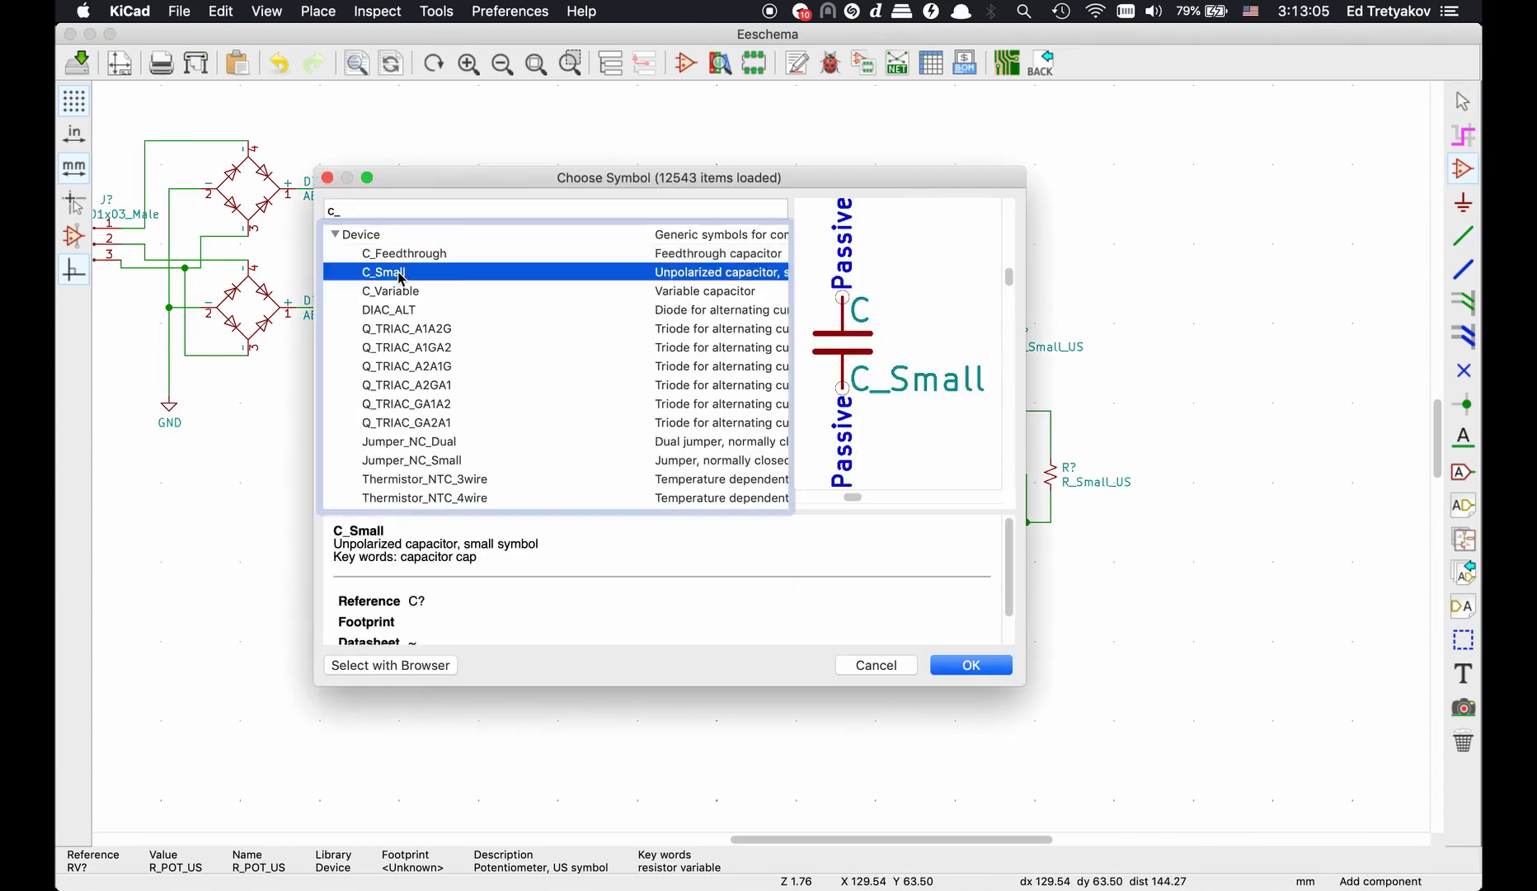
key(Return)
click(717, 410)
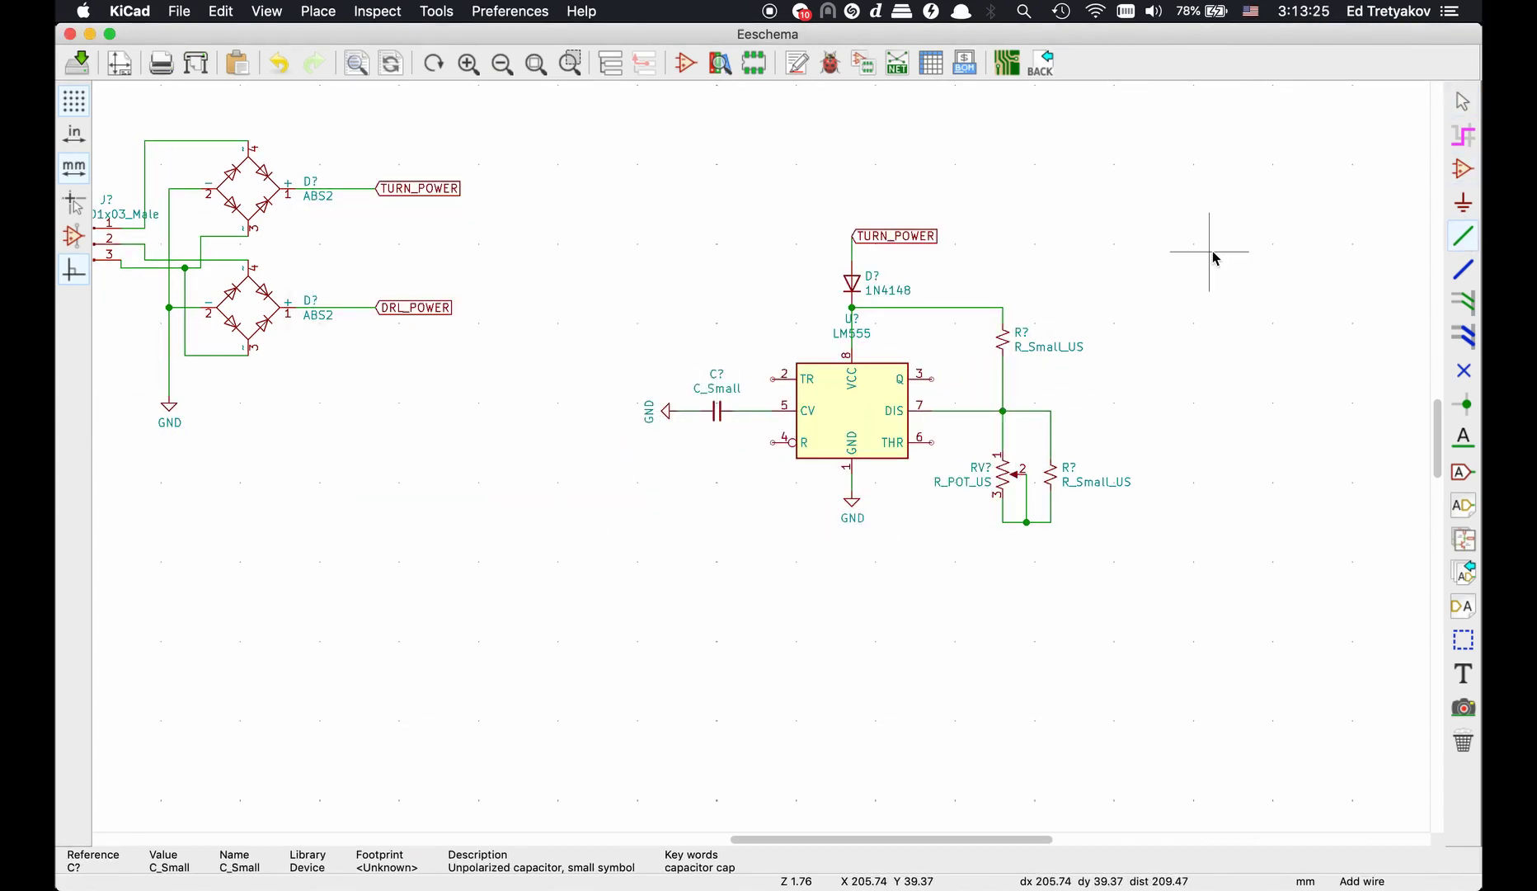
Step: Place a C_Small timing capacitor below the R_POT_US potentiometer
key(Escape)
text(aC_sm)
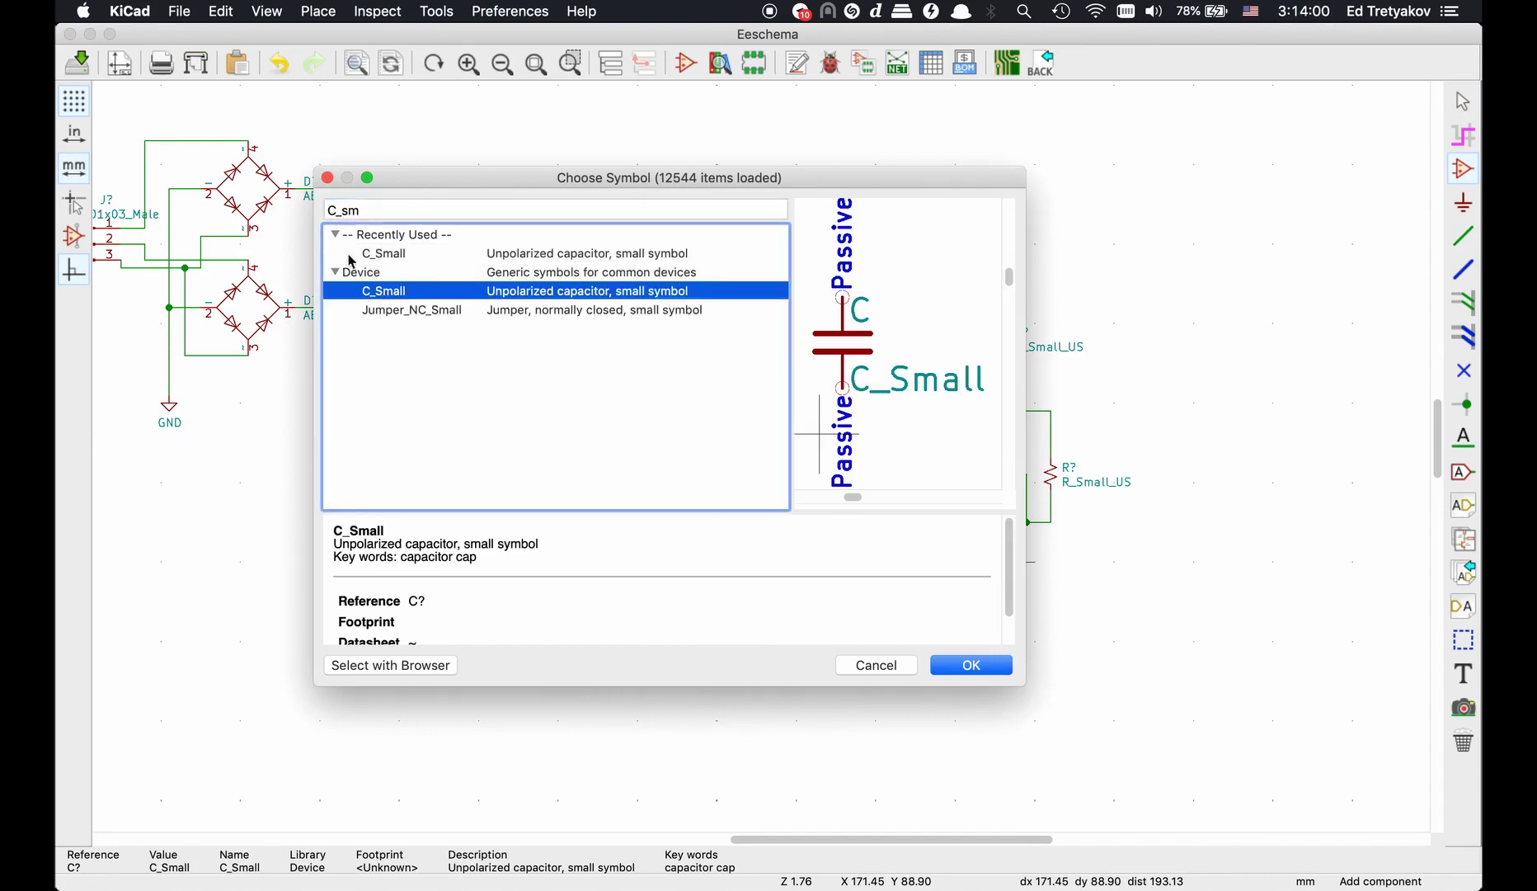
key(Return)
click(1002, 569)
Step: Wire the LM555's THR and TR pins to the node between the potentiometer and timing capacitor, and save the schematic
key(w)
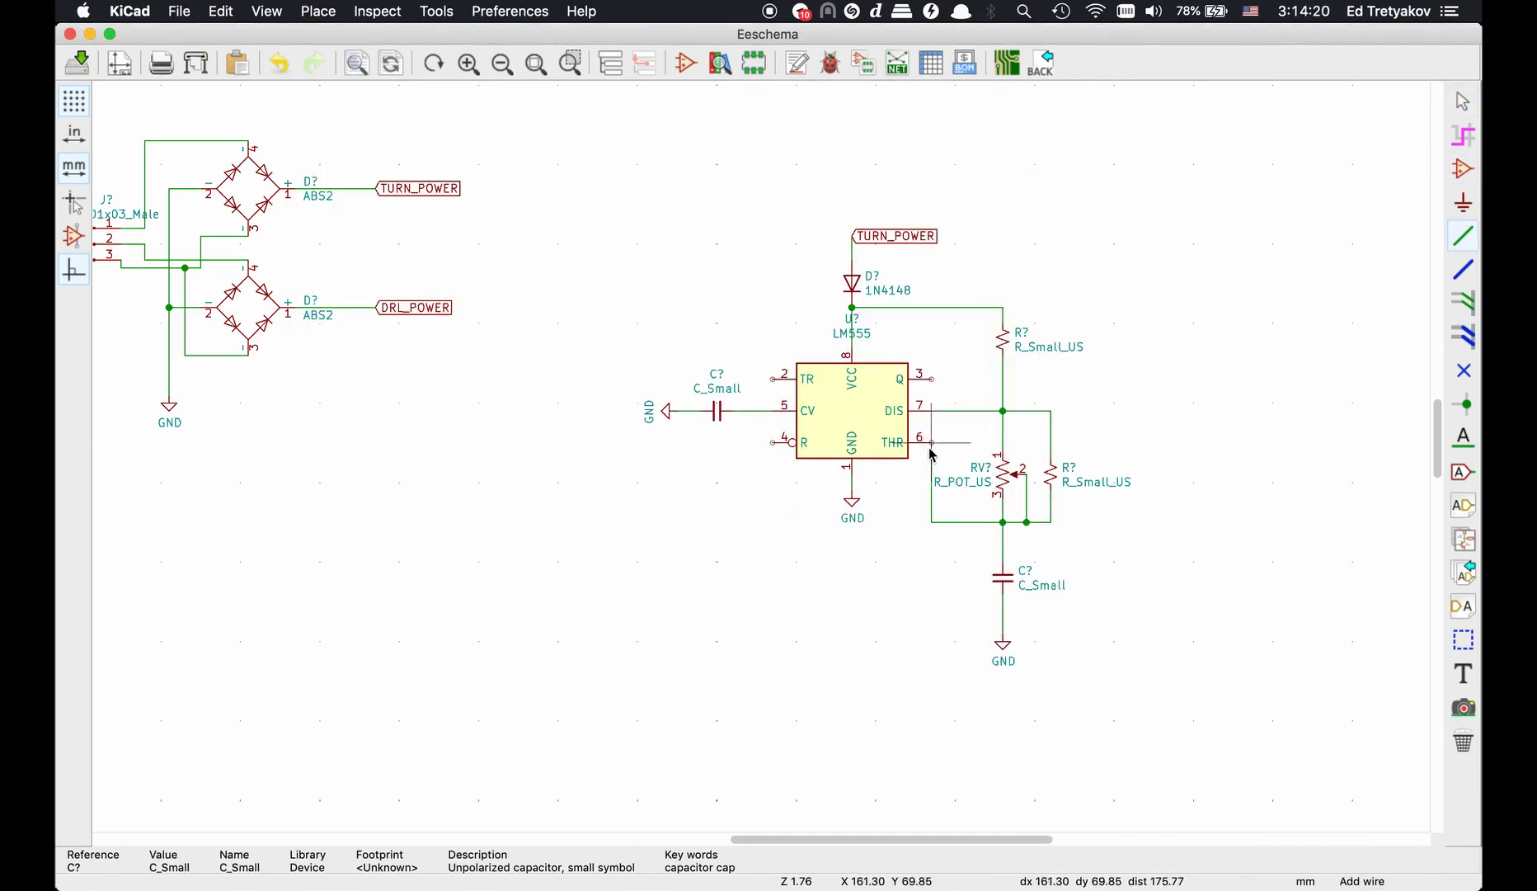
click(932, 538)
click(753, 538)
double_click(774, 377)
key(ctrl+s)
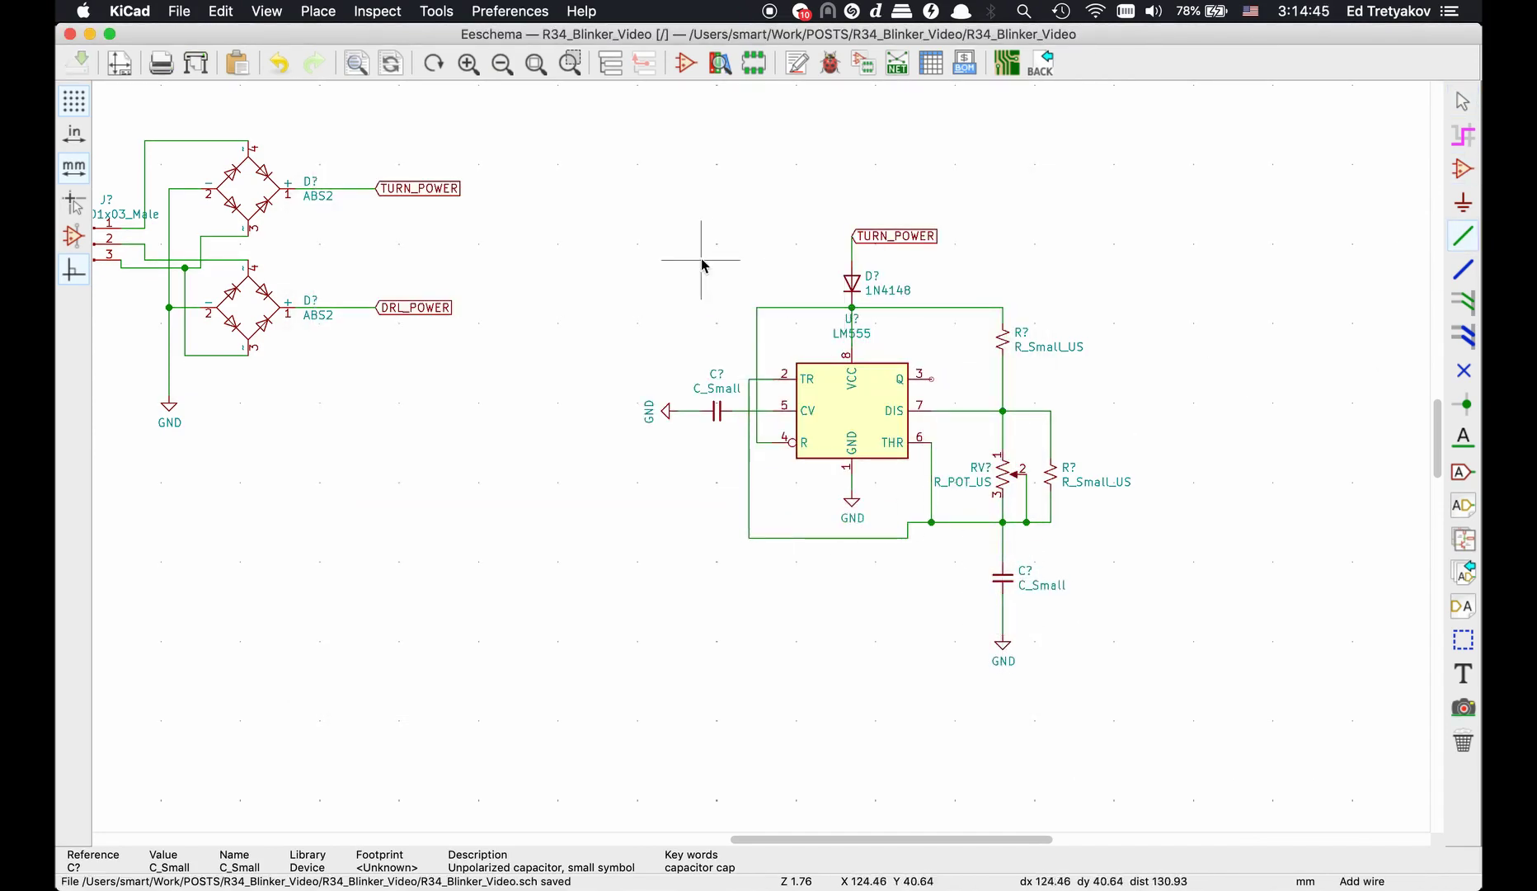
Step: Place an SN74HC164 shift register on the free area beyond the LM555's output side
scroll(704, 248, up, 2)
text(asn74hc164)
key(Return)
click(1201, 346)
Step: Wire the LM555's Q output to the SN74HC164's CK pin and tie its A and B inputs together
key(w)
scroll(853, 340, down, 2)
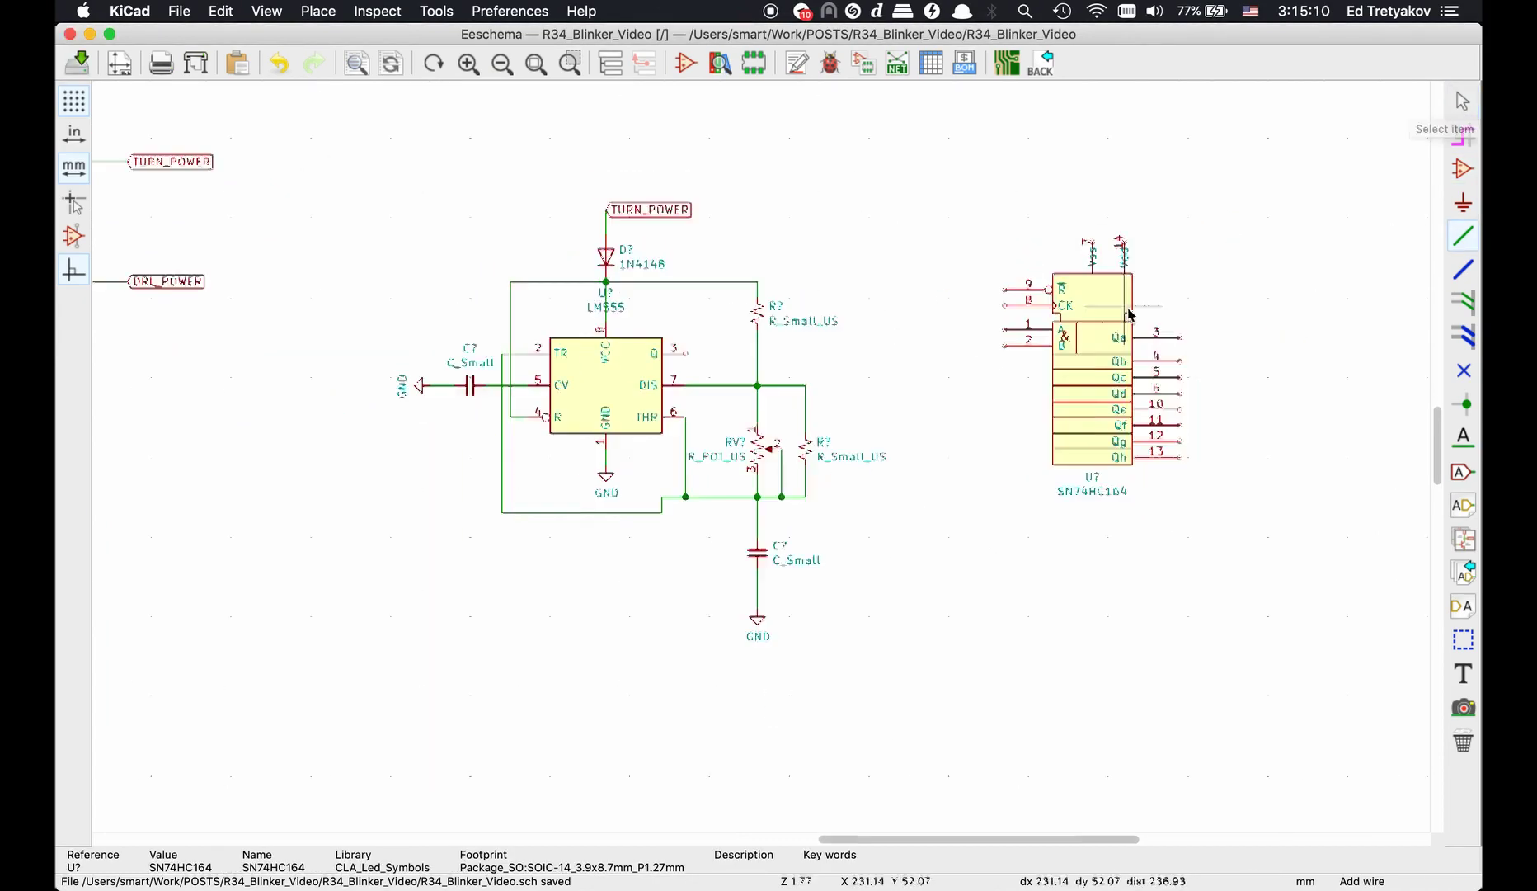
scroll(854, 340, up, 2)
click(519, 373)
click(950, 342)
click(951, 363)
key(Escape)
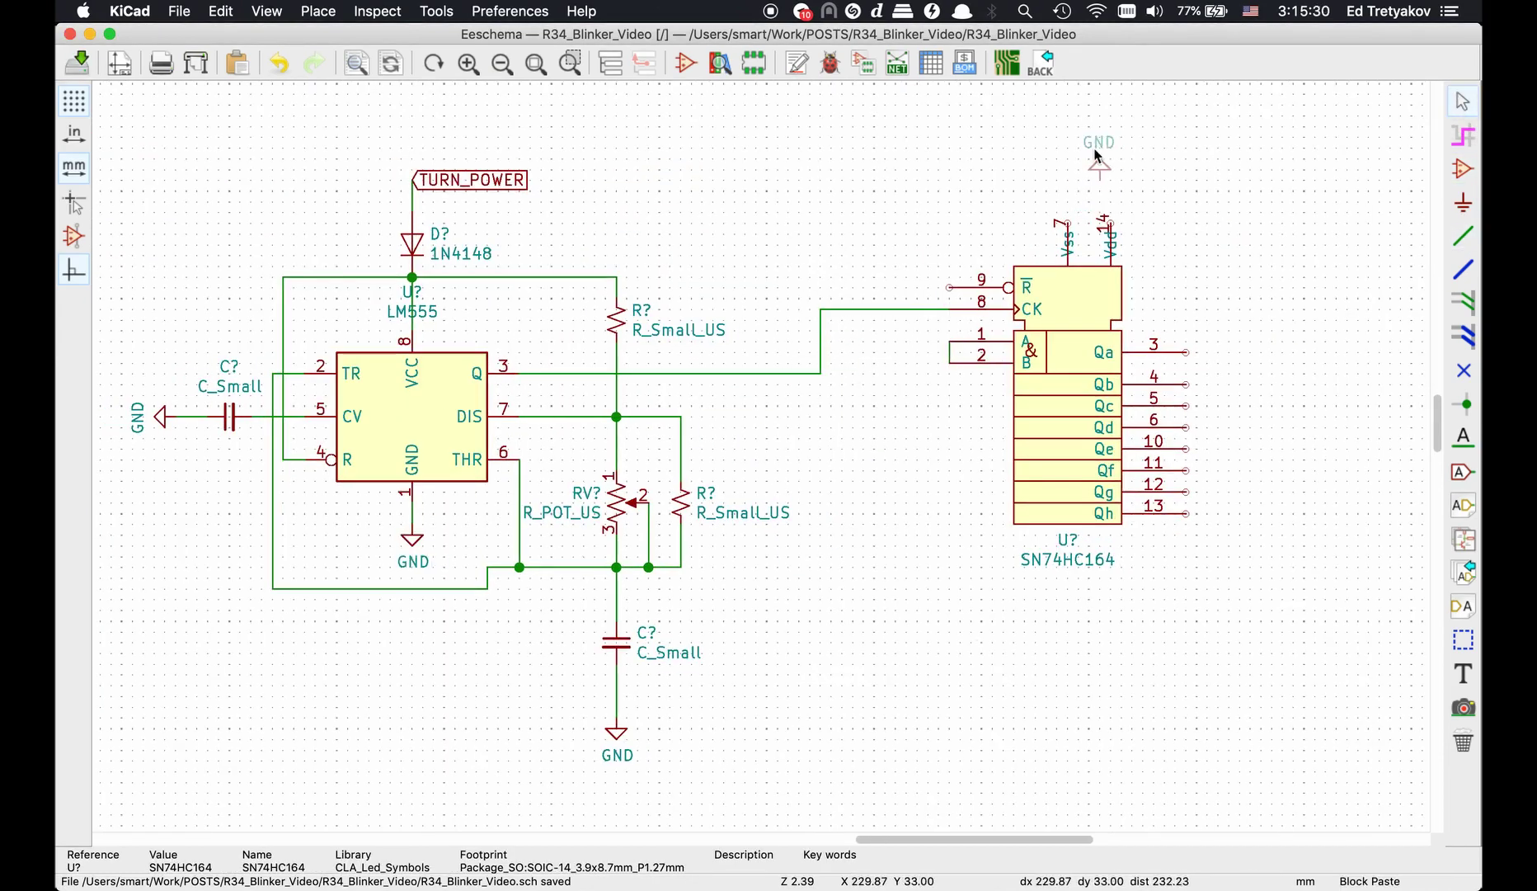
Step: Ground the SN74HC164's Vss pin and move the chip higher and closer to the LM555
key(Escape)
drag(932, 124, 1212, 577)
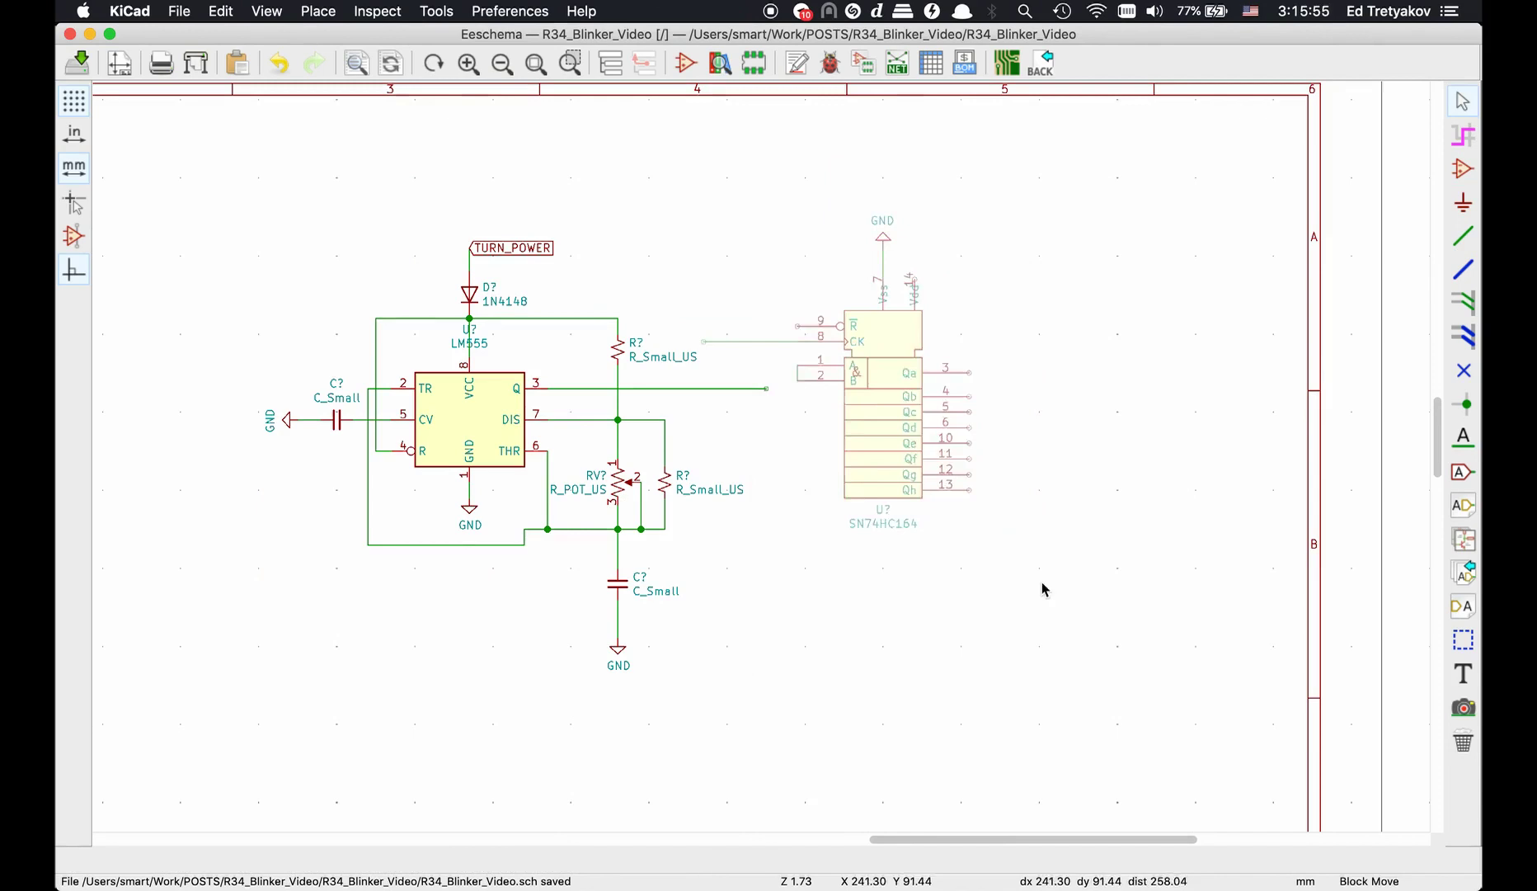
click(824, 372)
Step: Place a copy of the C_Small capacitor near the SN74HC164's reset pin 9 and wire it to that pin
key(c)
click(729, 210)
click(781, 274)
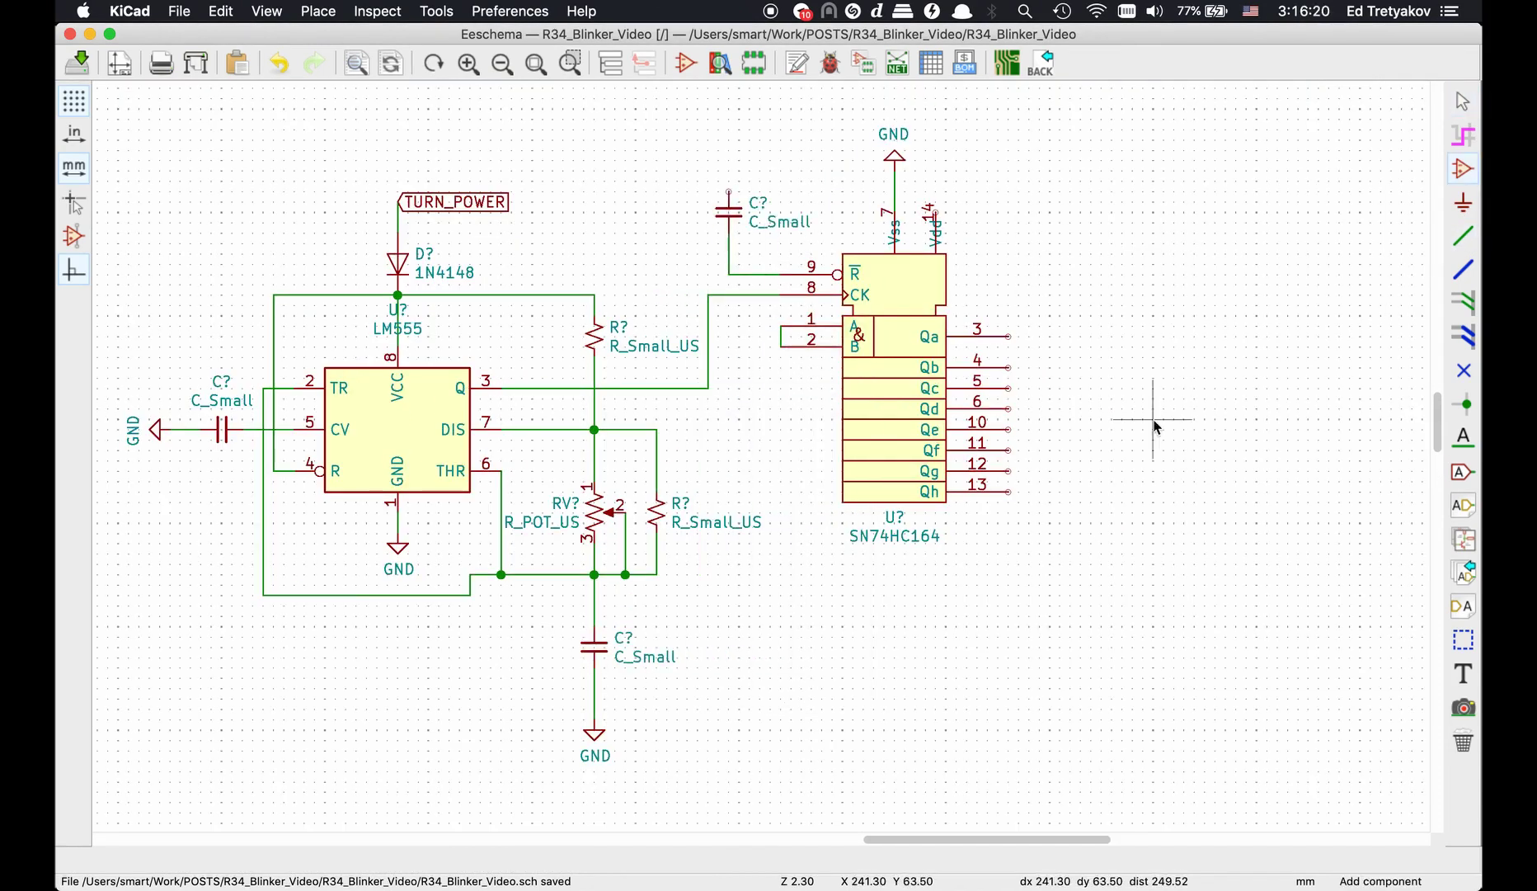
Step: Place a TD62783 driver facing the SN74HC164's outputs and add a GND symbol to its pin 10
text(aTD6)
key(Return)
click(1184, 417)
key(c)
click(1184, 546)
Step: Attach a TURN_SOURCE_V global label to the TD62783's VCC pin
scroll(769, 445, down, 3)
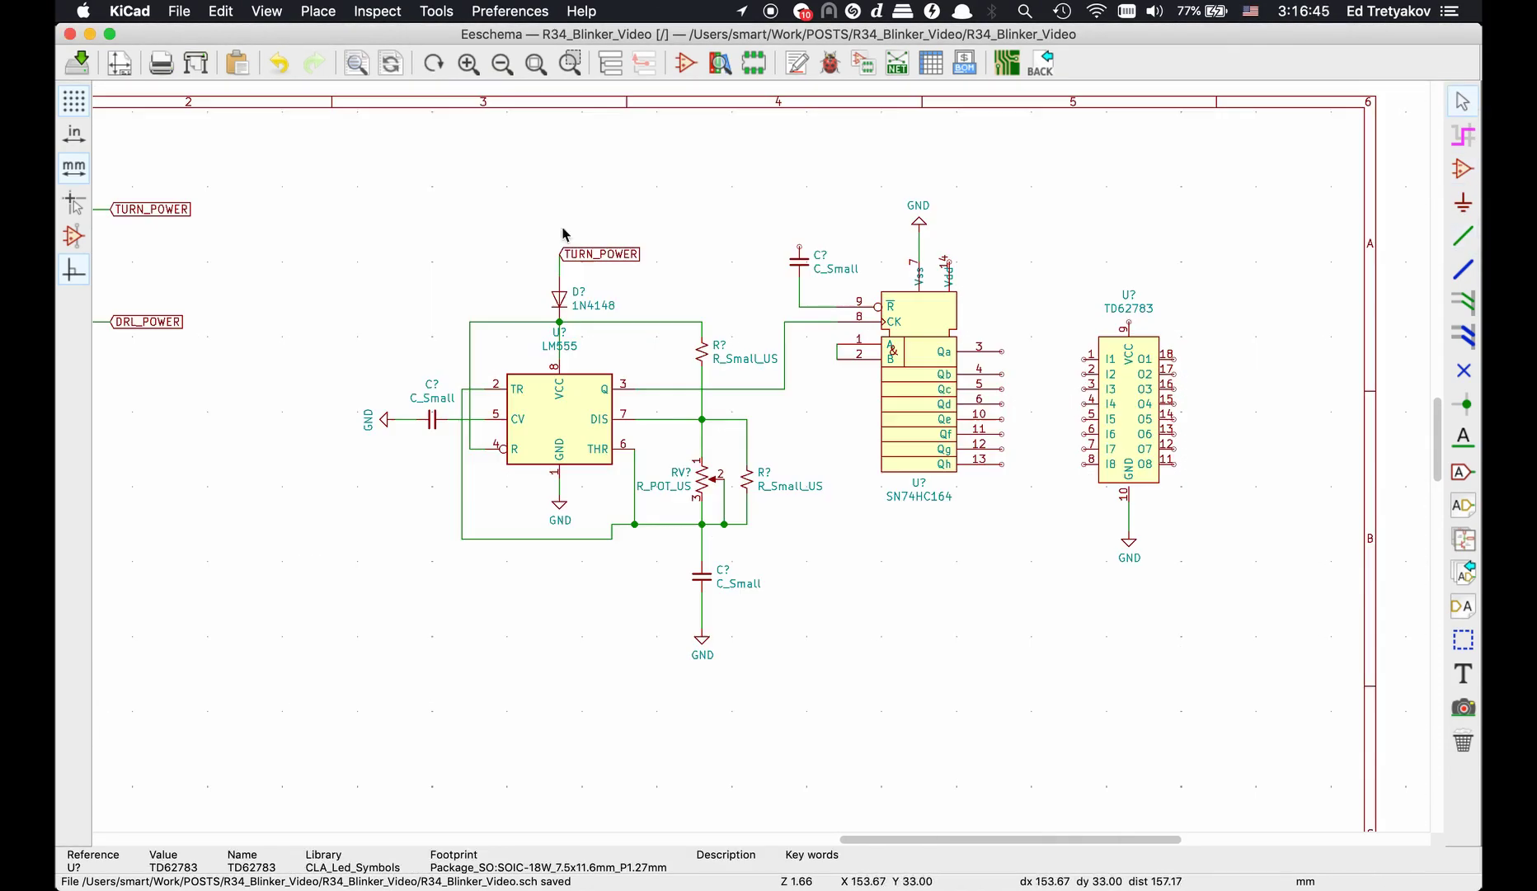
text(TURN_SOURCE_V)
key(Return)
click(1125, 323)
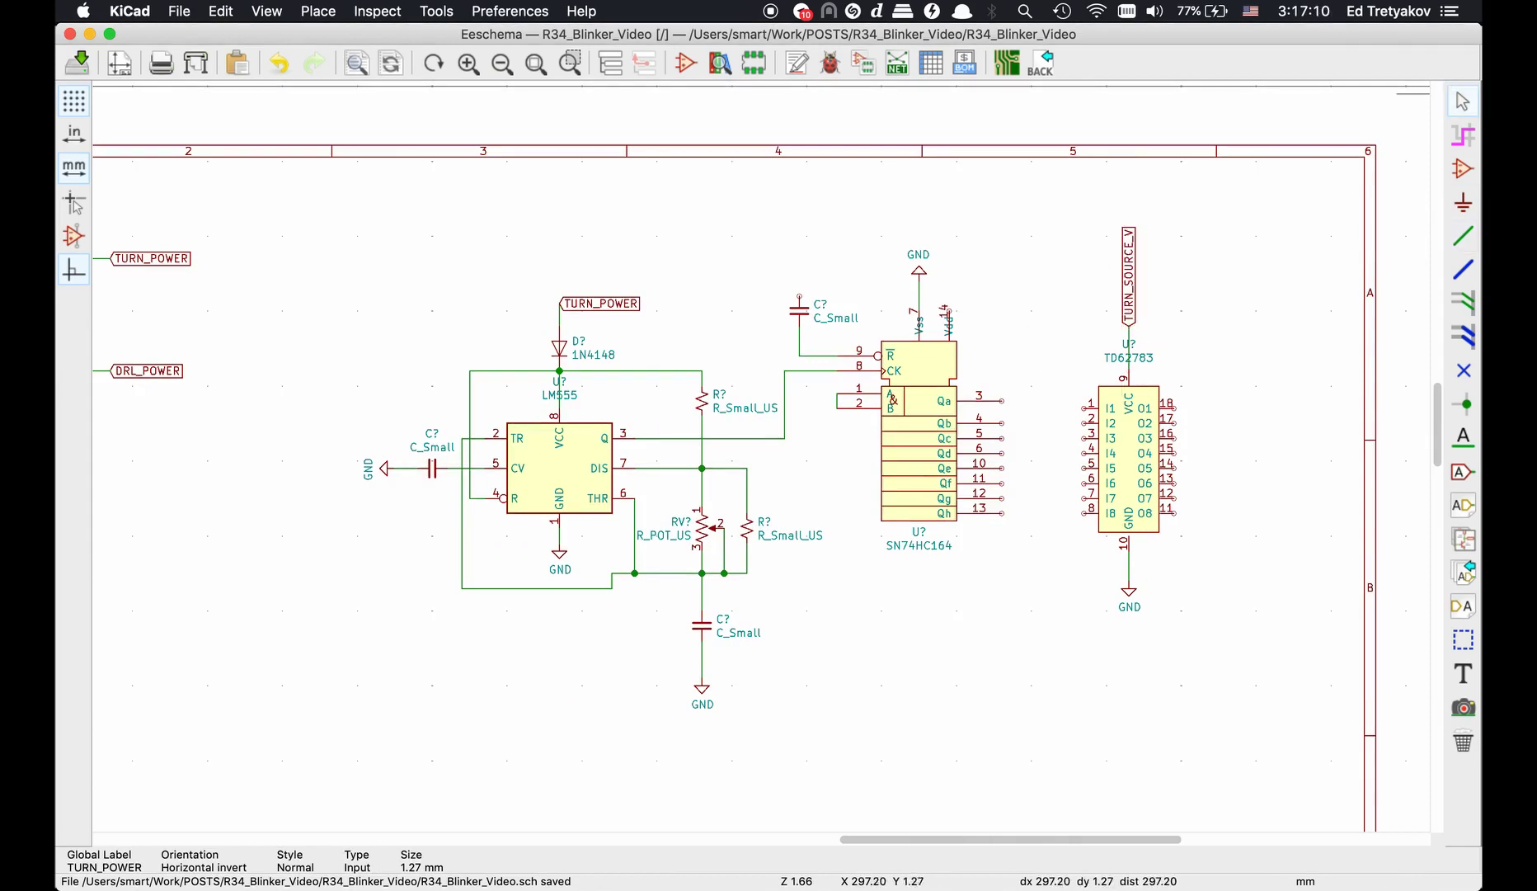
Step: Place an NCP1117-5.0_SOT223 regulator below the bridge rectifiers
text(aNCP1117)
key(Down)
key(Down)
key(Down)
key(Down)
key(Down)
key(Down)
key(Down)
key(Down)
key(Down)
key(Down)
key(Down)
key(Down)
key(Down)
key(Return)
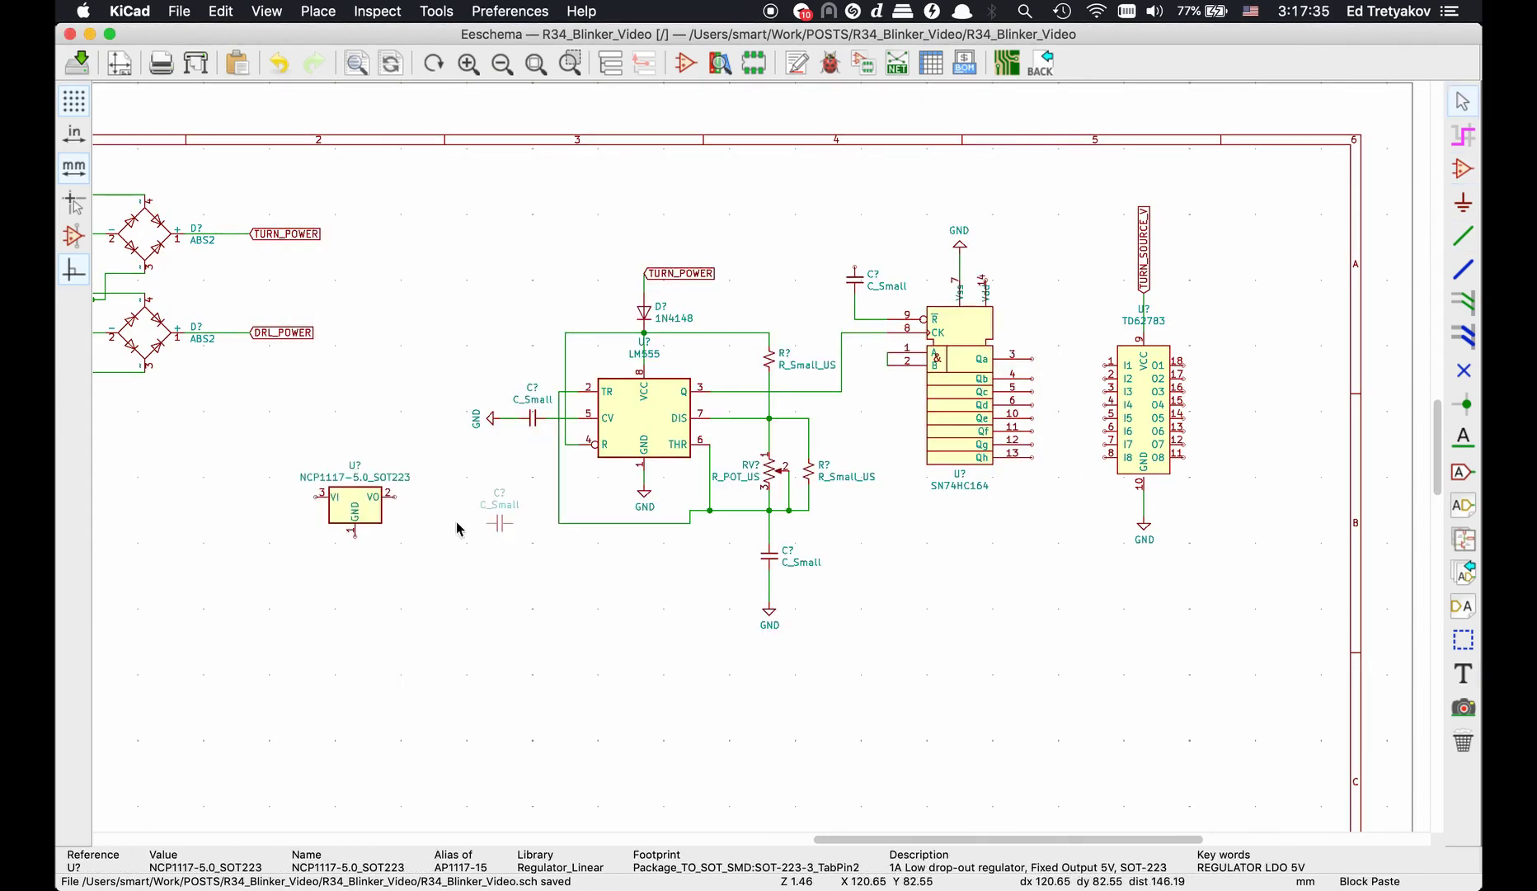
Step: Add C_Small capacitors on both sides of the NCP1117 regulator and wire them to its VI, VO and GND pins
click(458, 529)
scroll(355, 505, up, 5)
click(387, 495)
scroll(631, 457, down, 3)
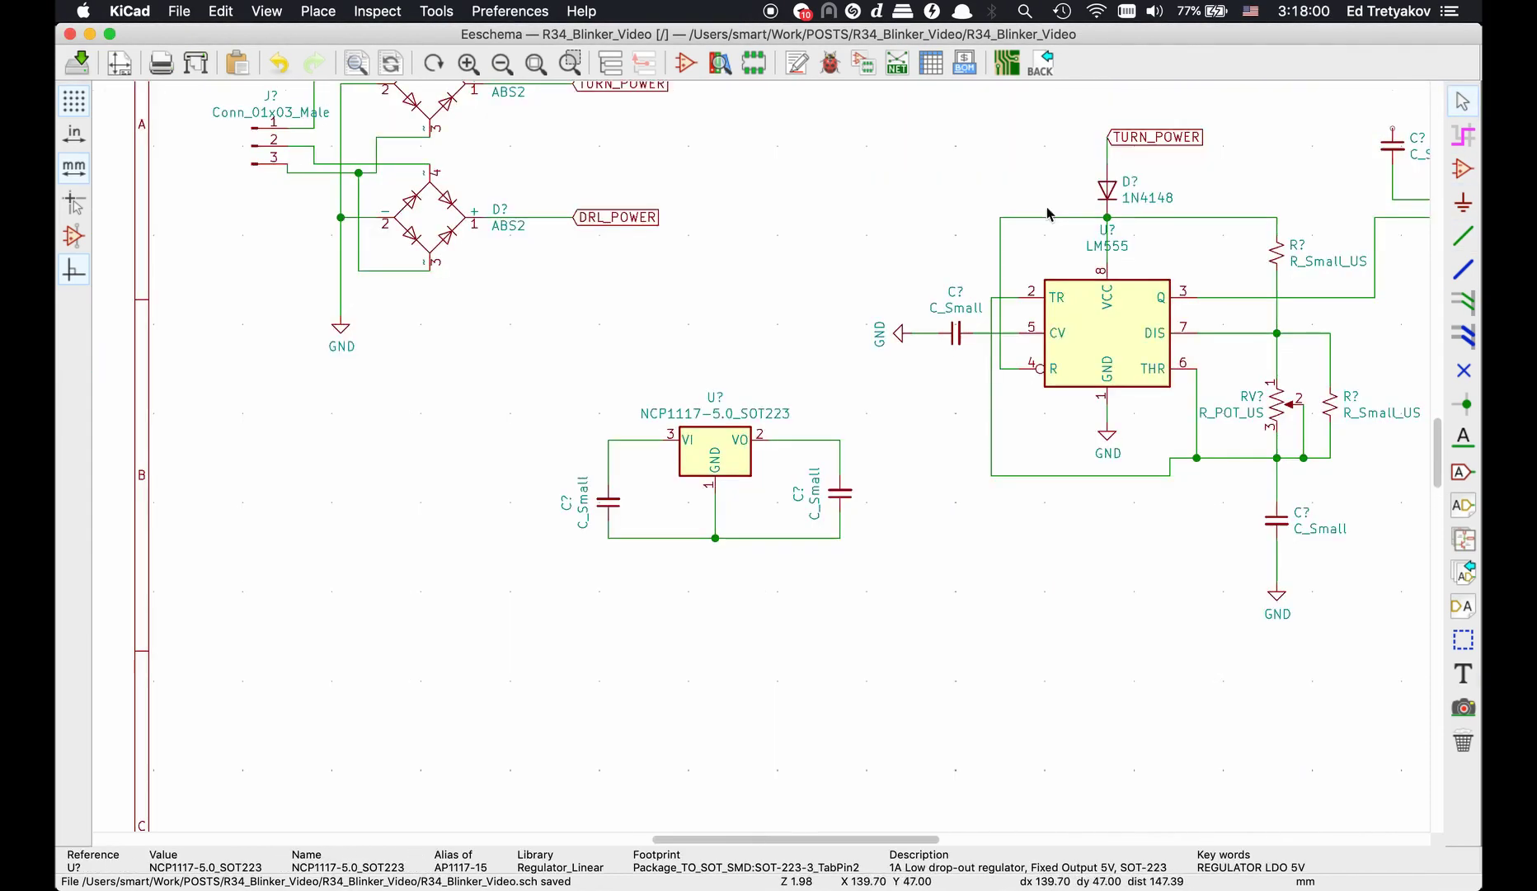
Step: Attach a TURN_5V global label to the SN74HC164's Vdd pin
scroll(1070, 234, up, 3)
key(ctrl+h)
text(TURN_5V)
key(Return)
click(1041, 281)
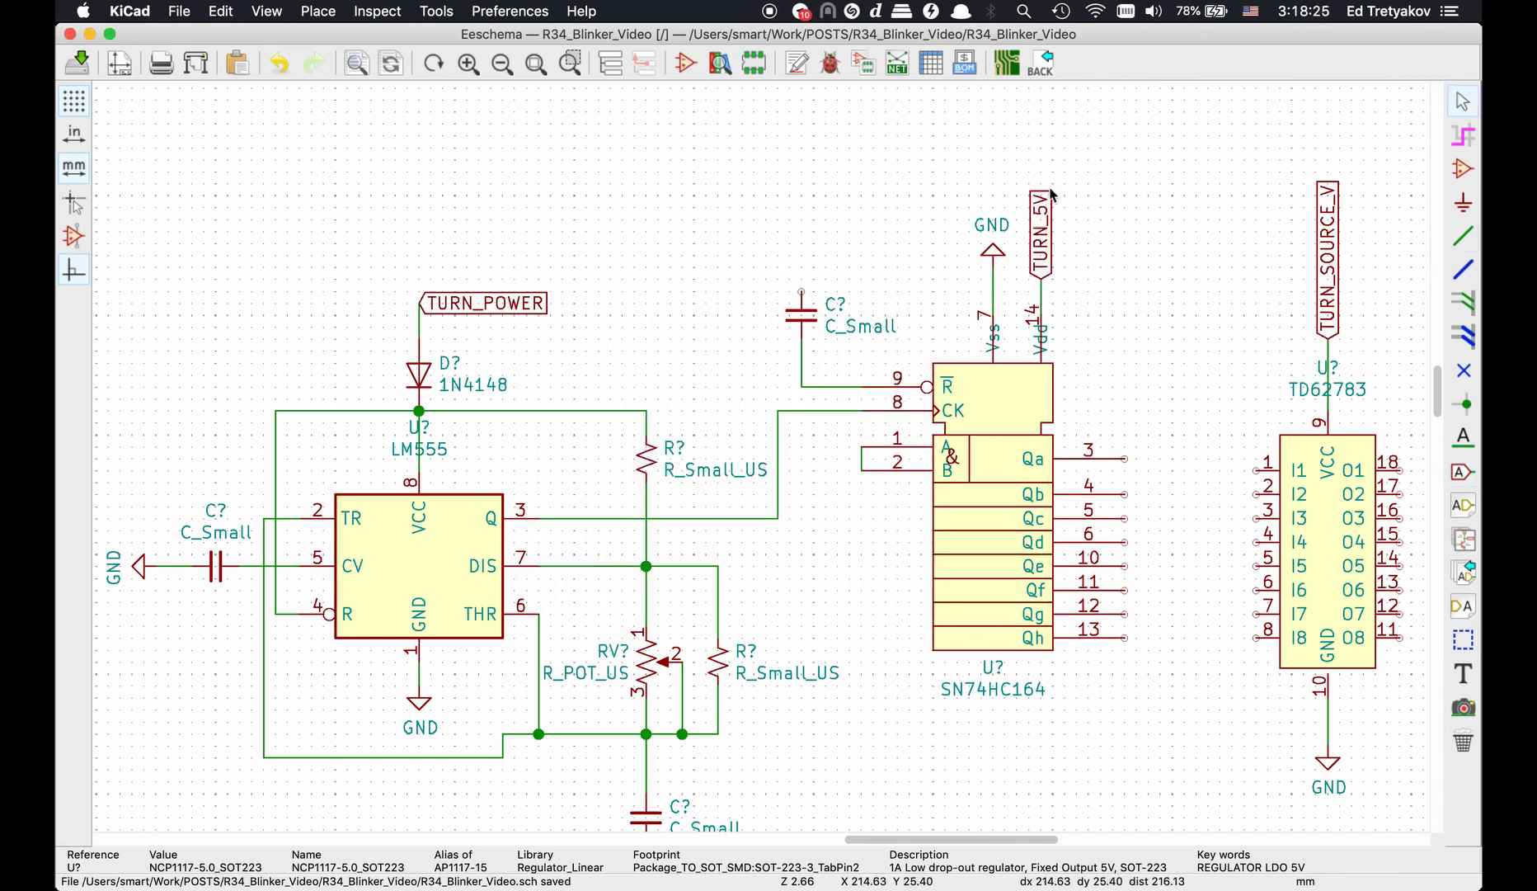
Step: Copy the TURN_5V label to the NCP1117 regulator's output
key(ctrl+c)
scroll(691, 487, left, 10)
scroll(691, 486, down, 3)
key(ctrl+v)
Step: Wire the SN74HC164's outputs Qa to Qh to the TD62783's inputs I1 to I8
scroll(1132, 532, down, 3)
scroll(1073, 387, up, 3)
key(w)
click(1095, 385)
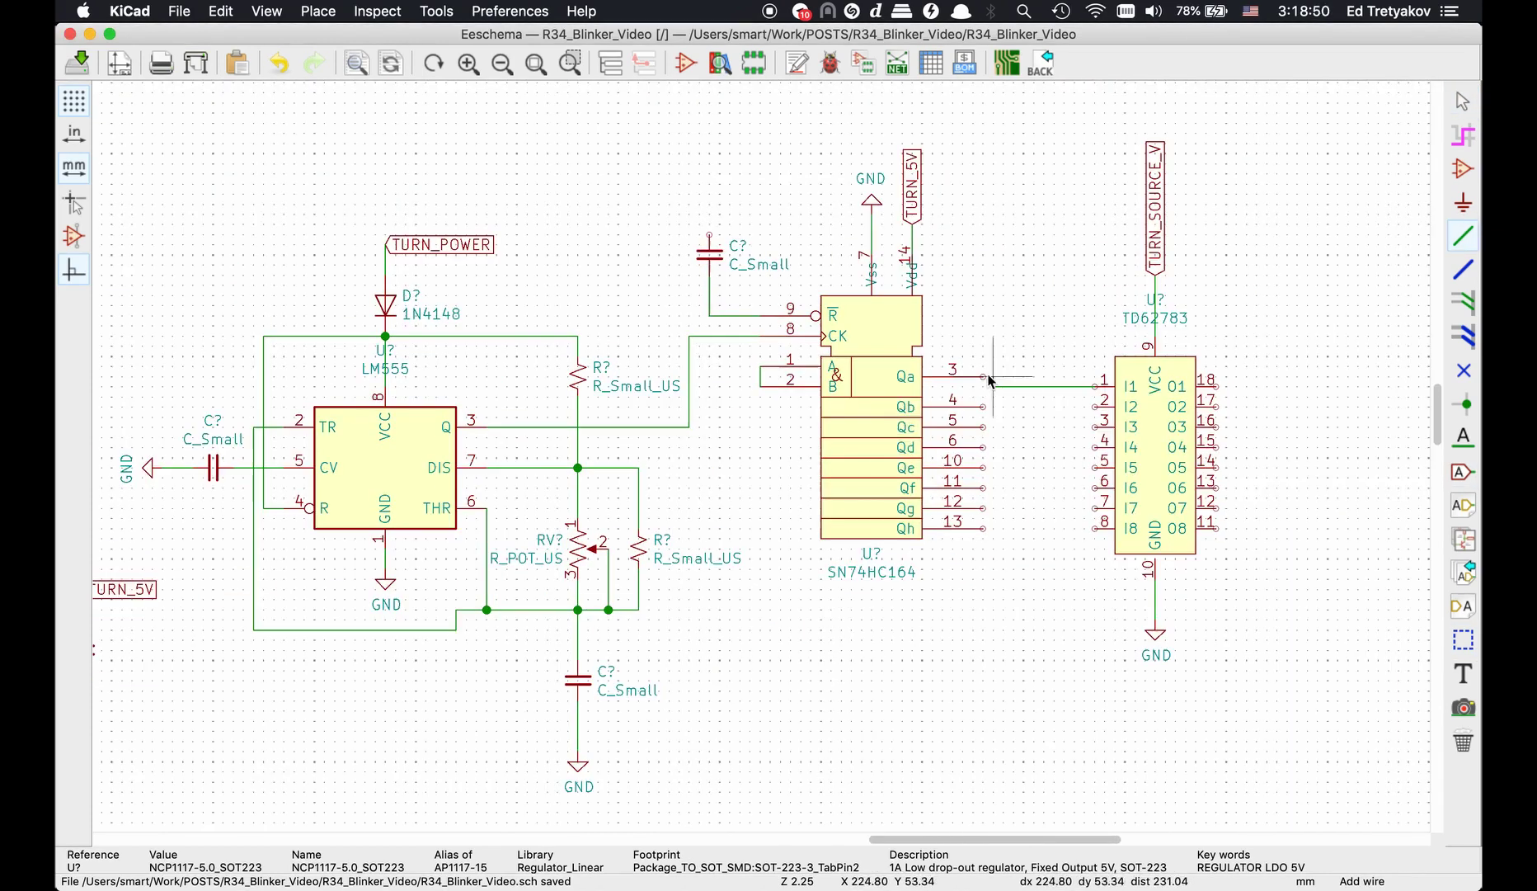
double_click(1097, 460)
double_click(1097, 481)
double_click(1097, 501)
double_click(1097, 521)
Step: Label the TD62783's outputs with consecutively numbered global labels, starting with TURN_Q1 on O1
scroll(1073, 462, up, 3)
key(ctrl+h)
text(TURN_Q1)
key(Return)
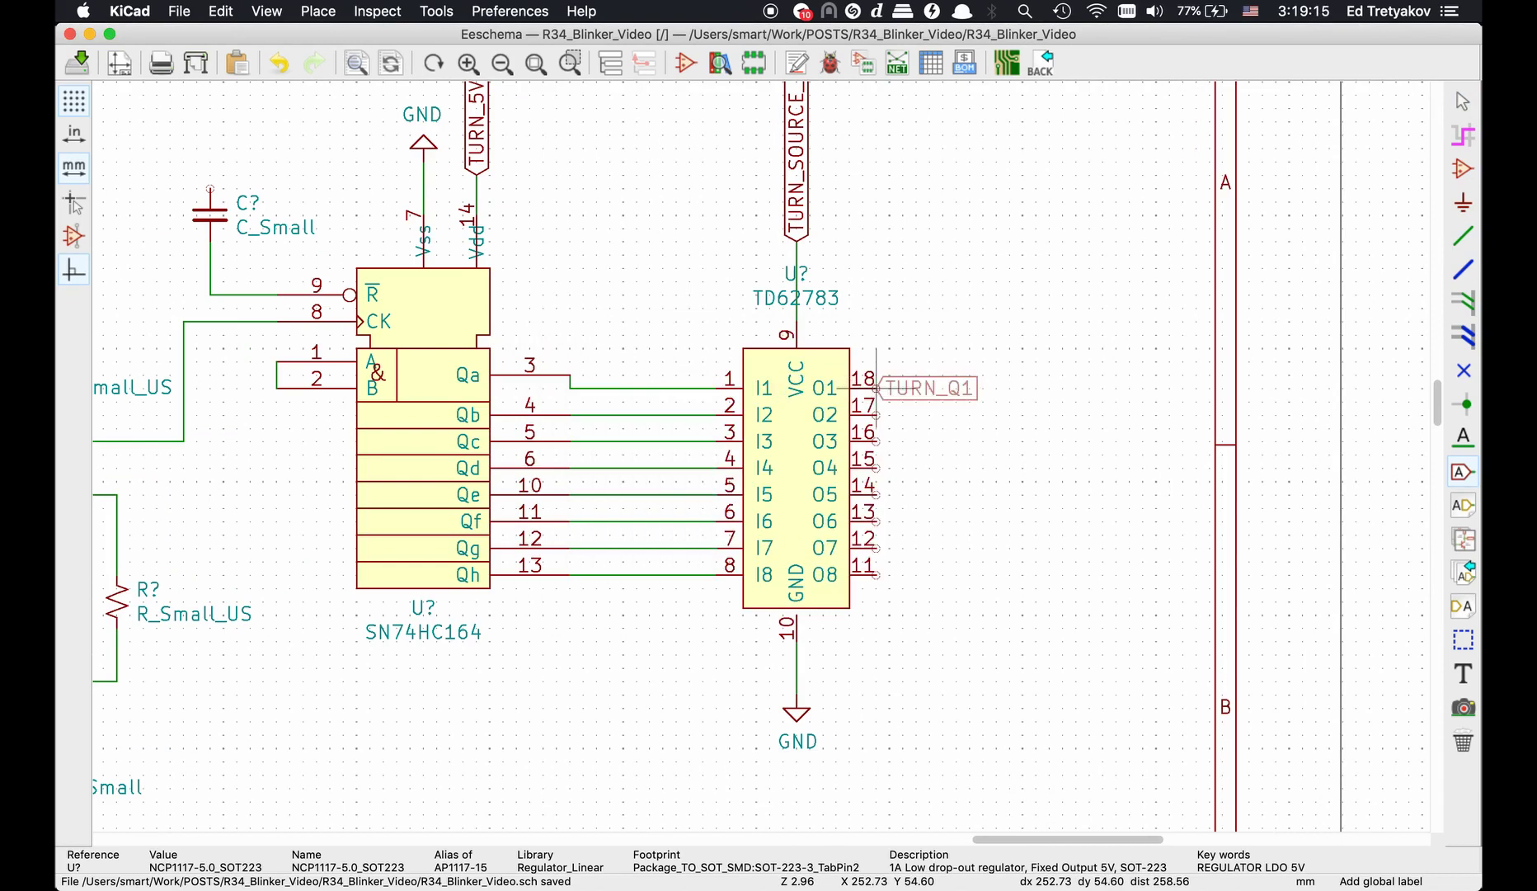
click(875, 441)
key(ctrl+h)
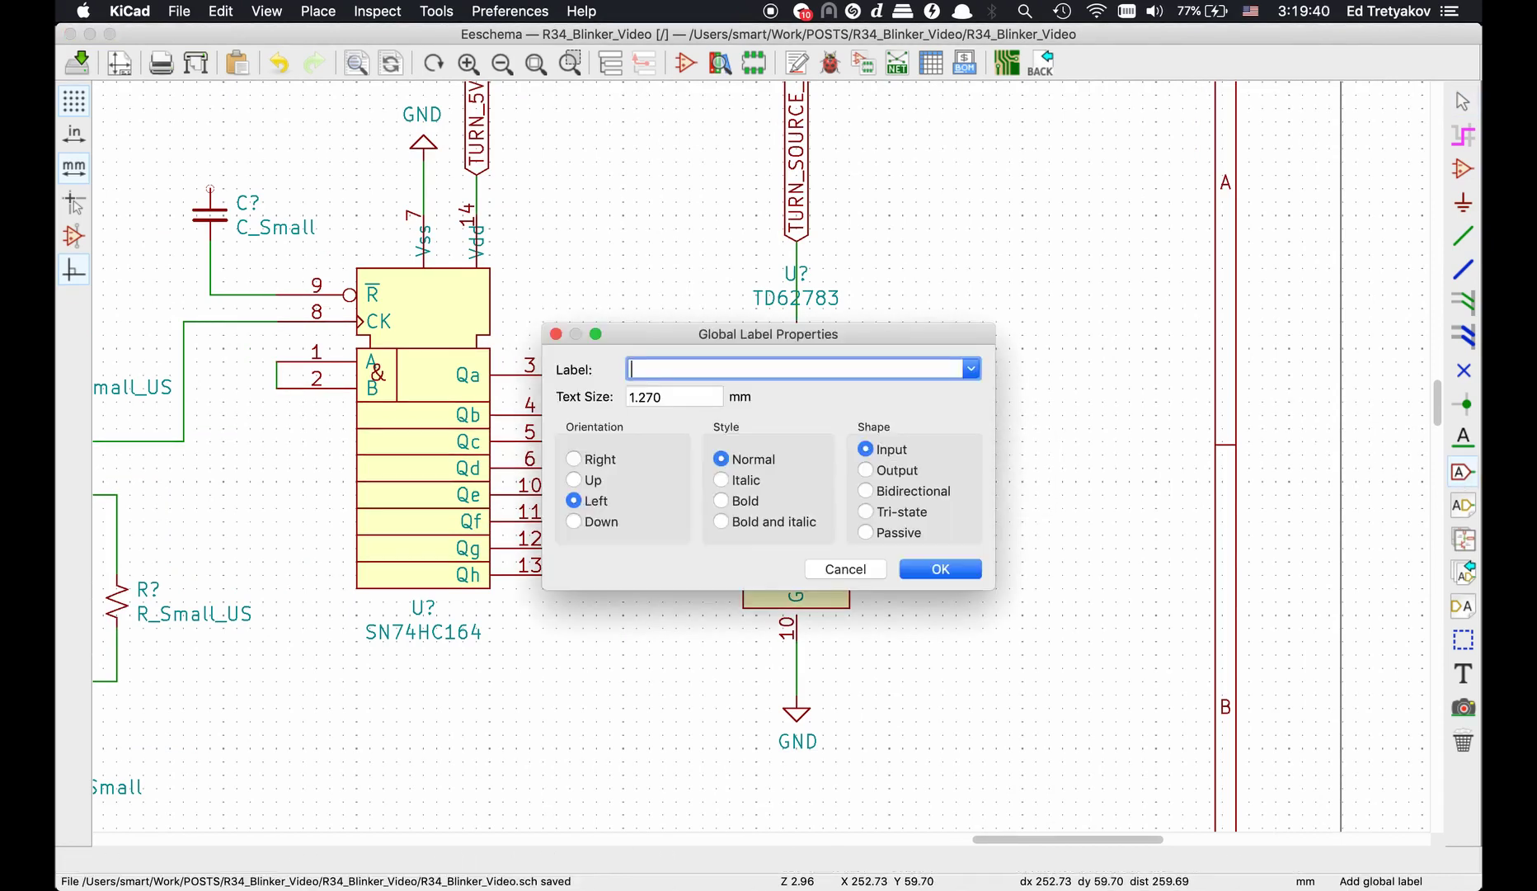
text(TURN)
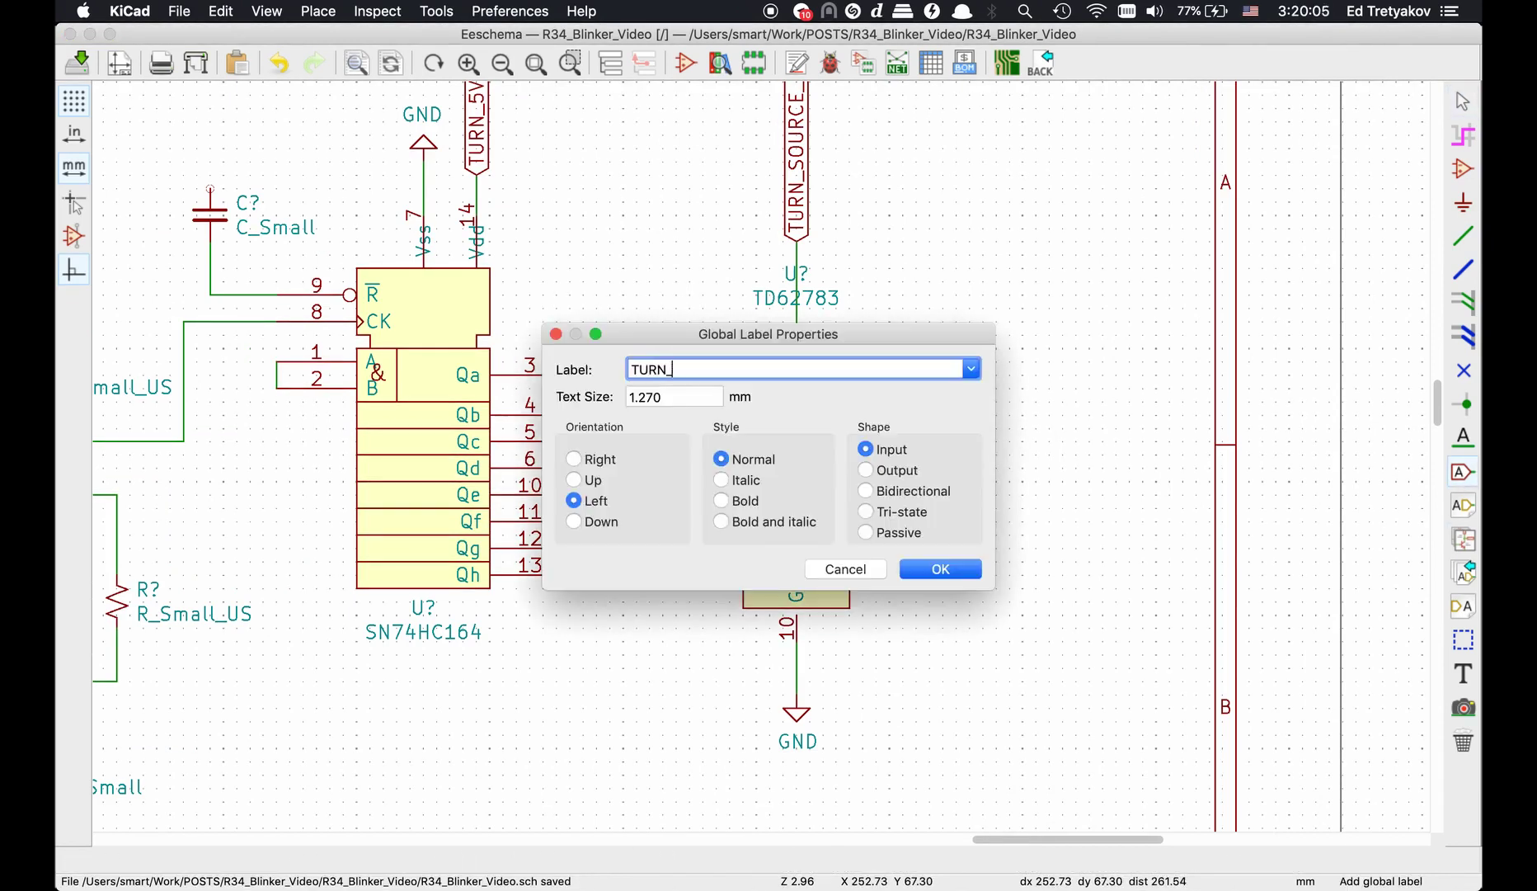
text(_Q)
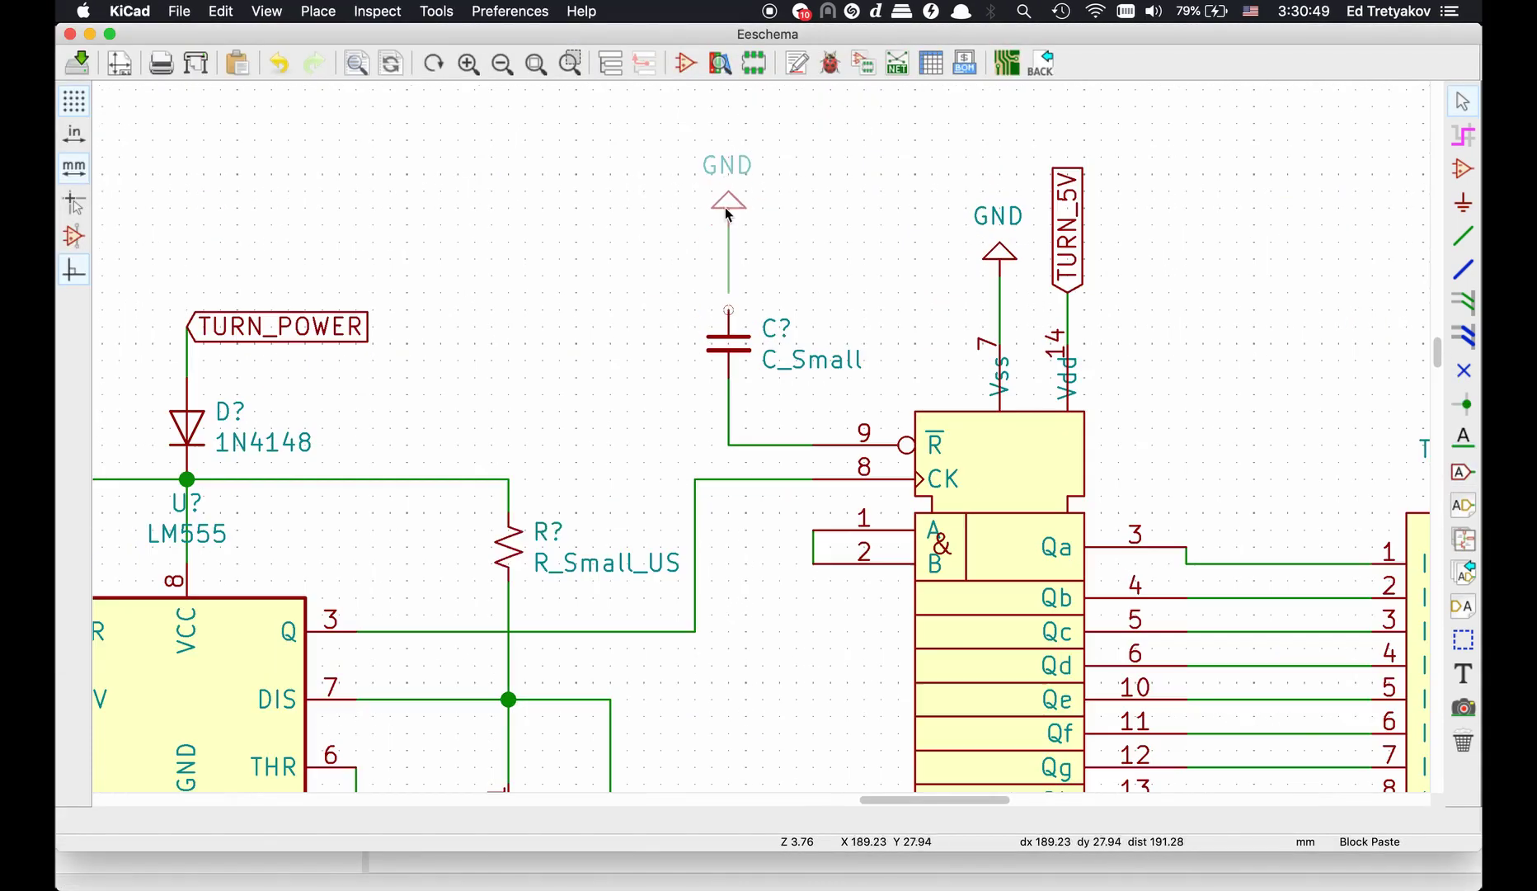
Step: Add a GND symbol above the reset capacitor and place a resistor with a global label beside it
click(728, 219)
click(830, 277)
click(831, 177)
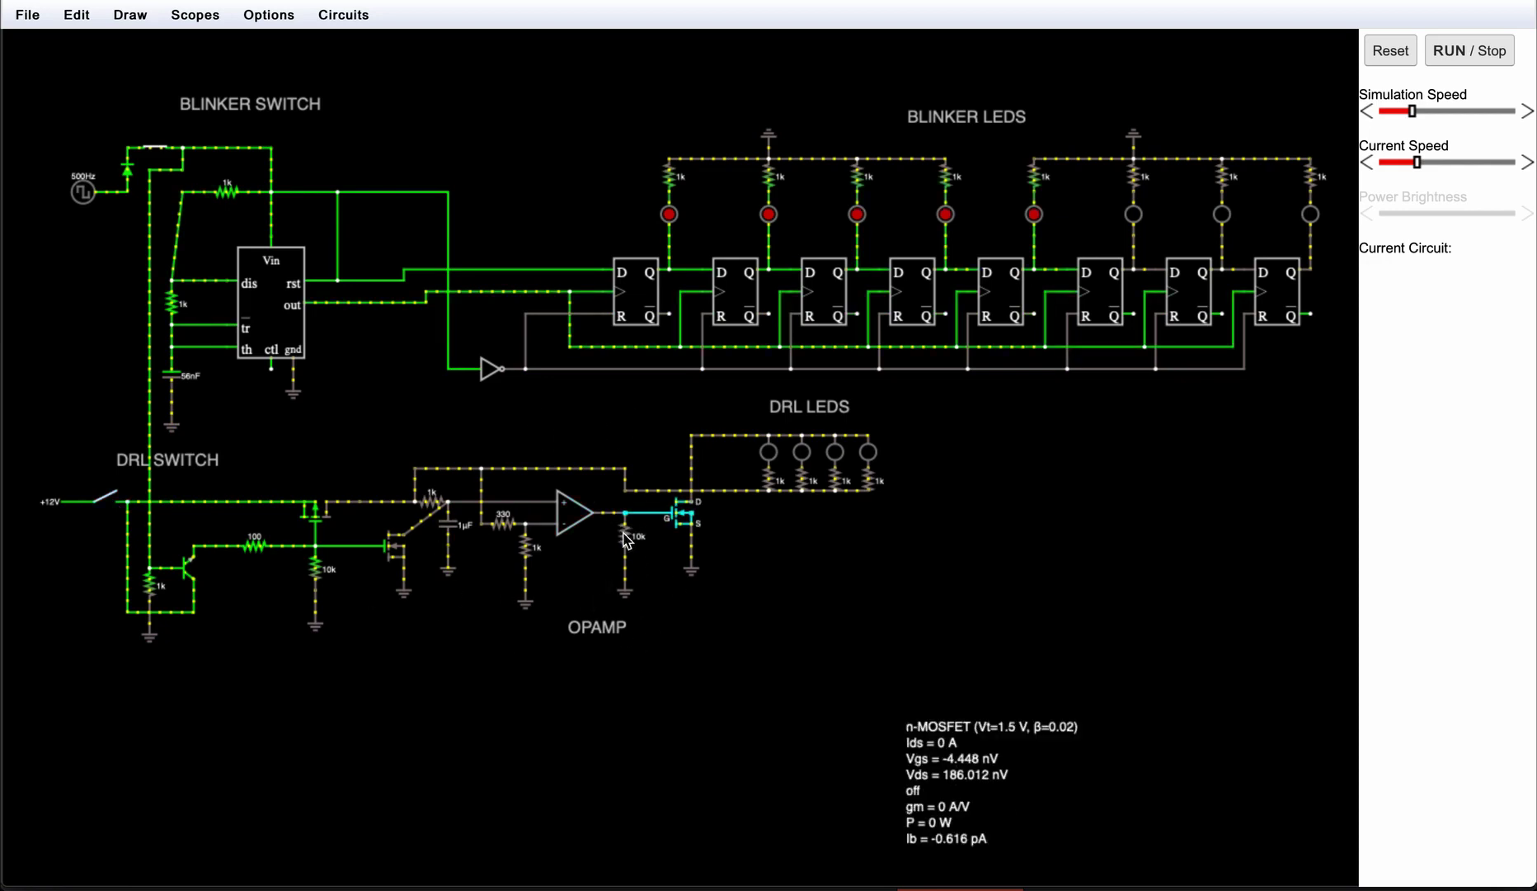
Step: In the circuit simulator, open the blinker switch and close the DRL switch
click(161, 150)
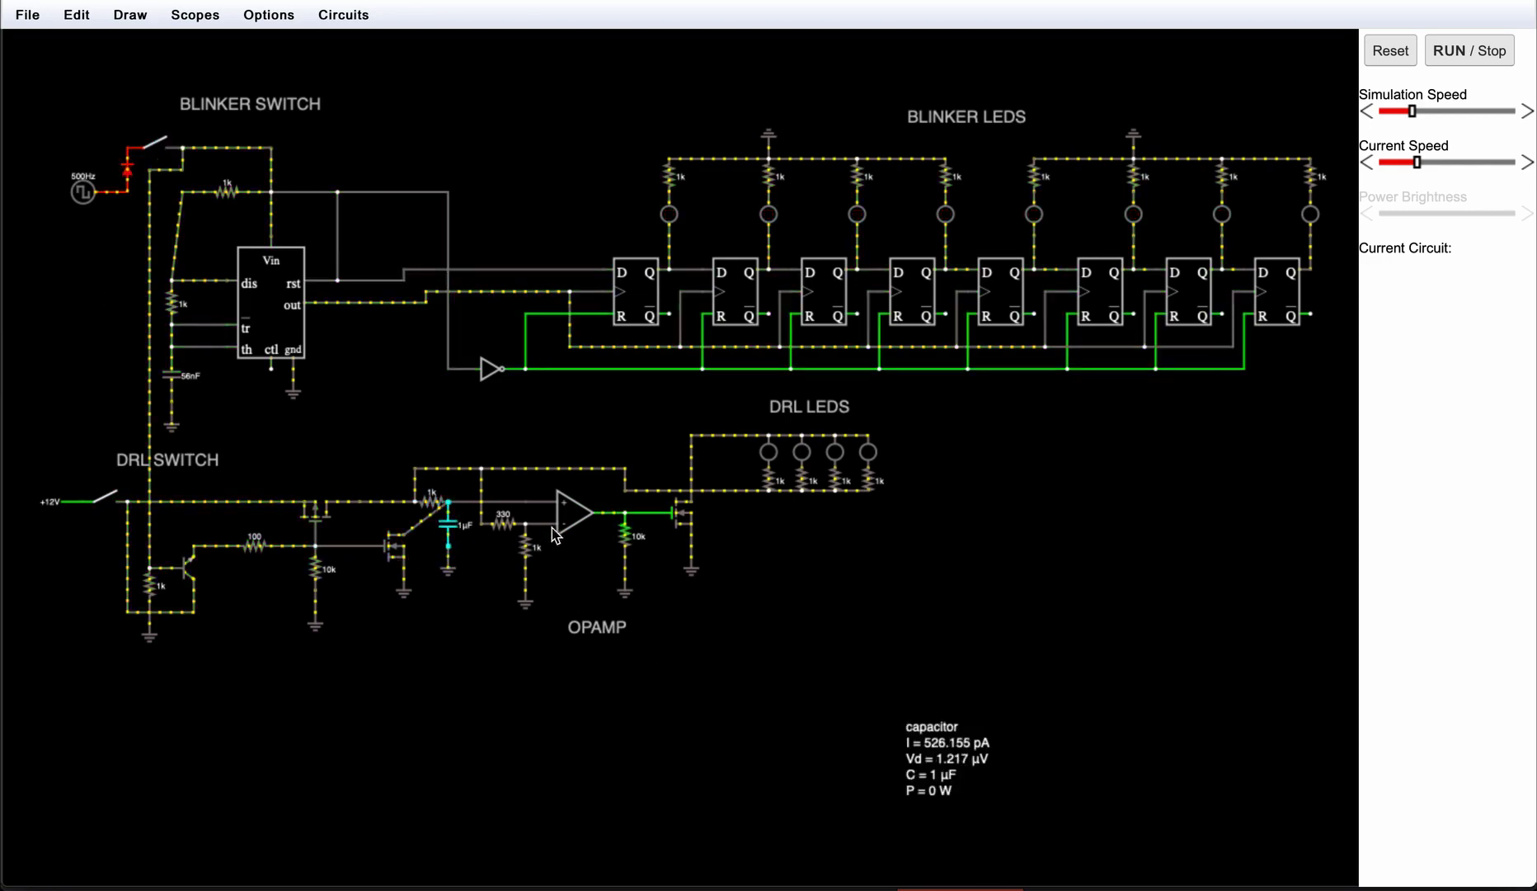
click(112, 506)
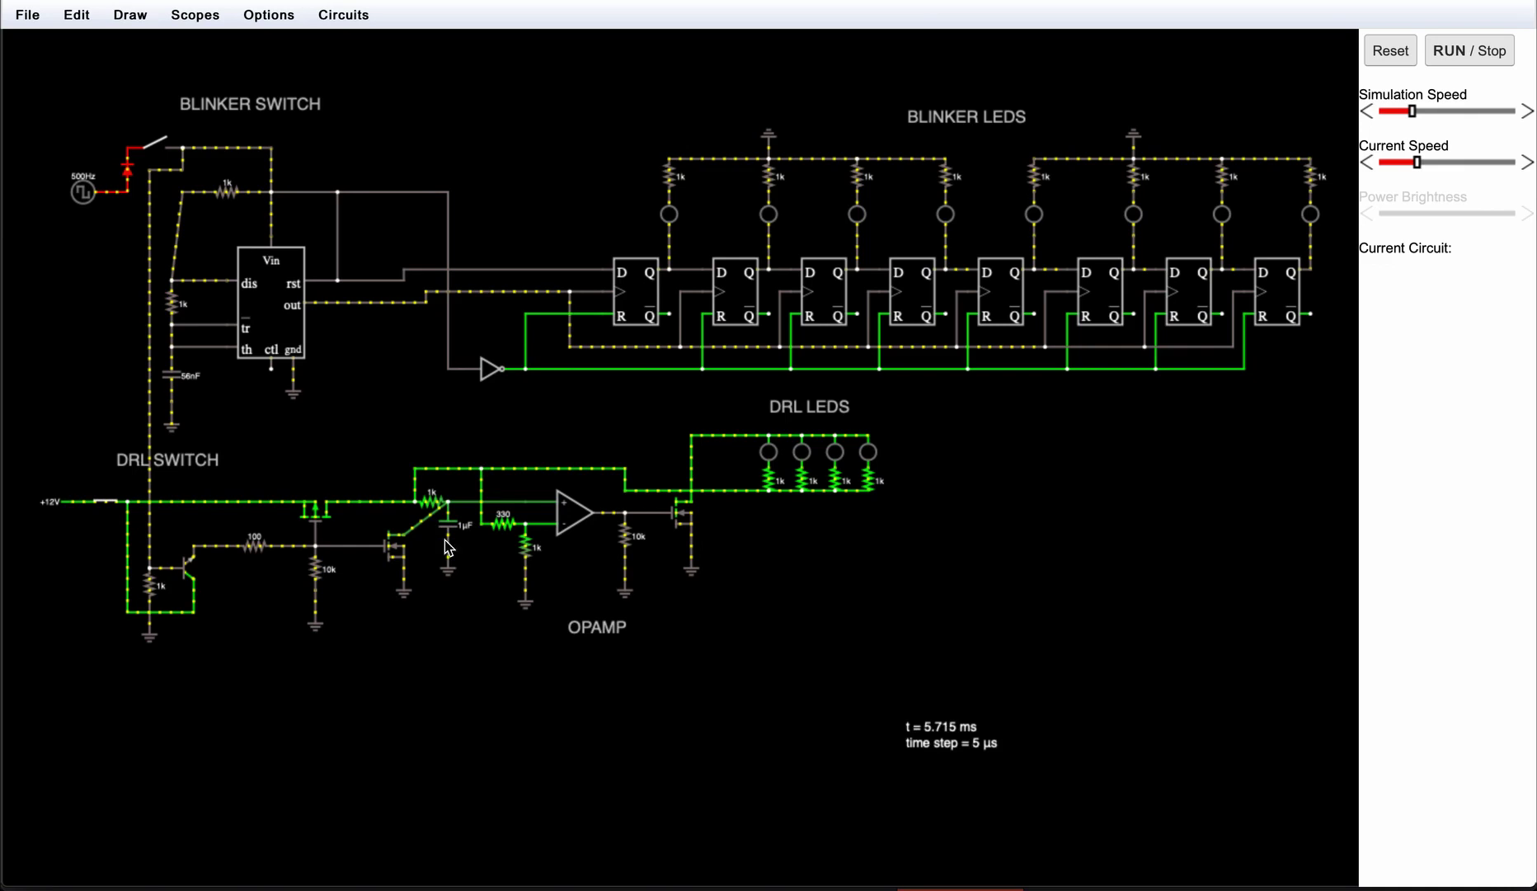
Step: Vary the 1 µF capacitor ahead of the op-amp up to 1.5 µF, finishing at 820 nF
scroll(452, 541, up, 3)
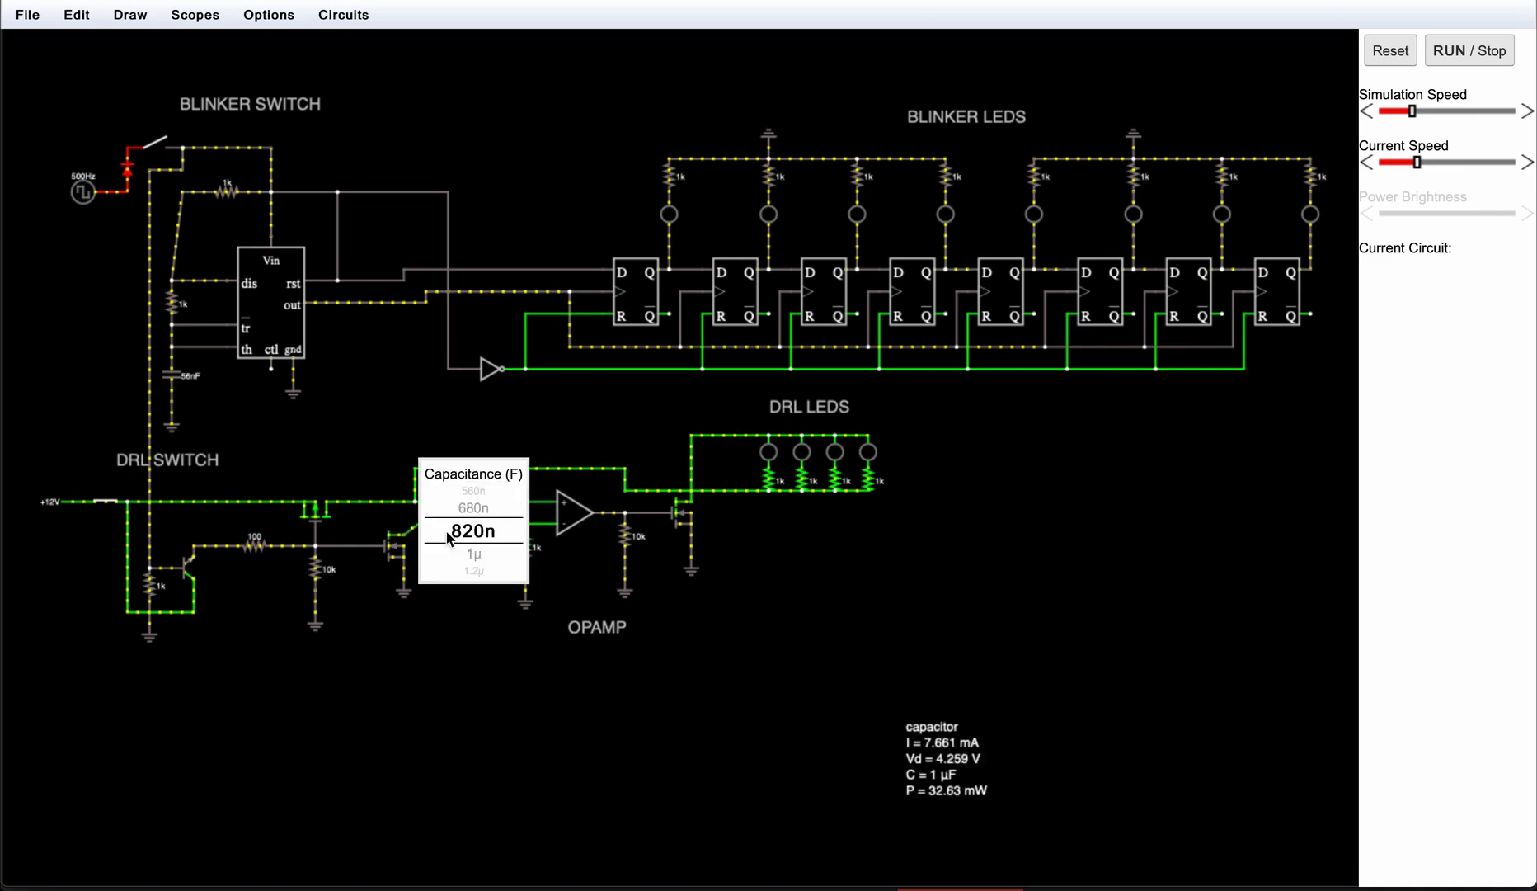
scroll(450, 538, down, 4)
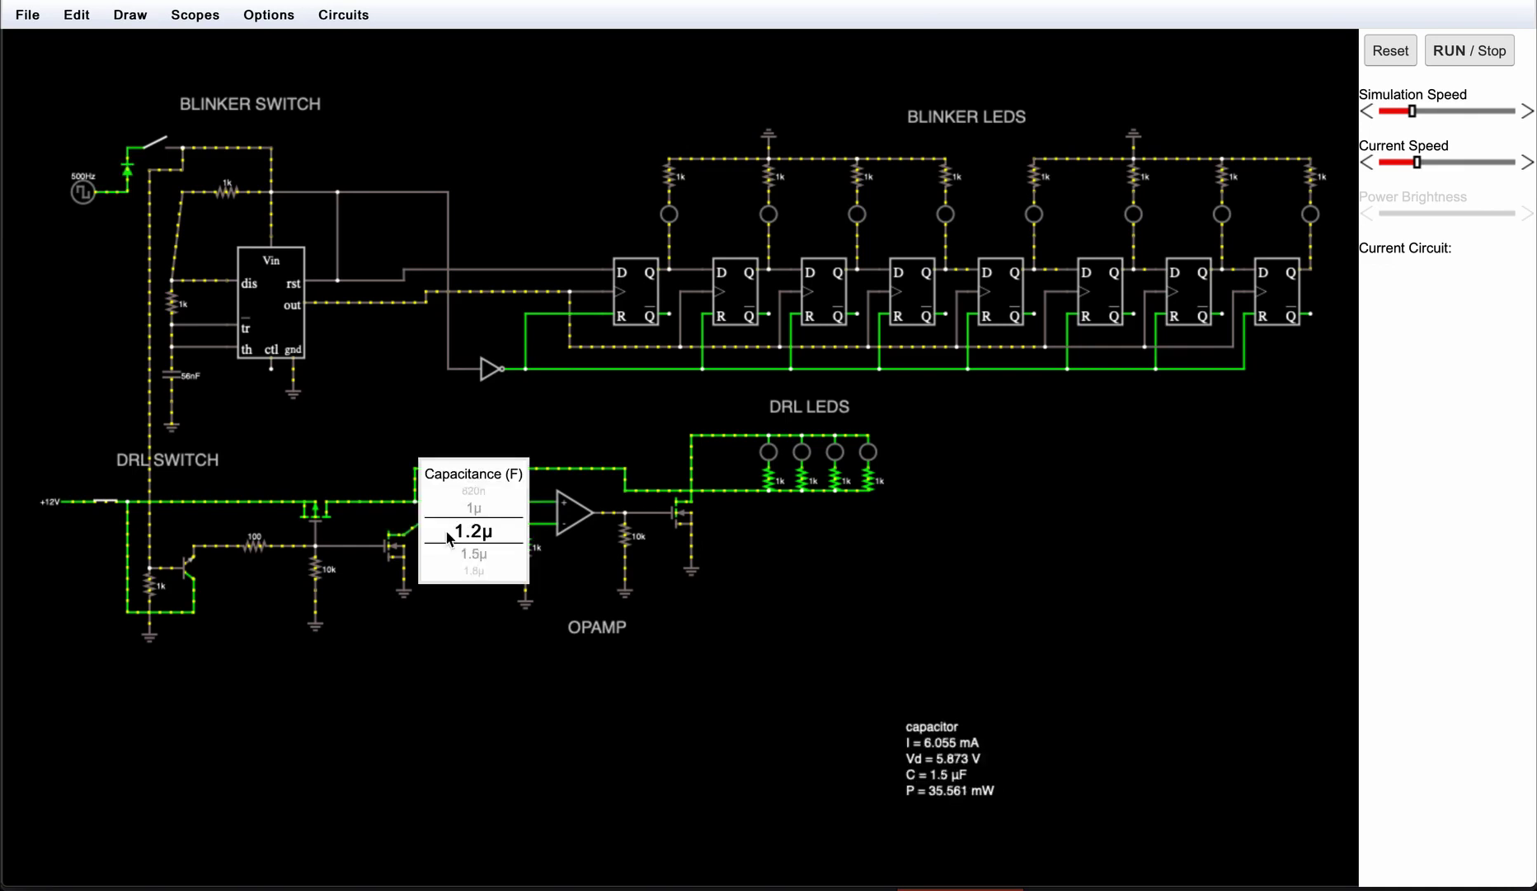
scroll(451, 539, up, 2)
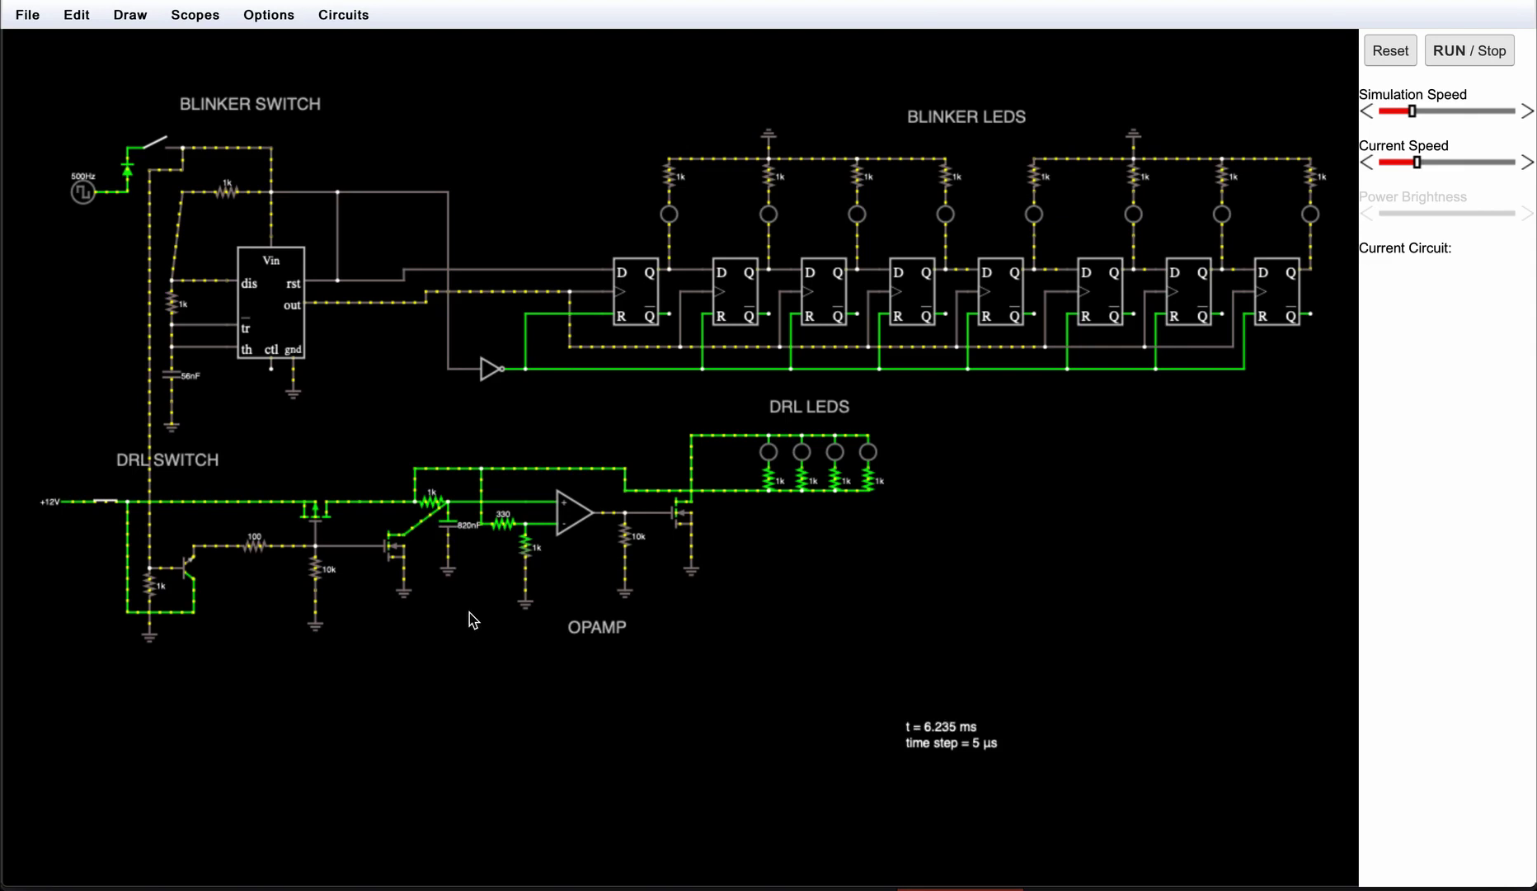
Step: Toggle the blinker switch closed and open again to check how the DRL LEDs respond, and stop the simulation
scroll(470, 620, up, 3)
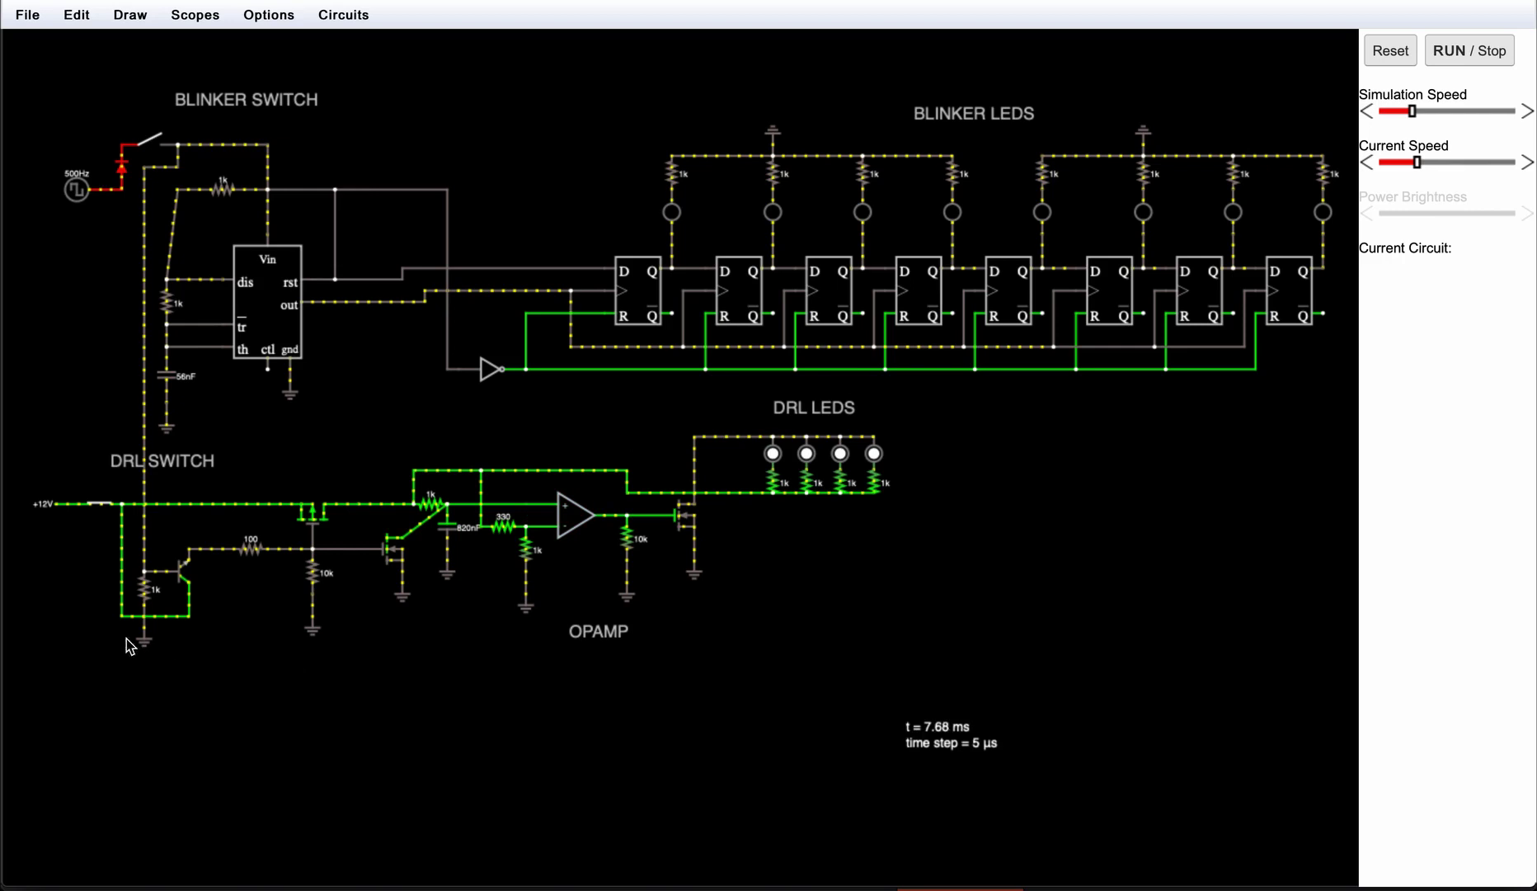
click(159, 148)
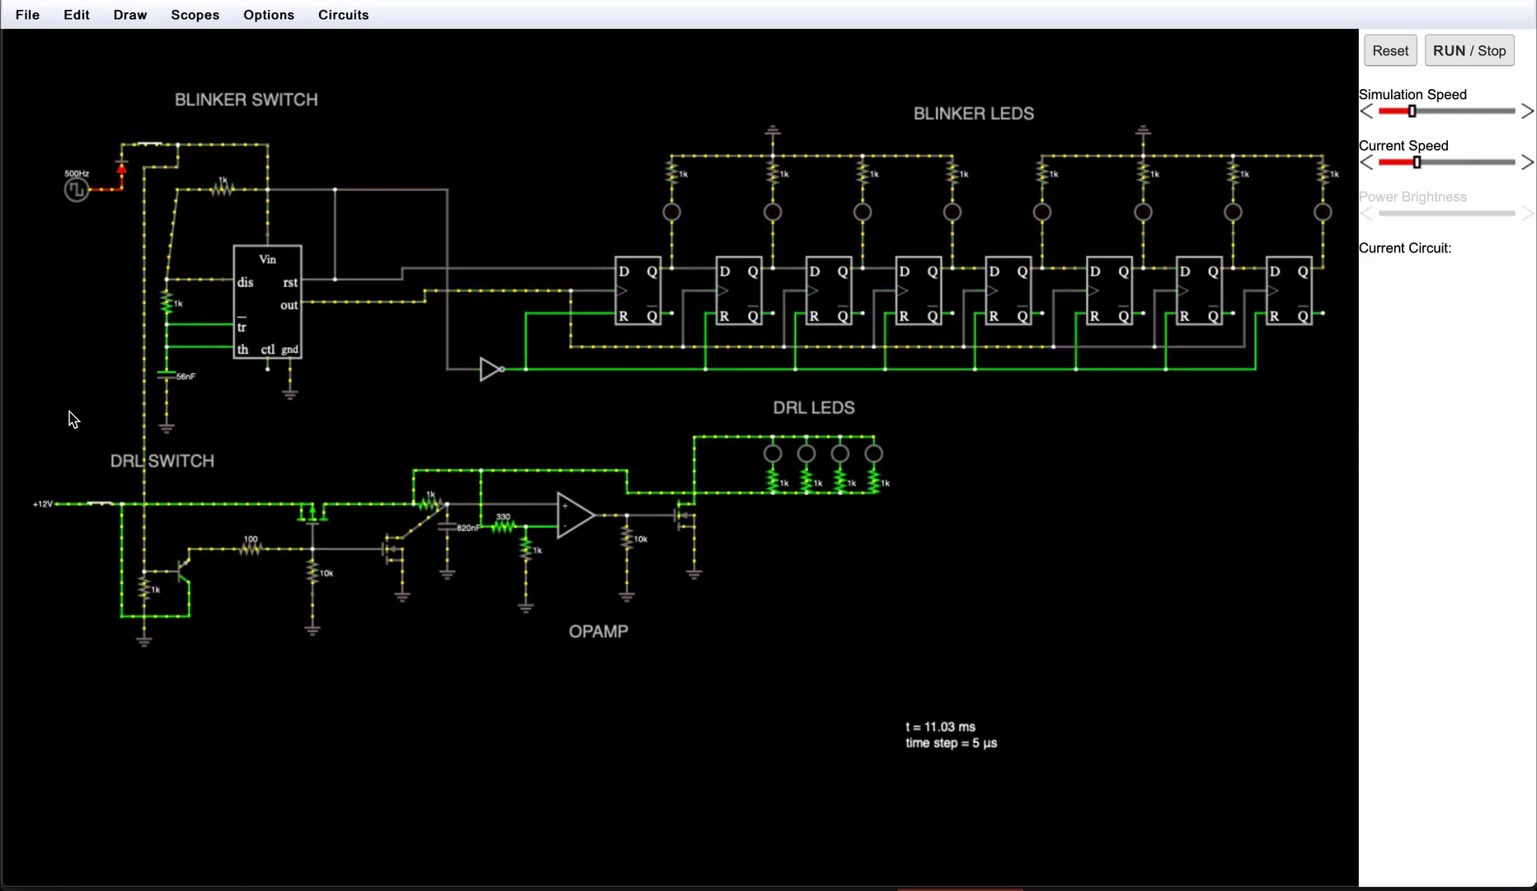
click(154, 144)
click(156, 146)
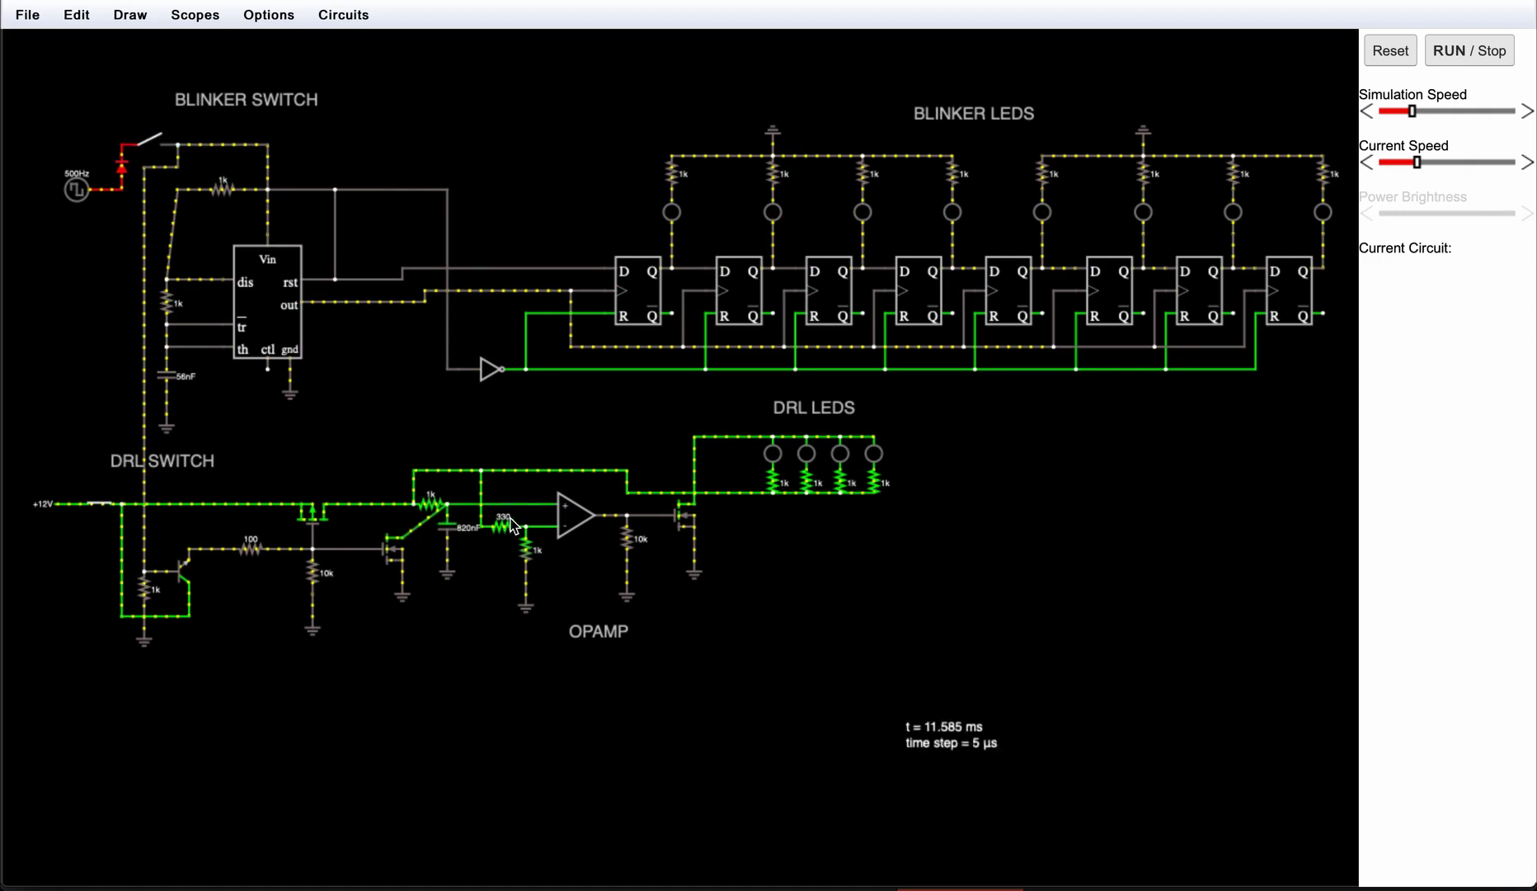
mouse_move(554, 516)
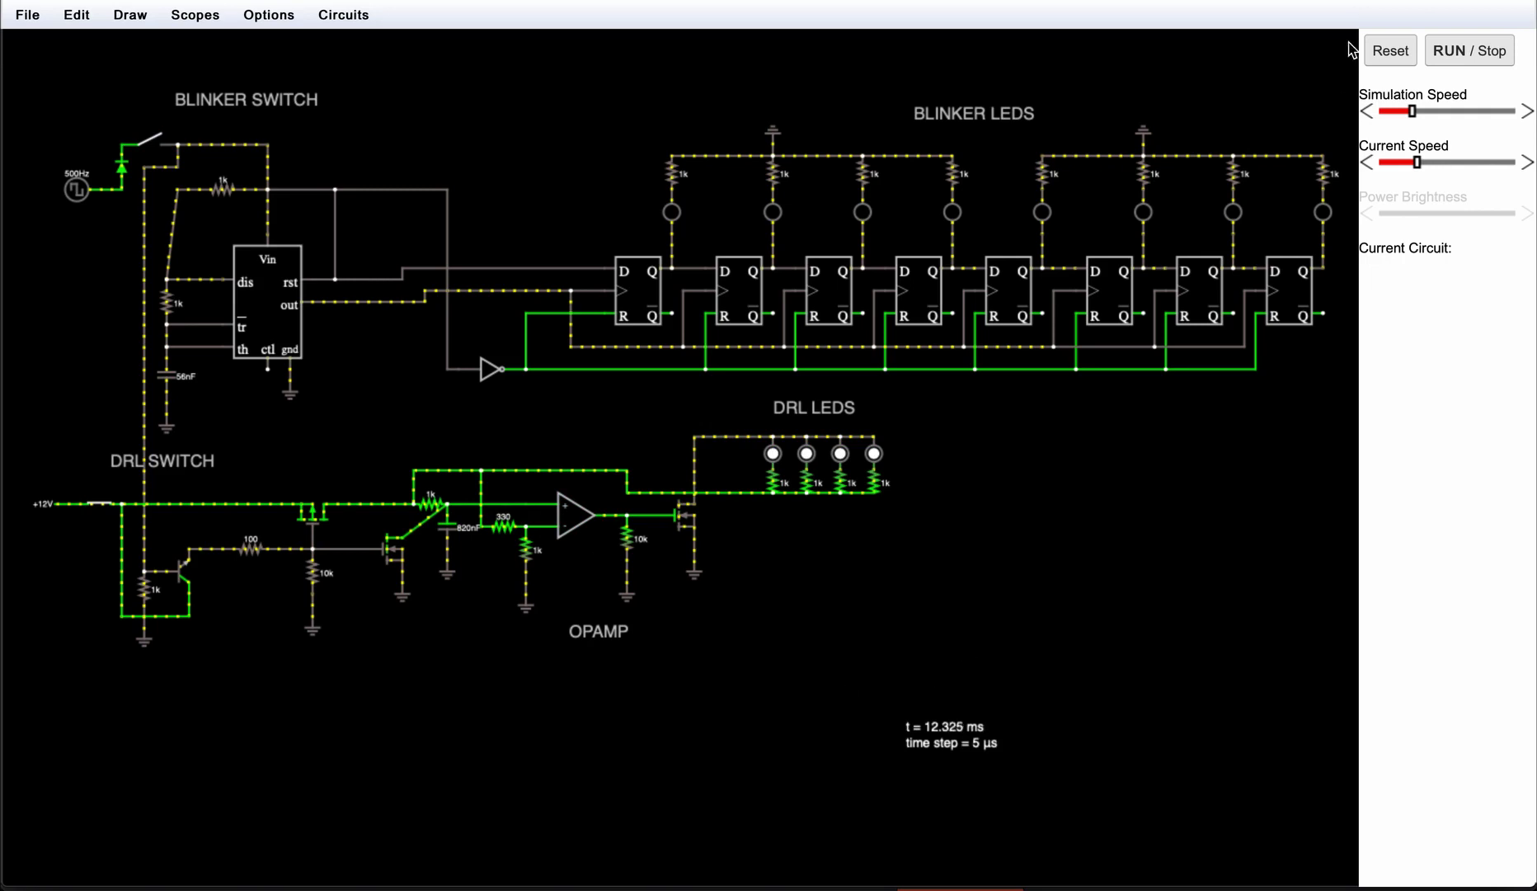
click(1478, 56)
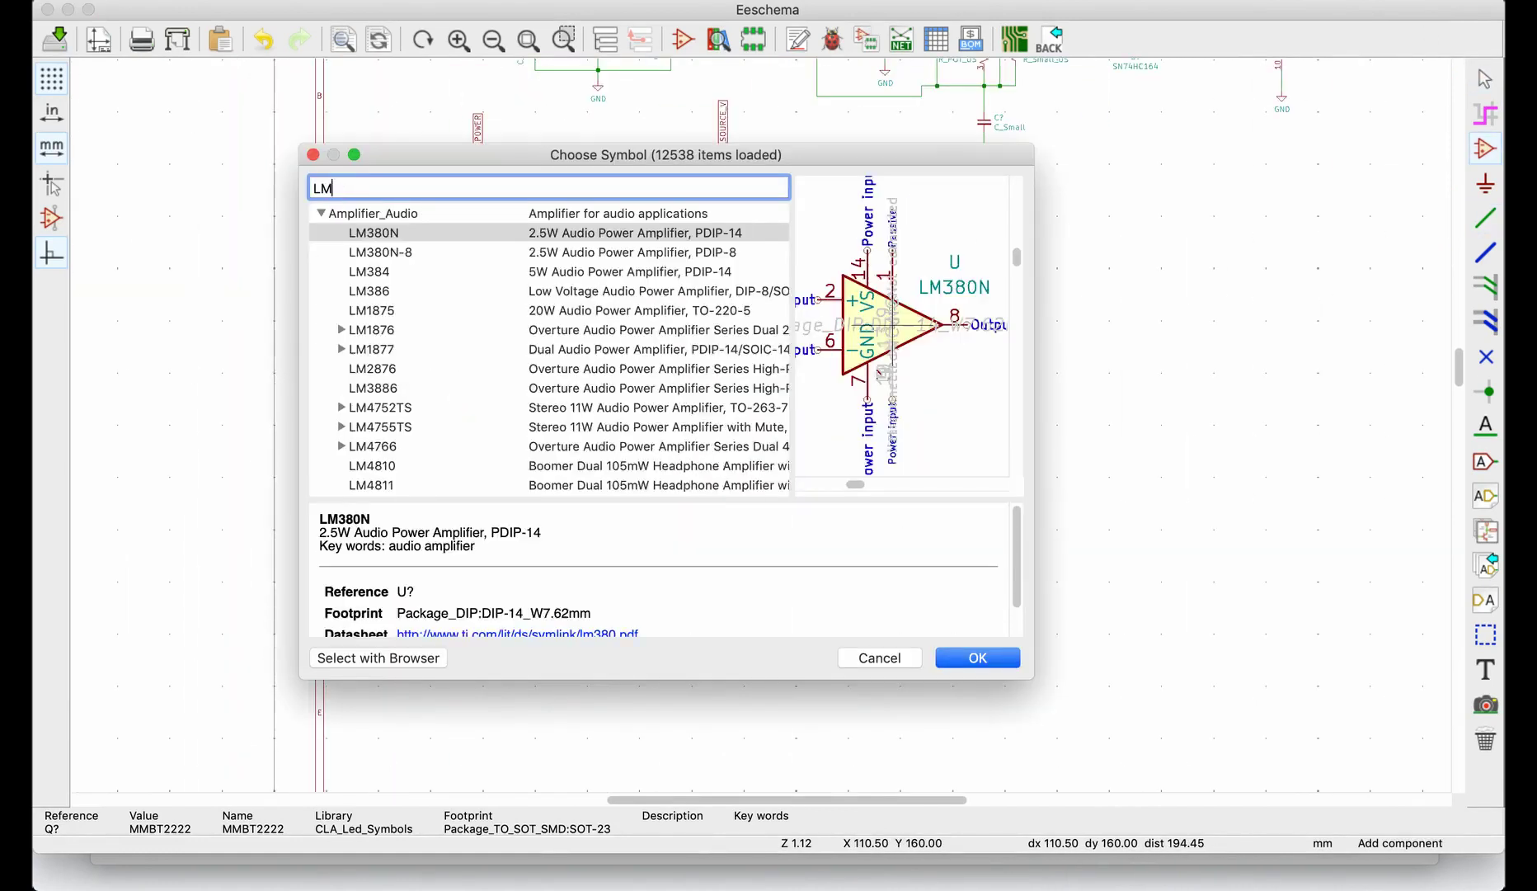
Step: Back in Eeschema, place an LM358 op-amp and a 2N7002 MOSFET near the MMBT2222 transistor
text(2)
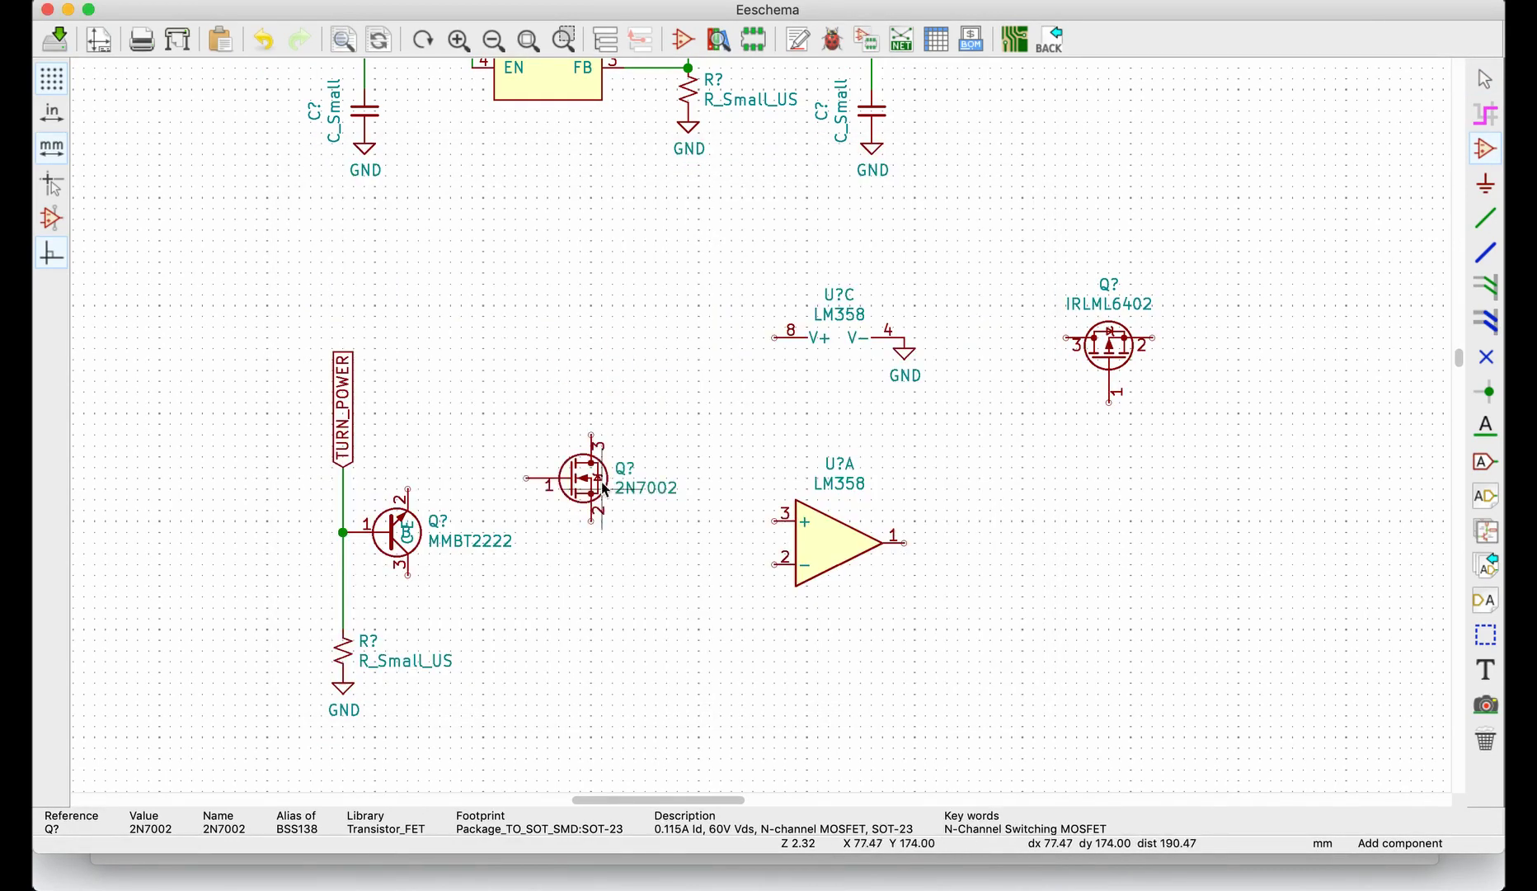
key(ctrl+v)
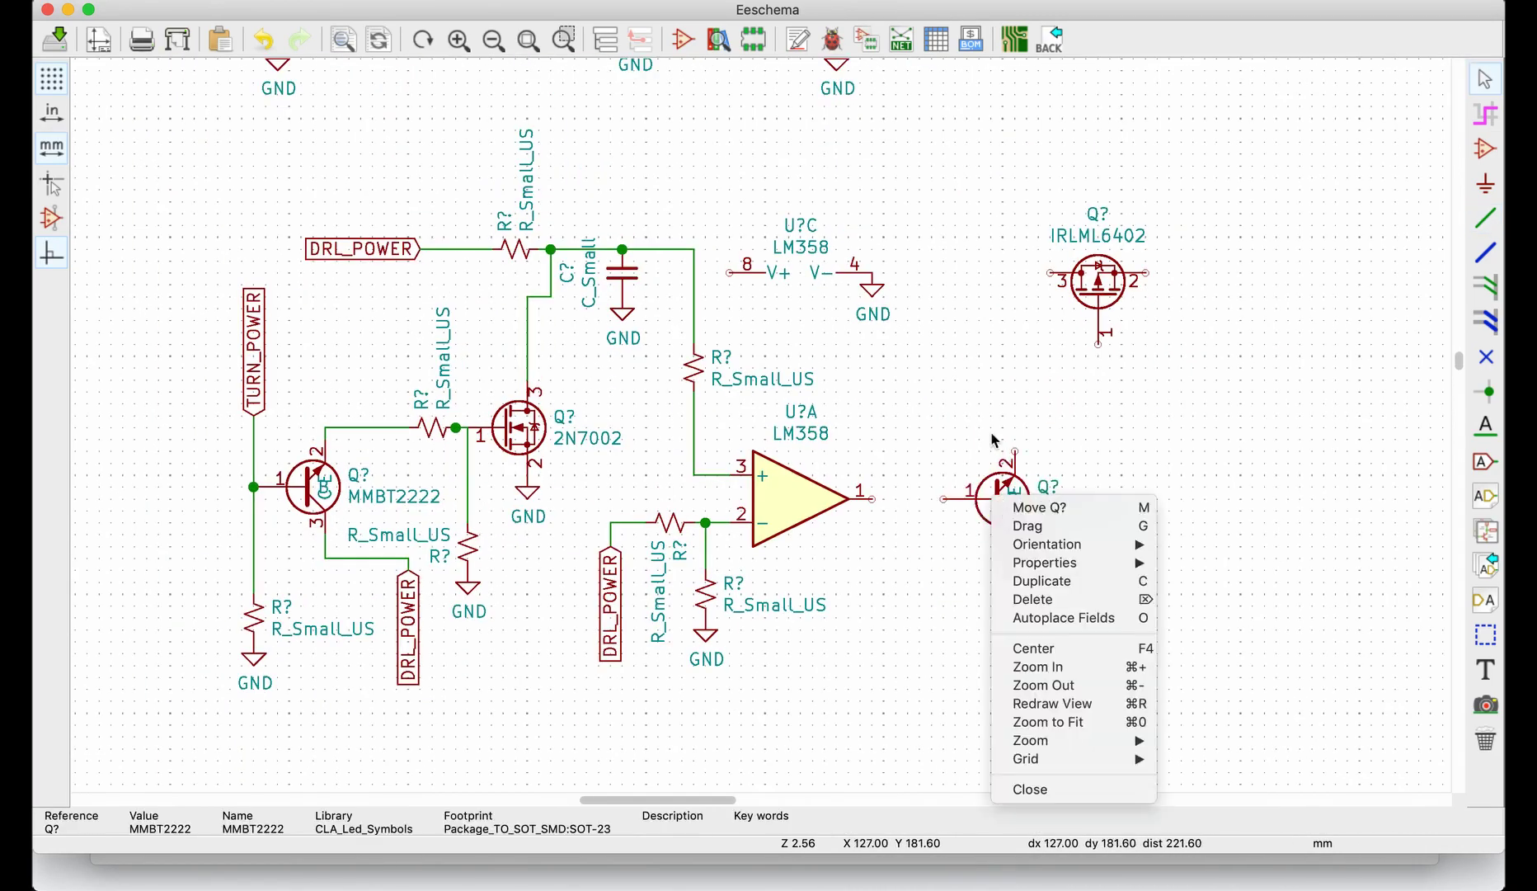
Step: Flip the copied MMBT2222 at the LM358's output so pin 3 faces up, and reorient the IRLML6402 with pin 2 up
mouse_move(1064, 544)
click(1235, 587)
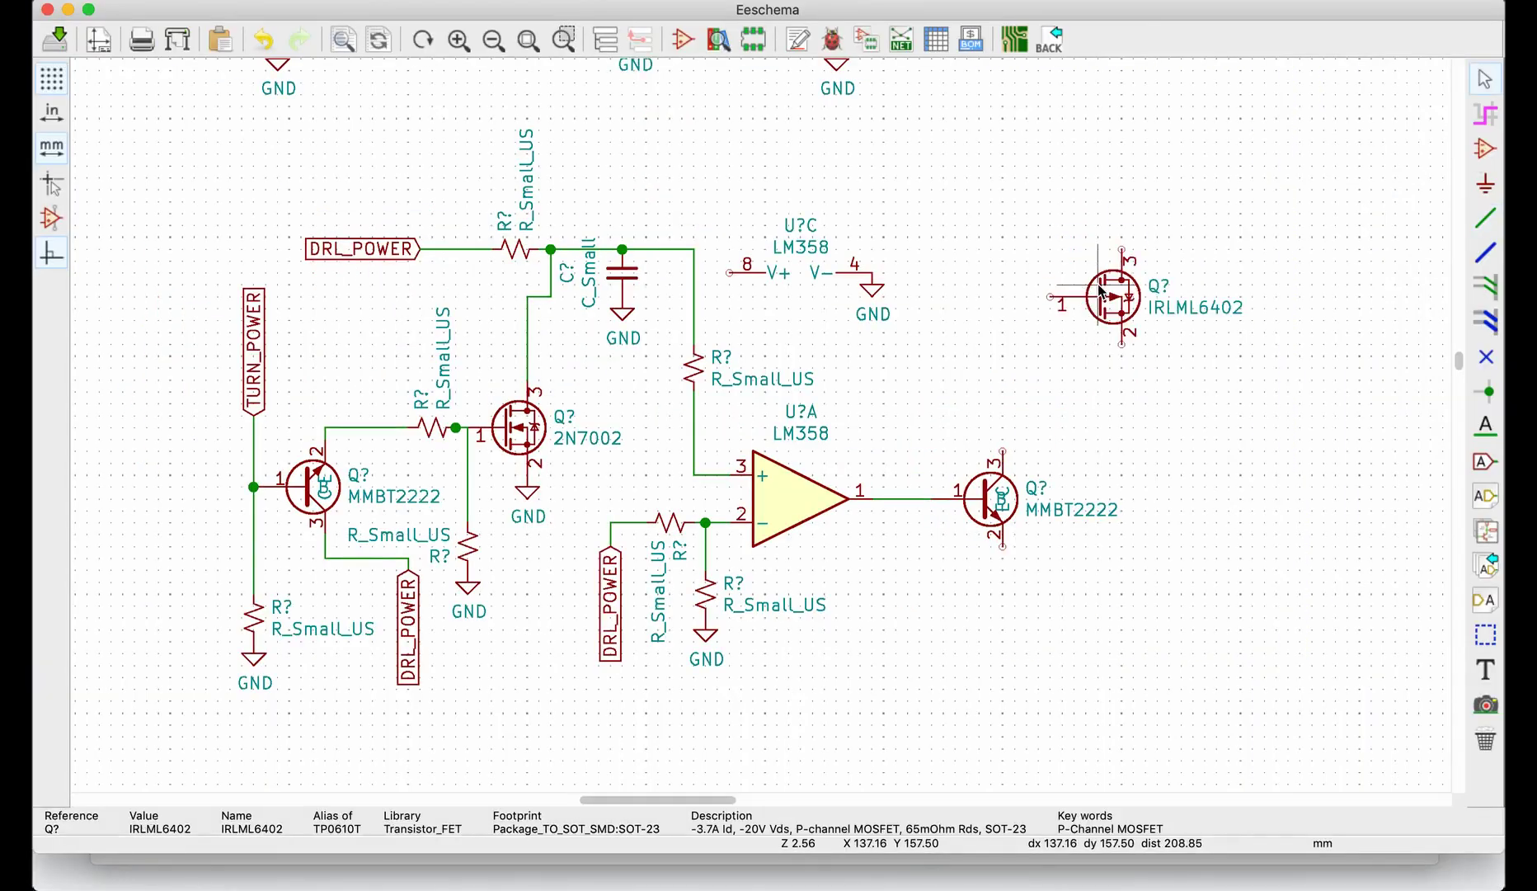
click(1160, 330)
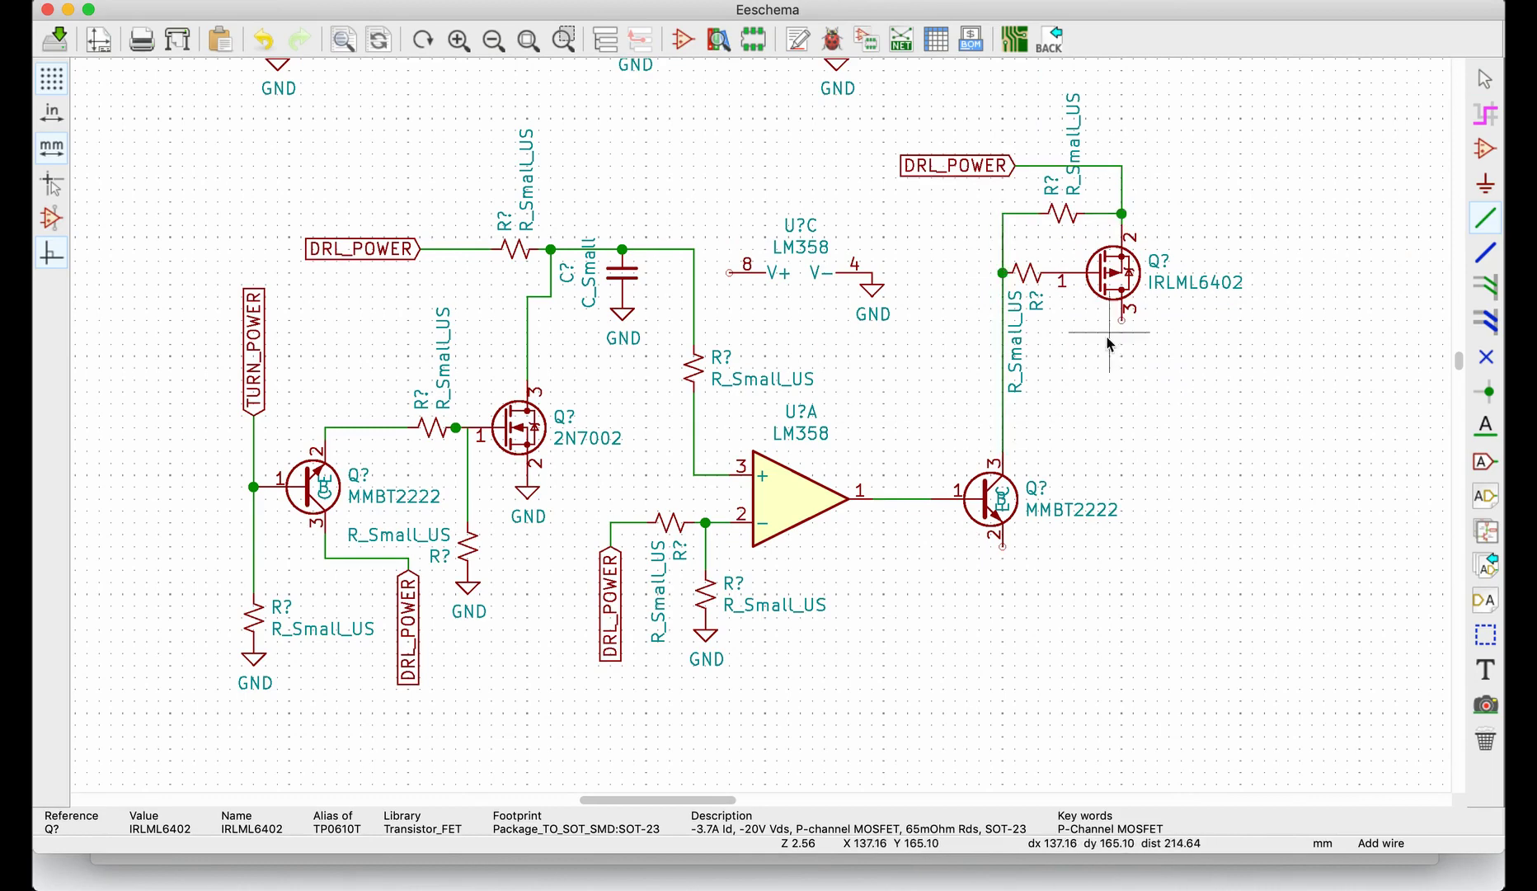
Step: Paste a copy of the LM555 timing circuit beside the IRLML6402 and save the schematic
scroll(1110, 345, down, 5)
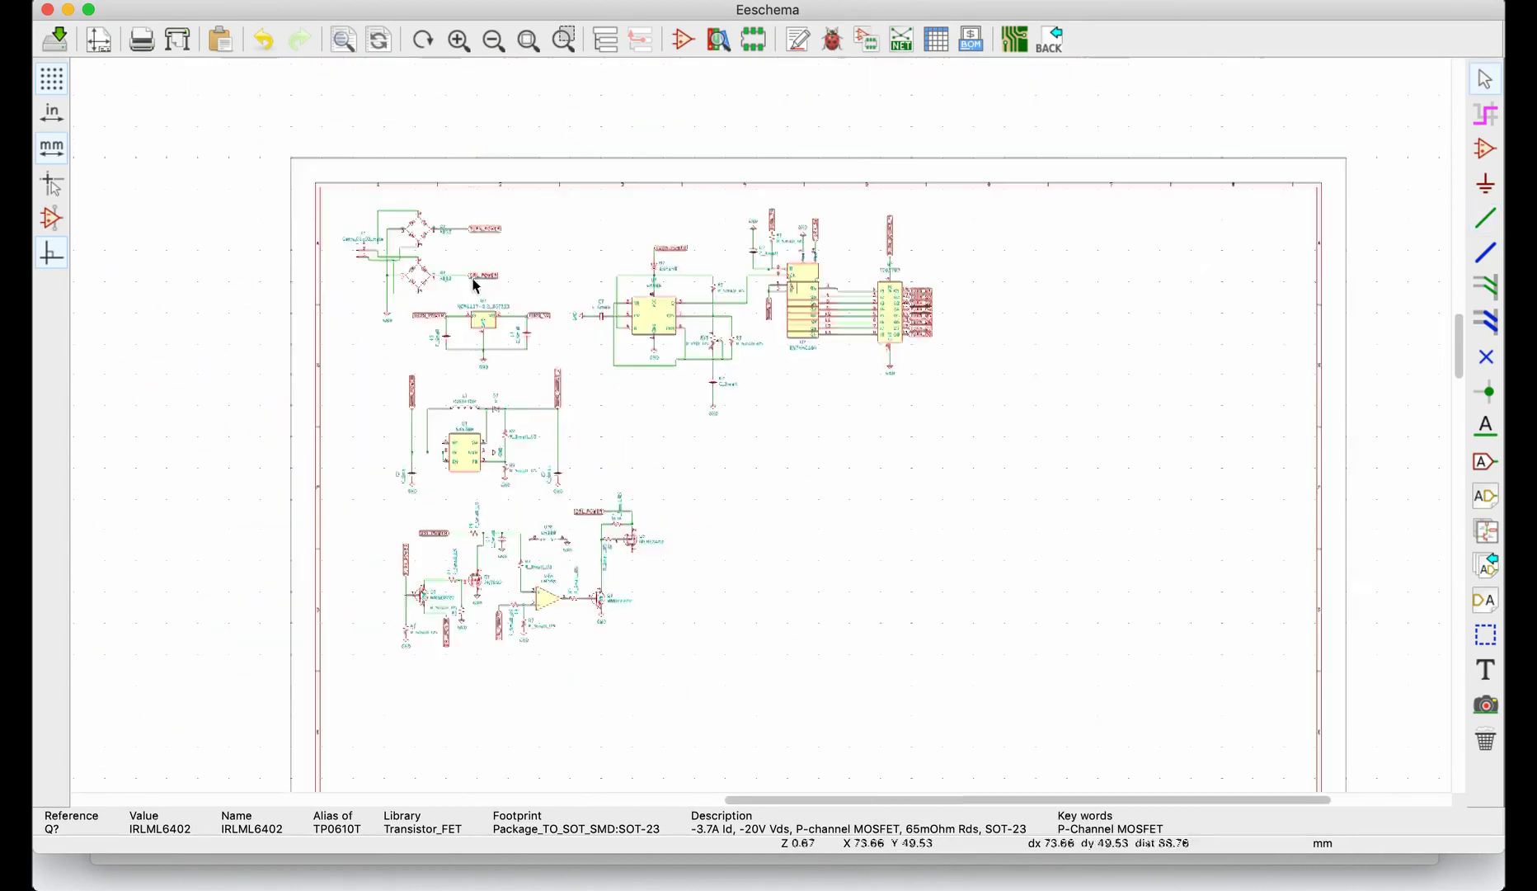
scroll(924, 301, up, 5)
key(ctrl+v)
click(924, 301)
key(ctrl+s)
Step: Place a 2N7002 MOSFET beyond the 1N4148 diode and pull-down resistor on the copied LM555's Q output
scroll(885, 360, down, 5)
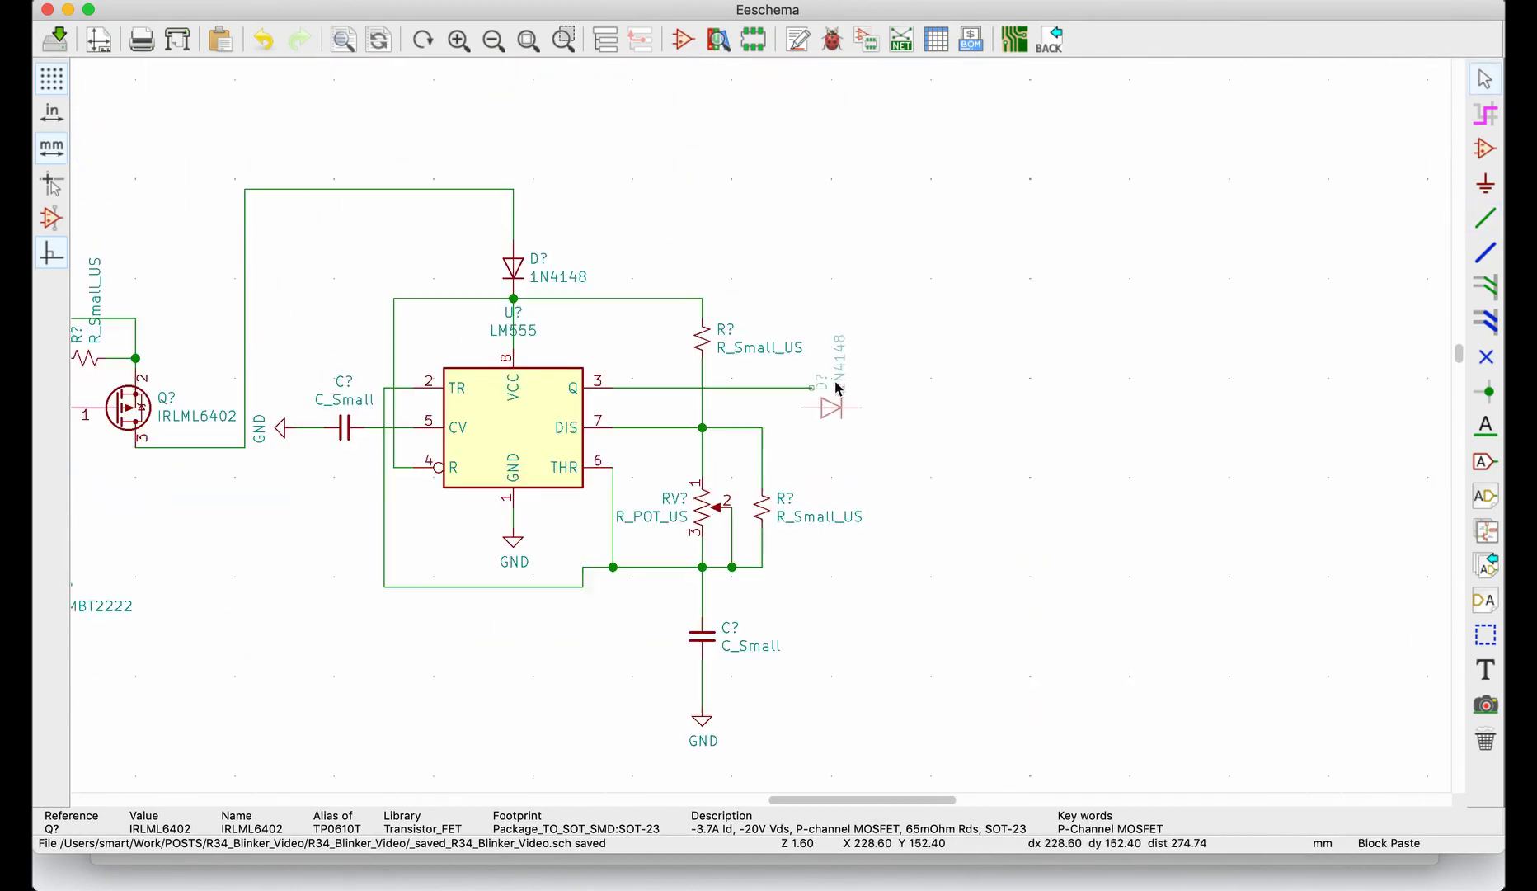
scroll(743, 330, up, 5)
text(amosfet)
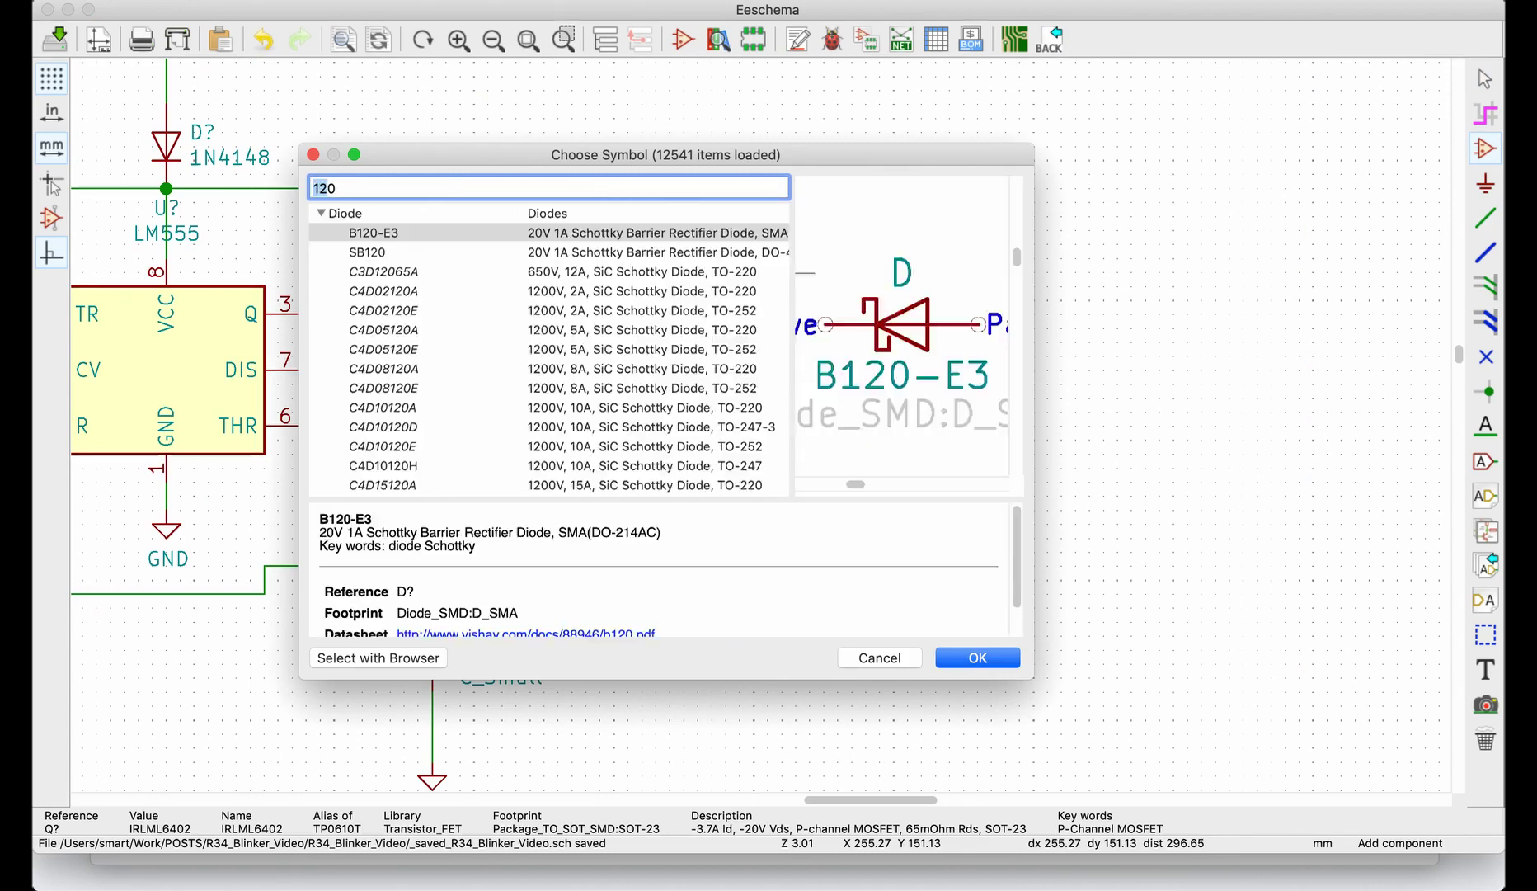
scroll(410, 441, up, 3)
click(380, 268)
key(Return)
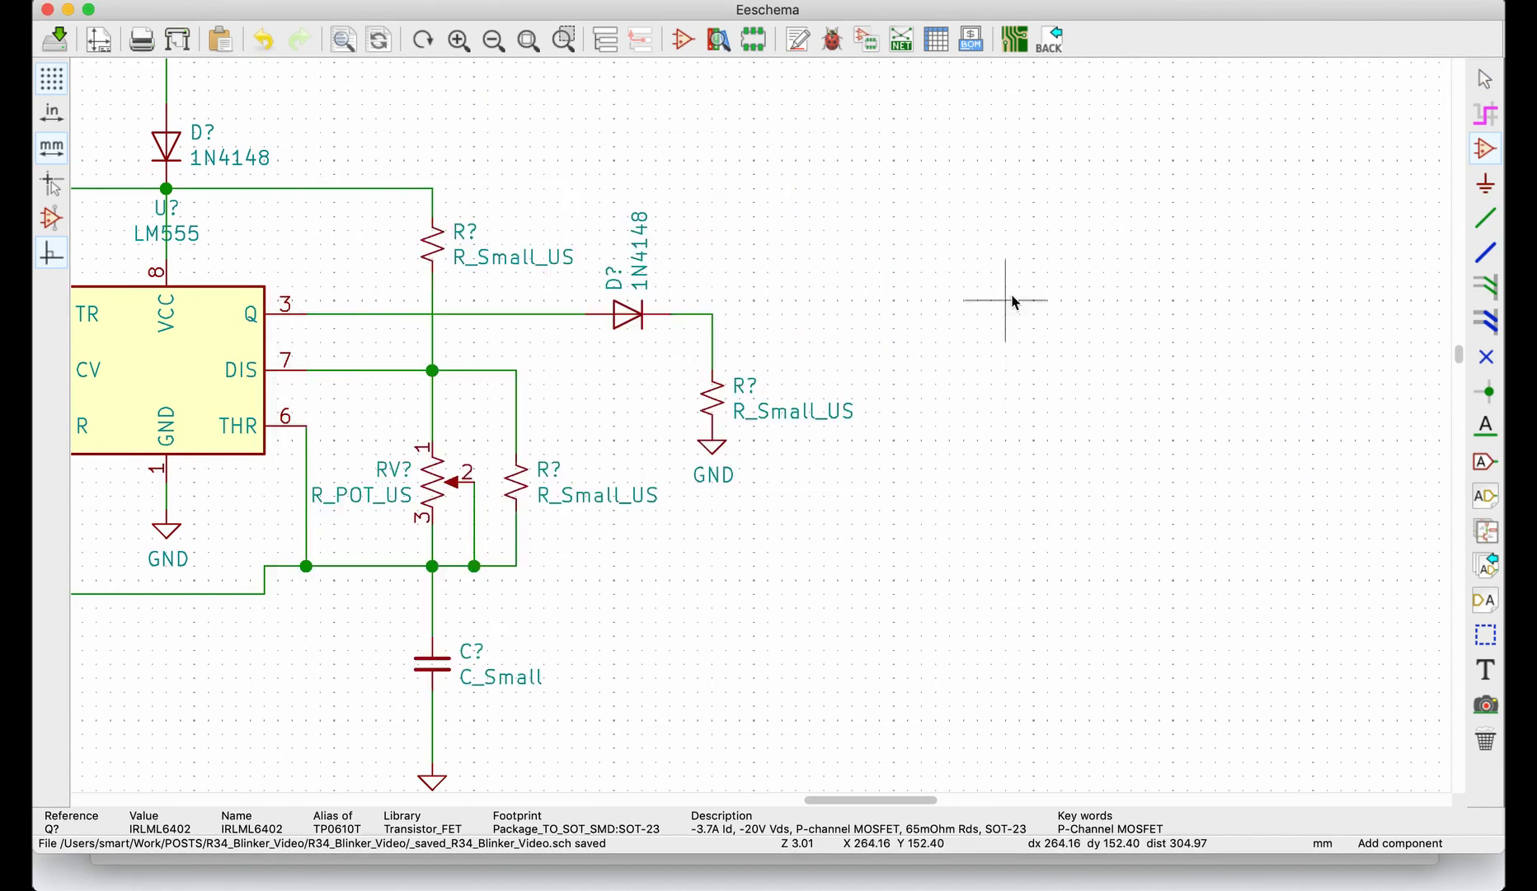
scroll(1072, 313, up, 1)
click(910, 333)
Step: Wire the 2N7002's gate to the diode's output node, ground its source, and label its drain wire WHITE_LEDS
key(w)
click(844, 332)
double_click(703, 333)
click(899, 462)
scroll(908, 412, up, 2)
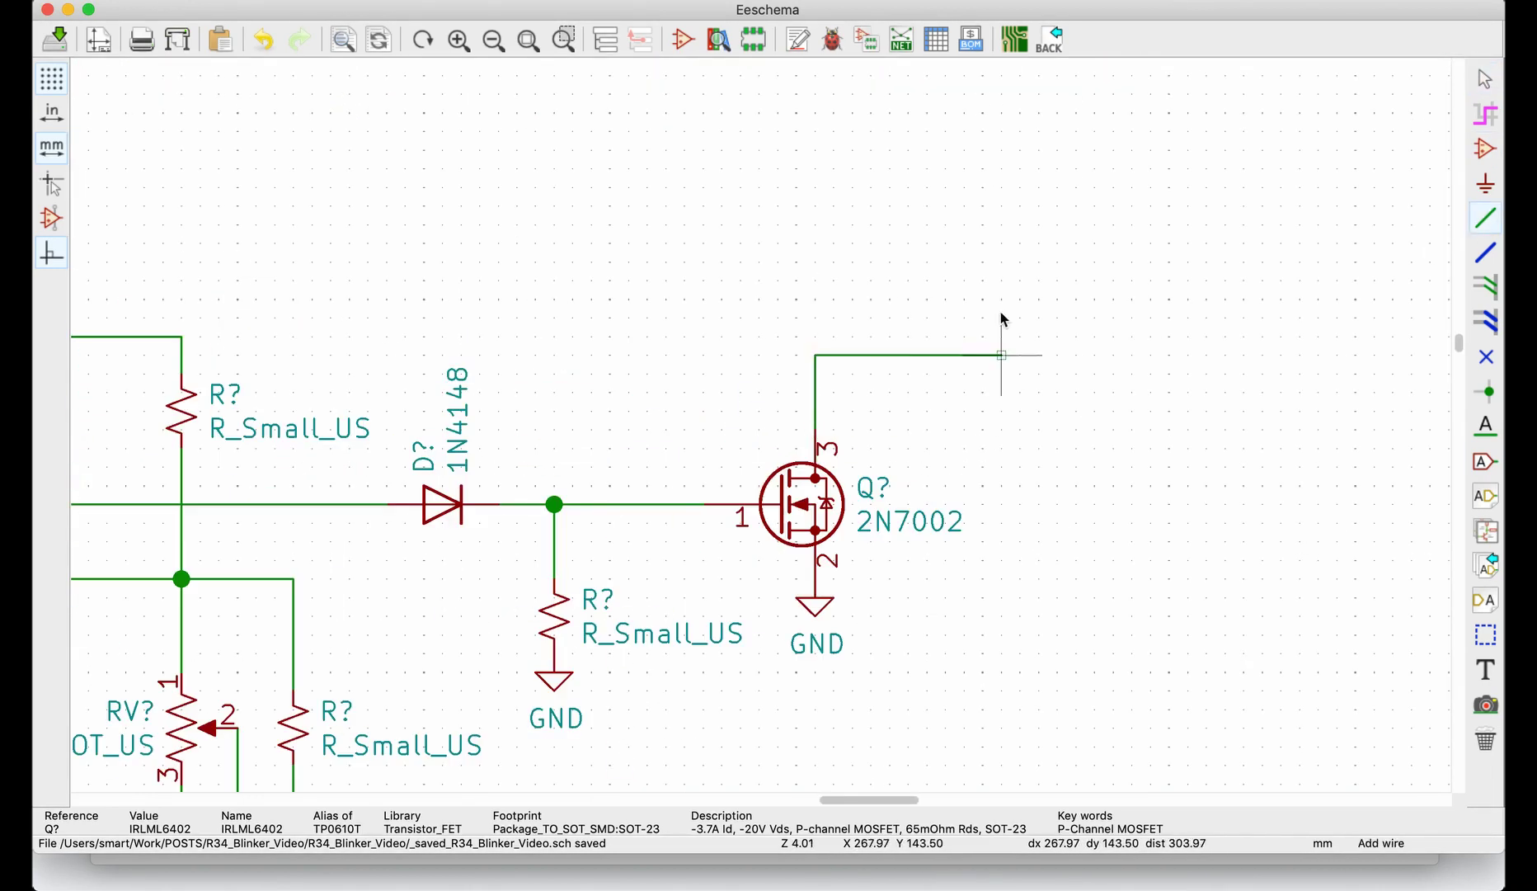
key(ctrl+h)
text(WHITE_LEDS)
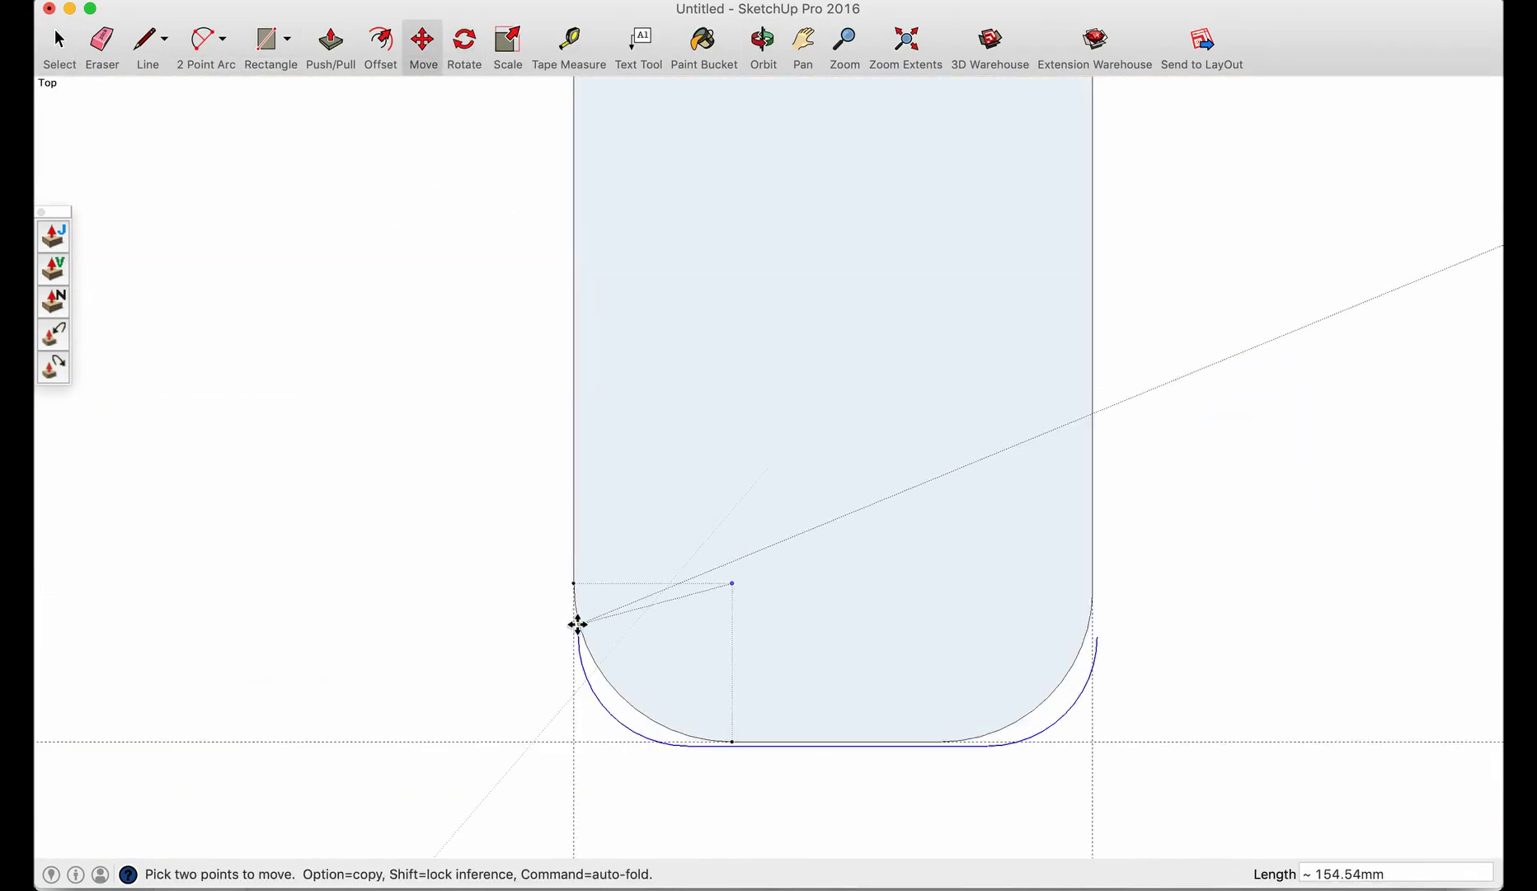
Step: In SketchUp, draw a 3.5 × 2.8 mm rectangle with guides through its centre and 0.2 mm outside its edges
scroll(577, 625, up, 3)
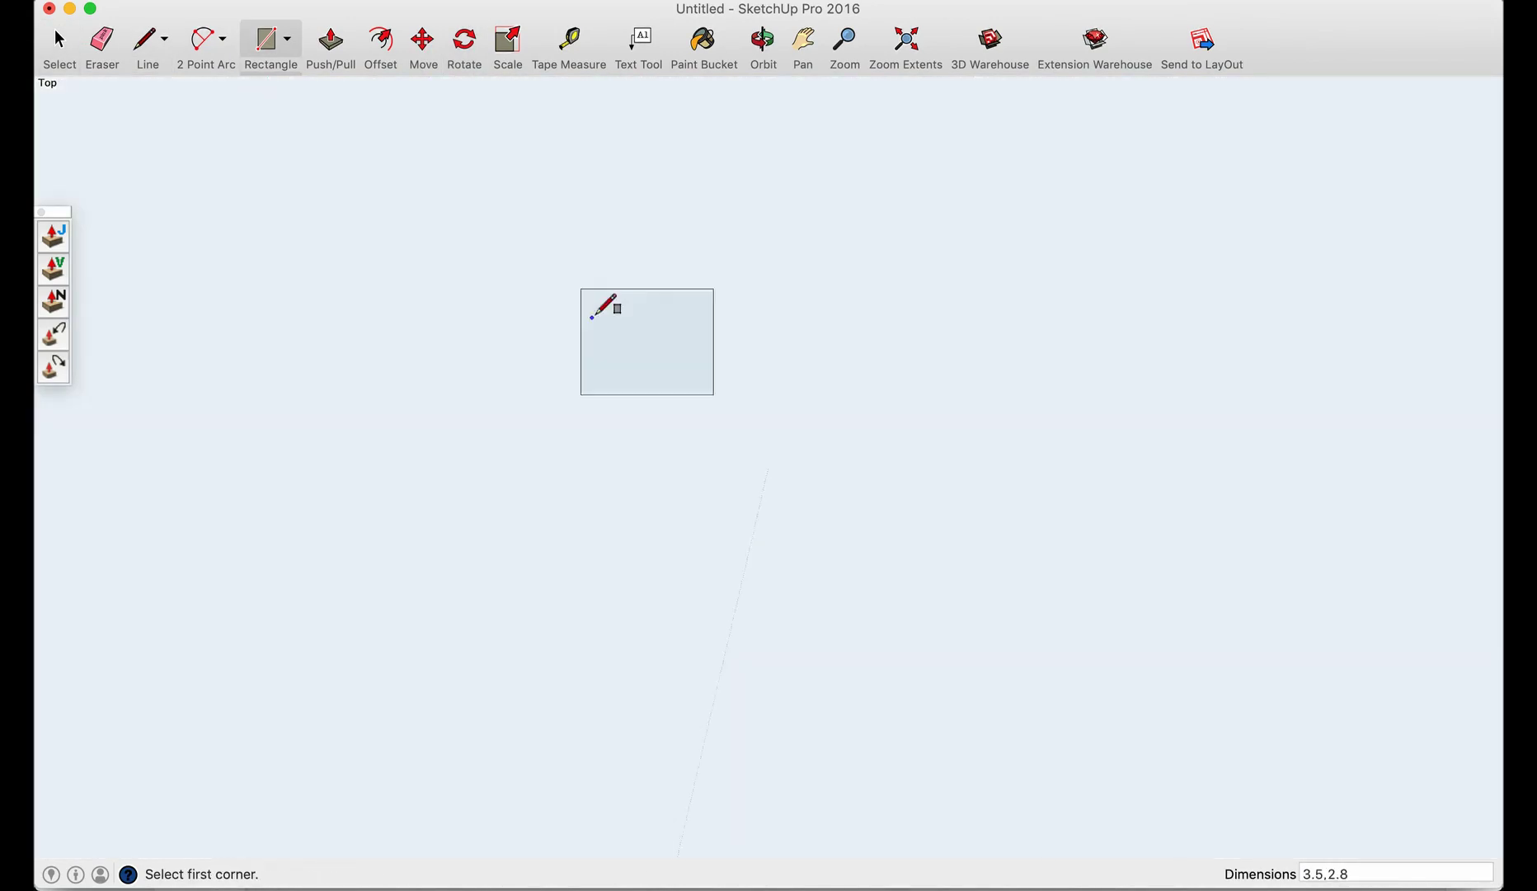
scroll(602, 305, up, 1)
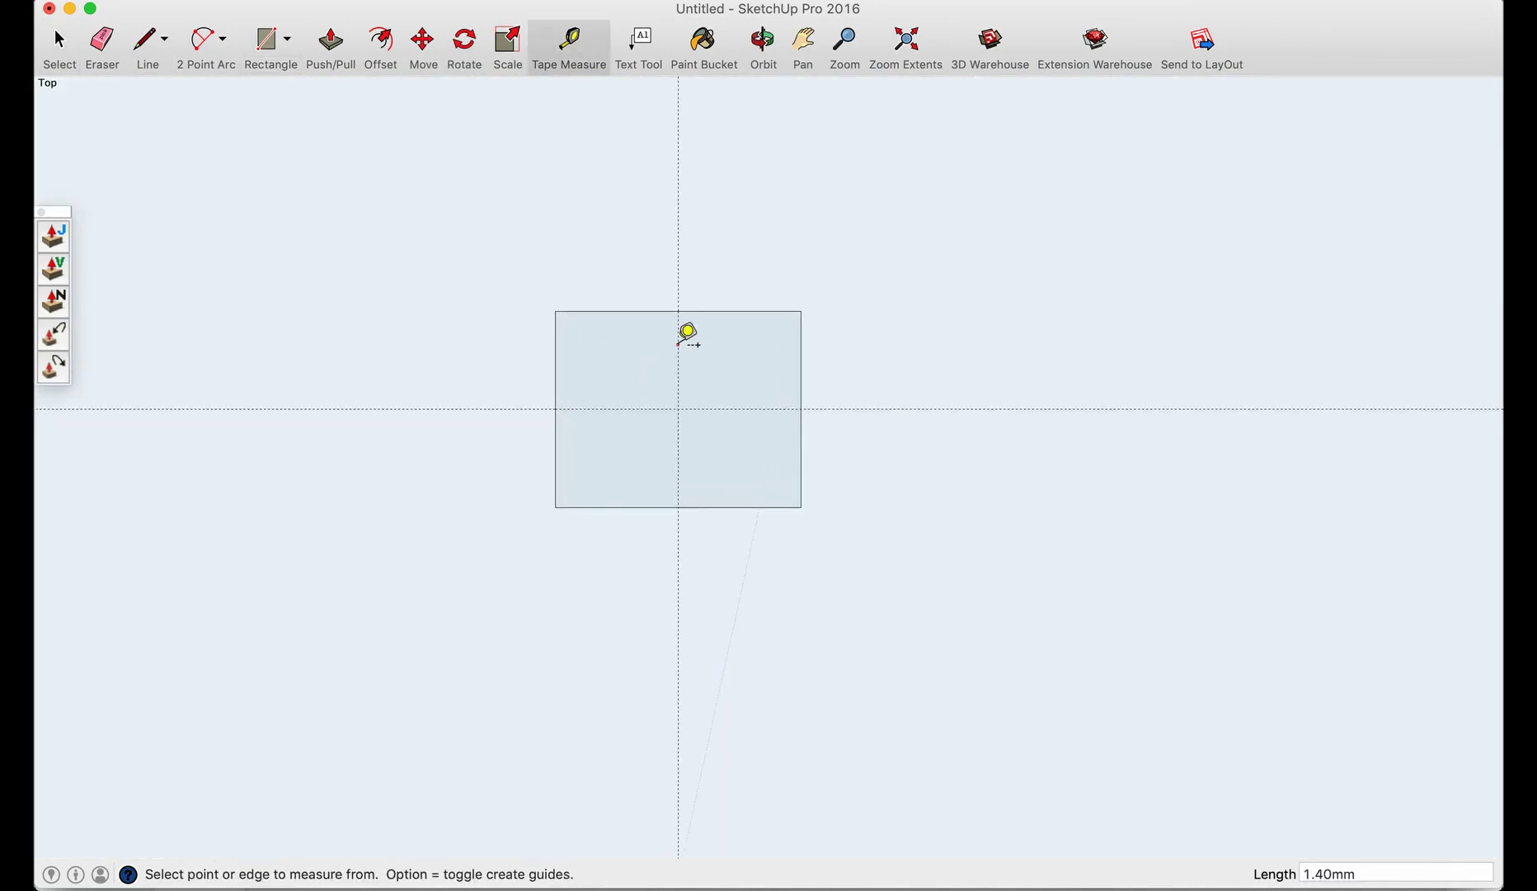
click(609, 297)
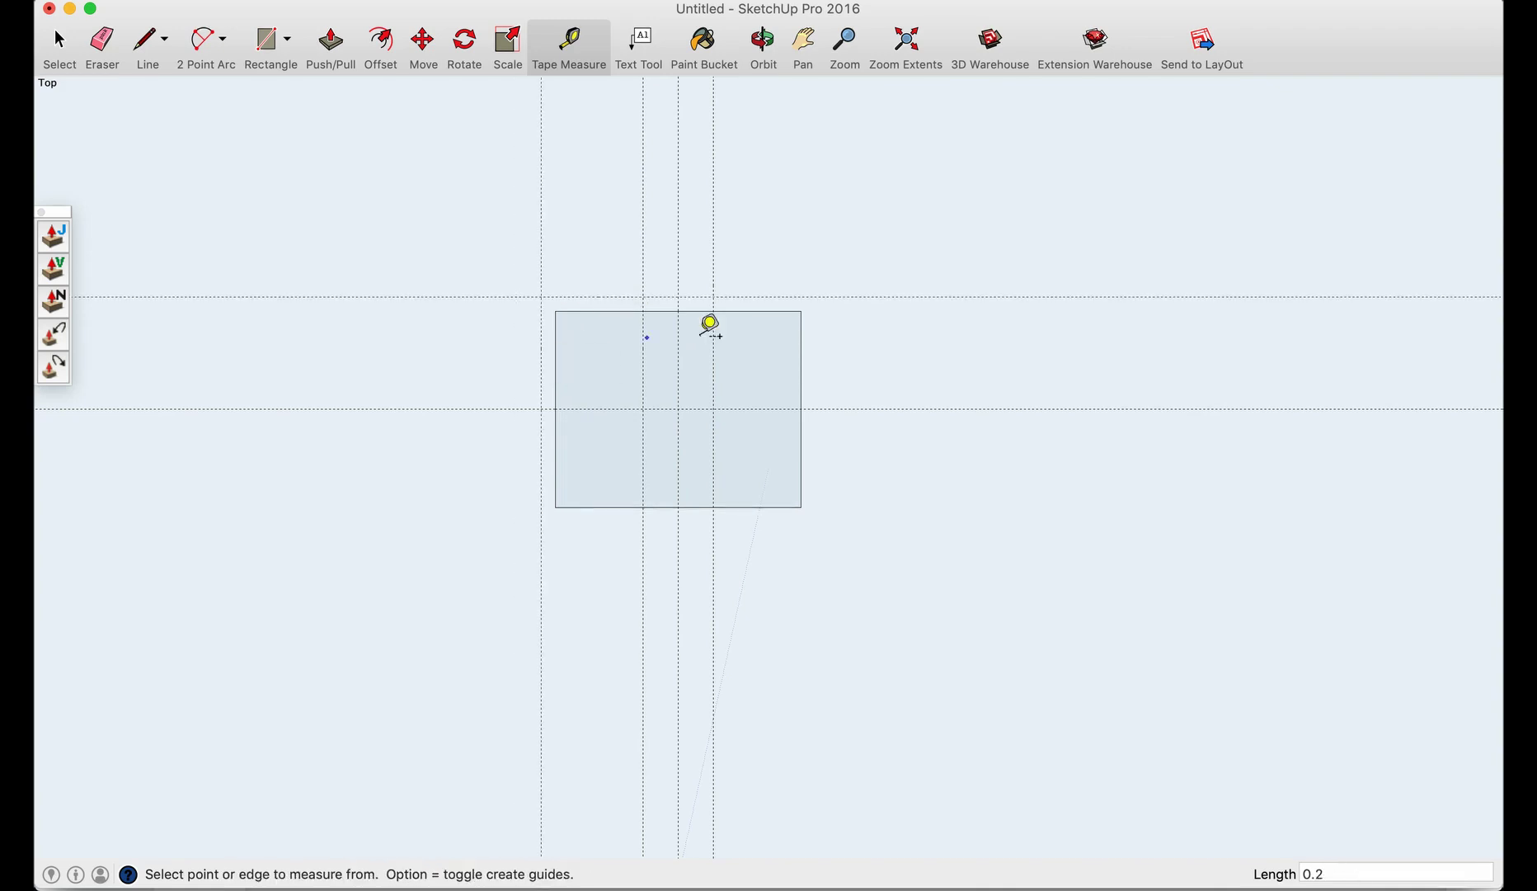
click(782, 518)
Step: Trace a flange outline around the rectangle along the guides, leaving gaps mid-way on the long sides, and extrude the flange 0.2 mm
key(l)
click(643, 311)
click(541, 521)
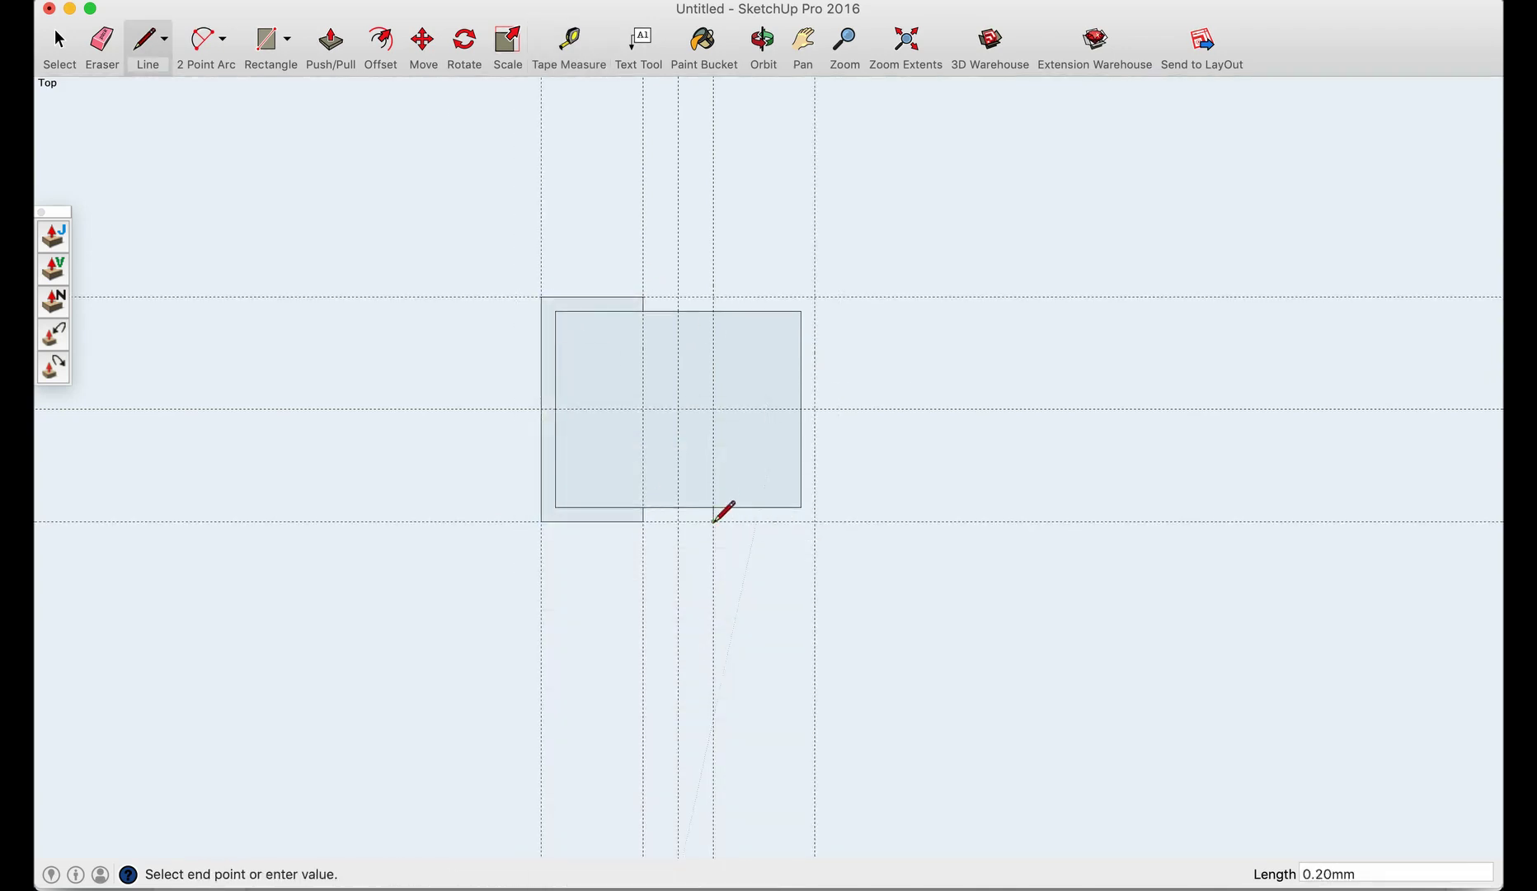
click(815, 521)
click(815, 297)
click(644, 297)
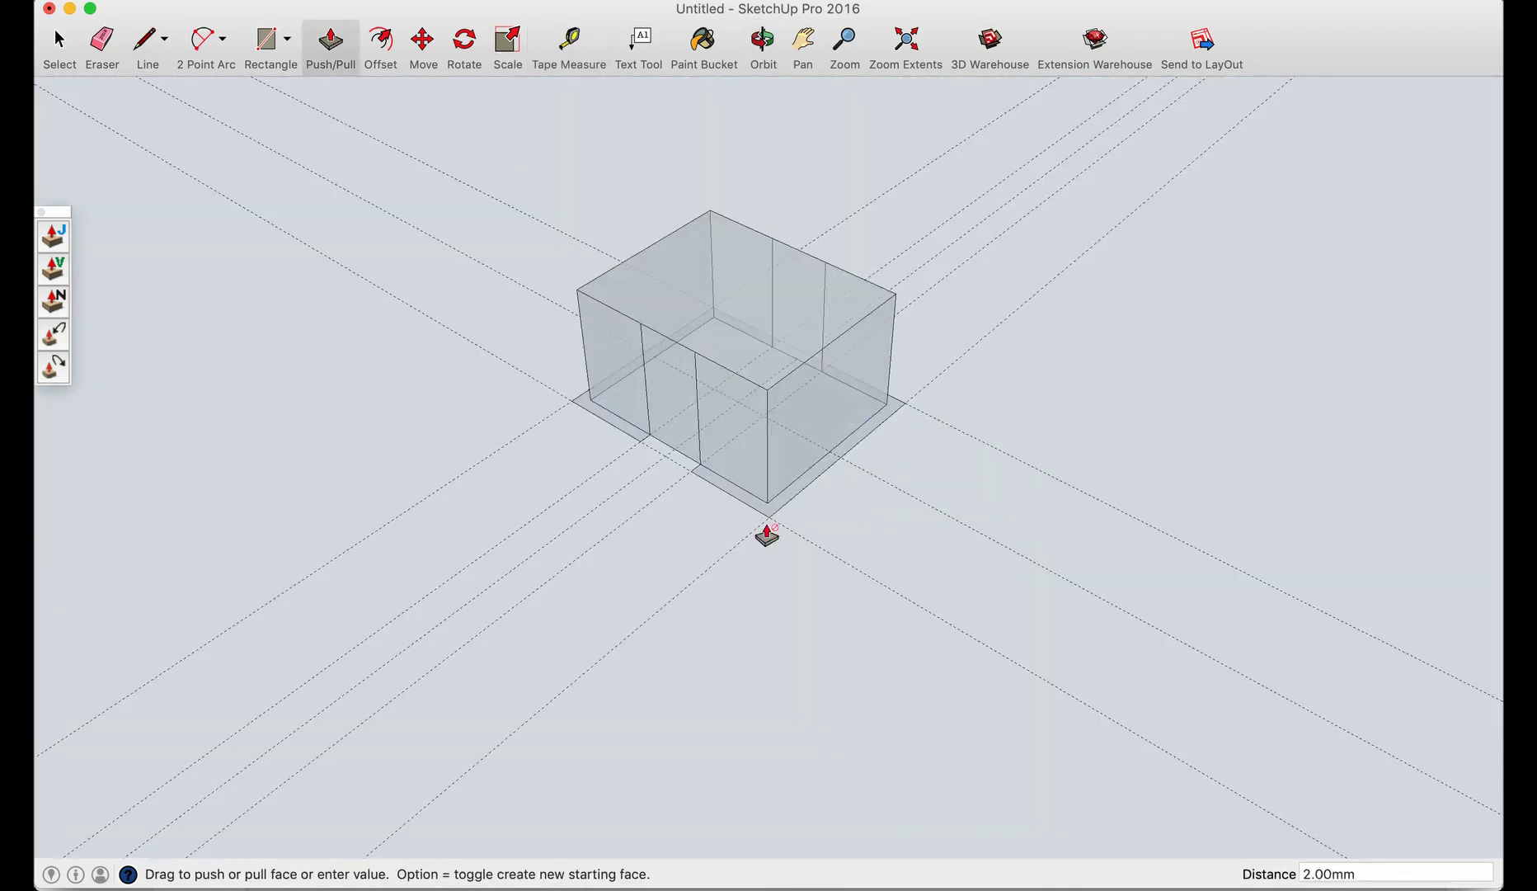
text(0.2)
key(Return)
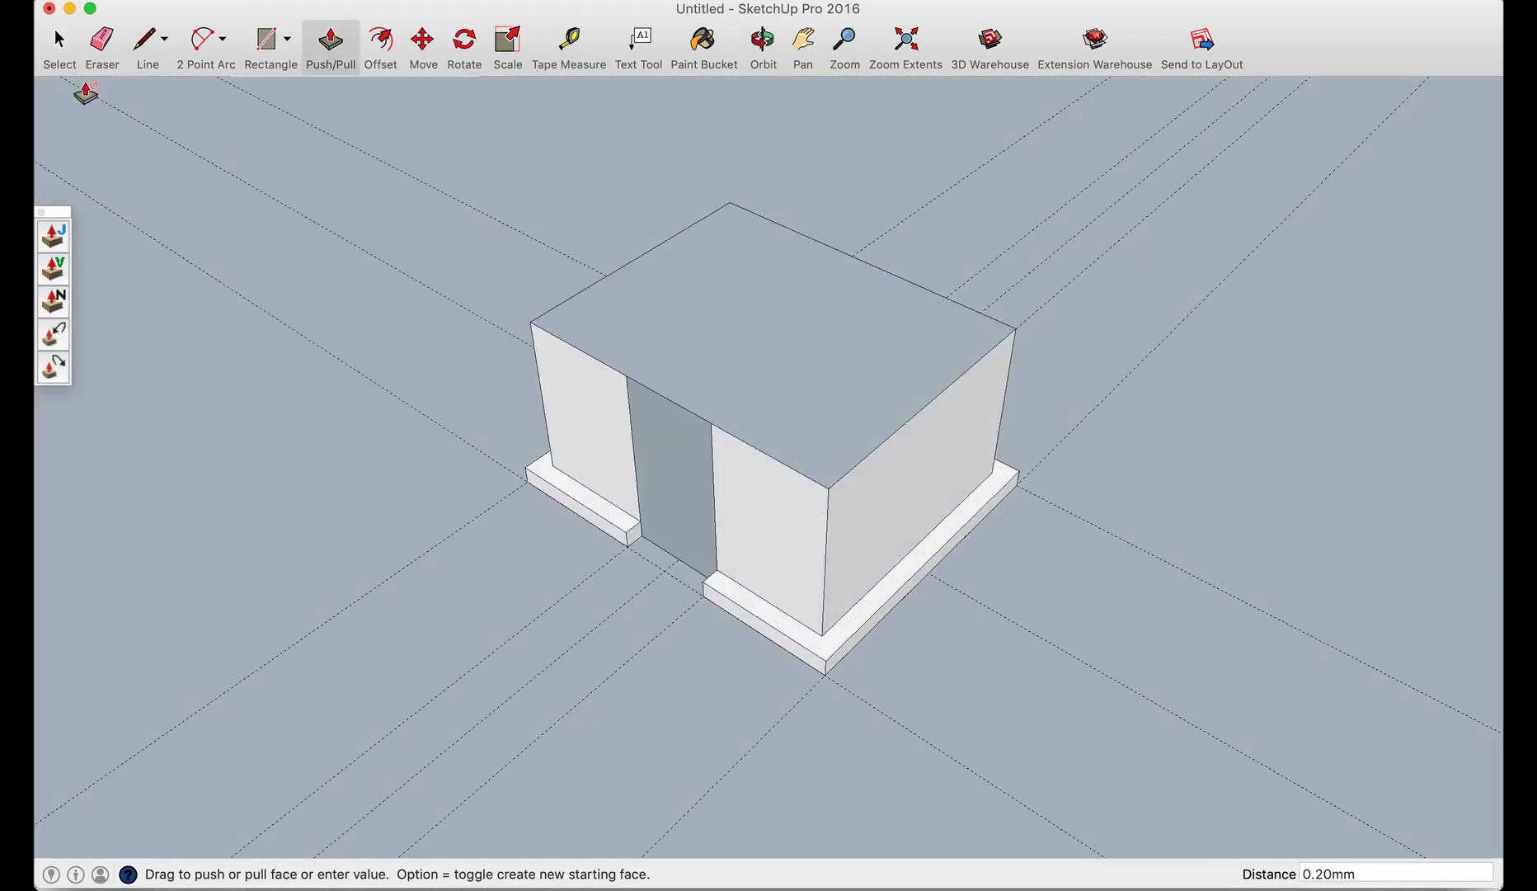
Step: Reverse the back-facing faces on the LED body's top and both middle side sections
key(space)
right_click(697, 319)
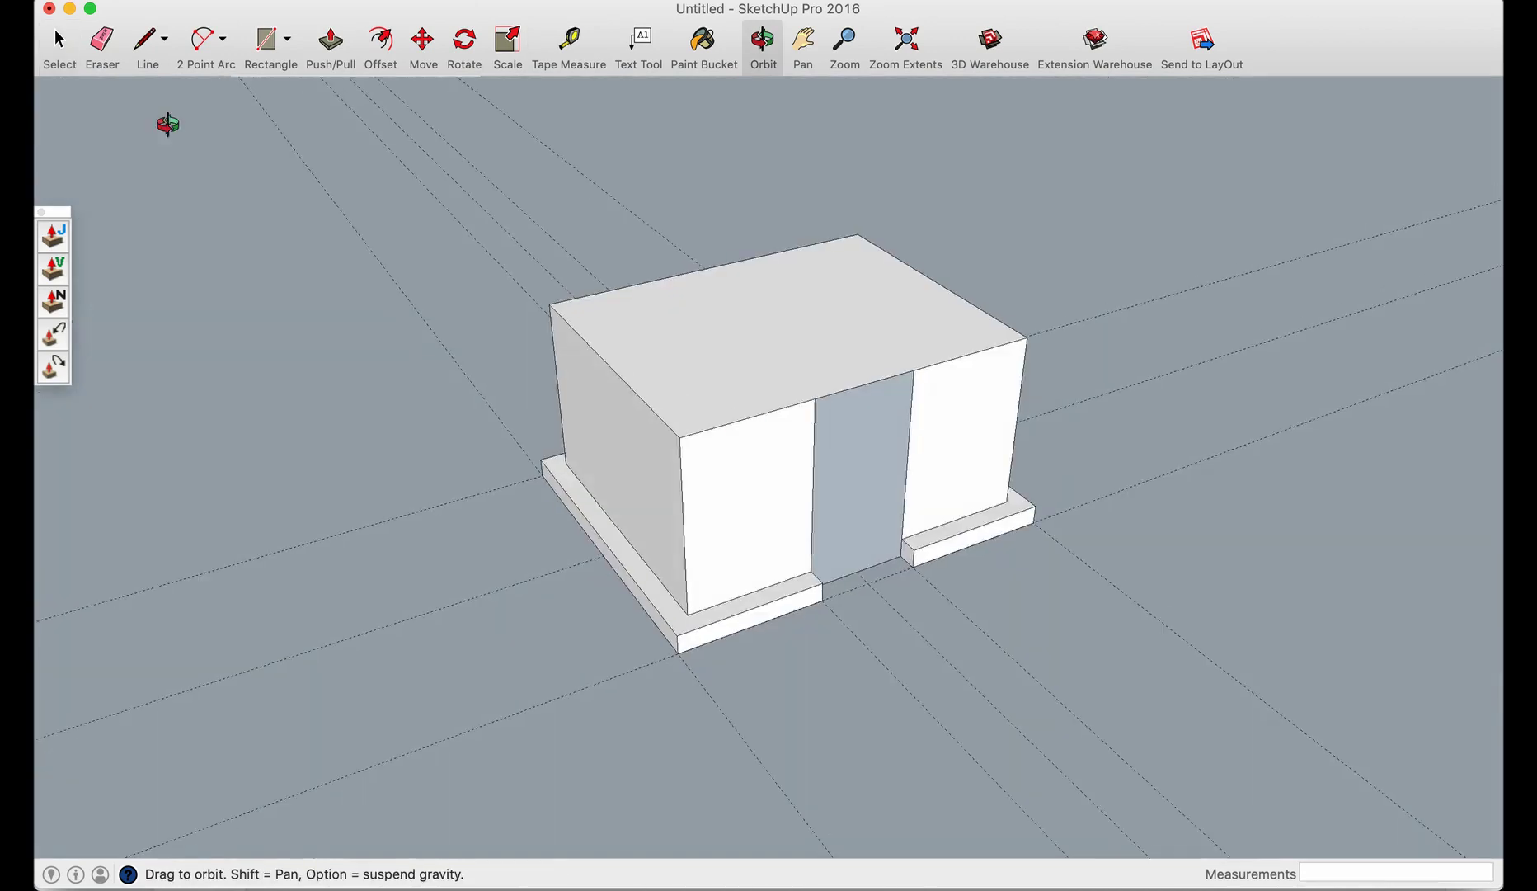
key(space)
click(804, 483)
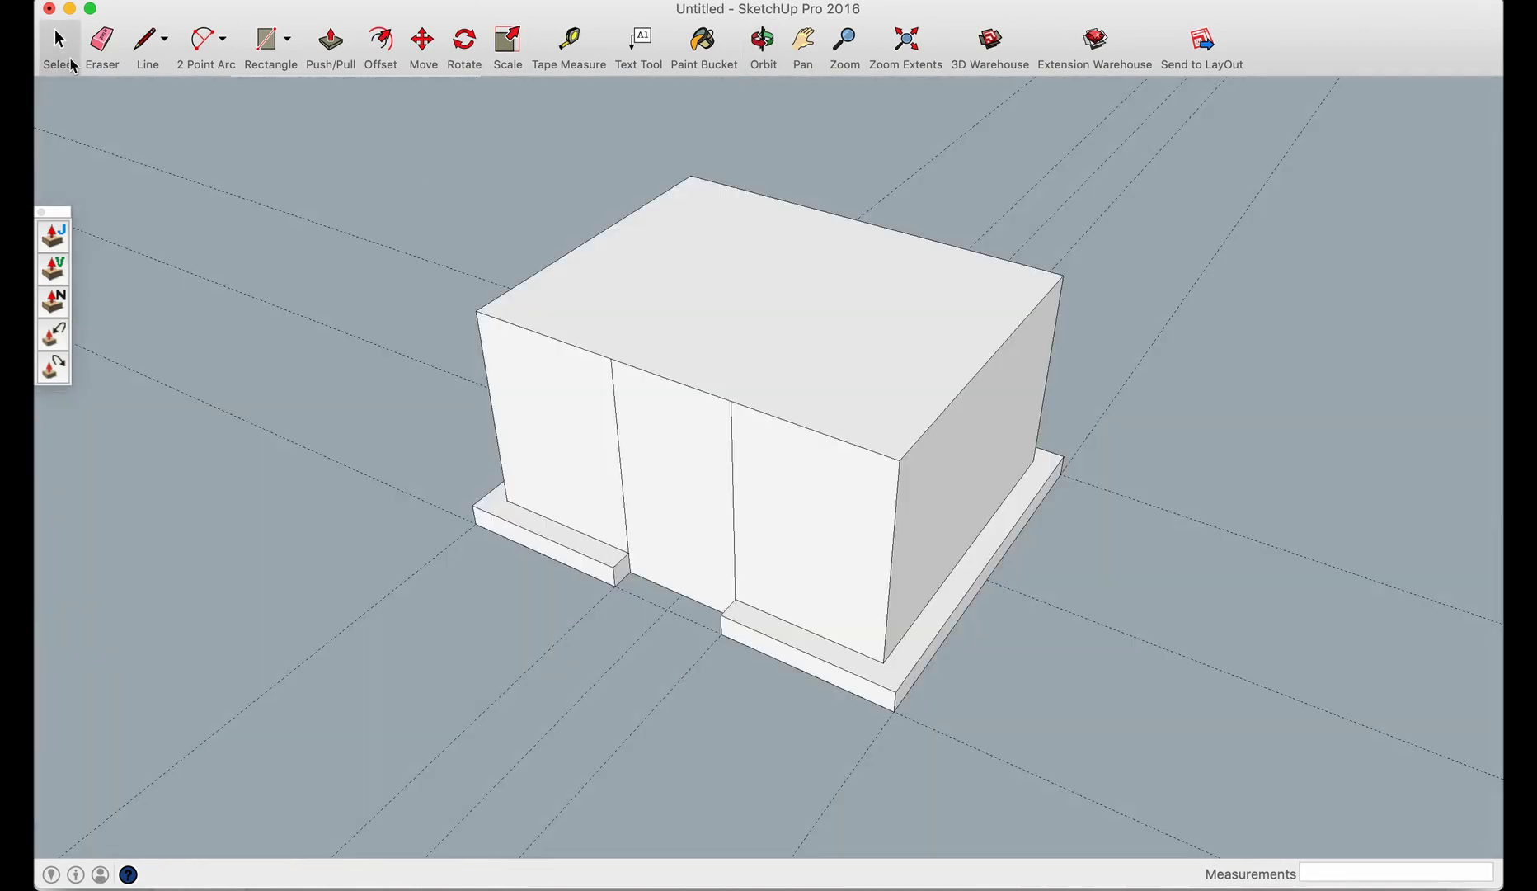
Step: Mark the centre of the LED body's top face with guides and short lines, and select the whole LED
key(t)
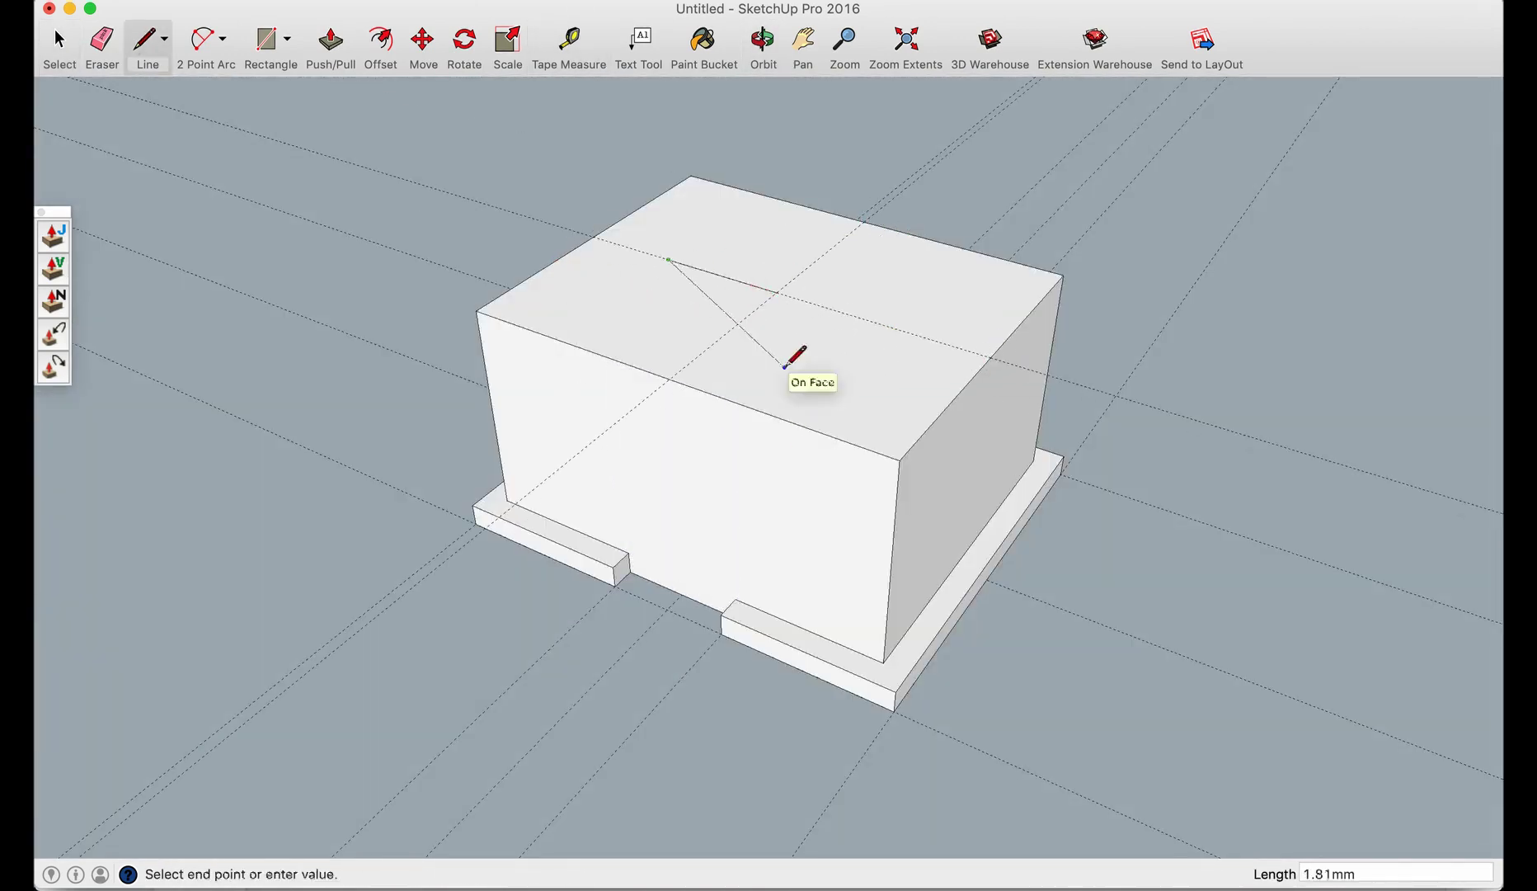
triple_click(677, 274)
key(super+2)
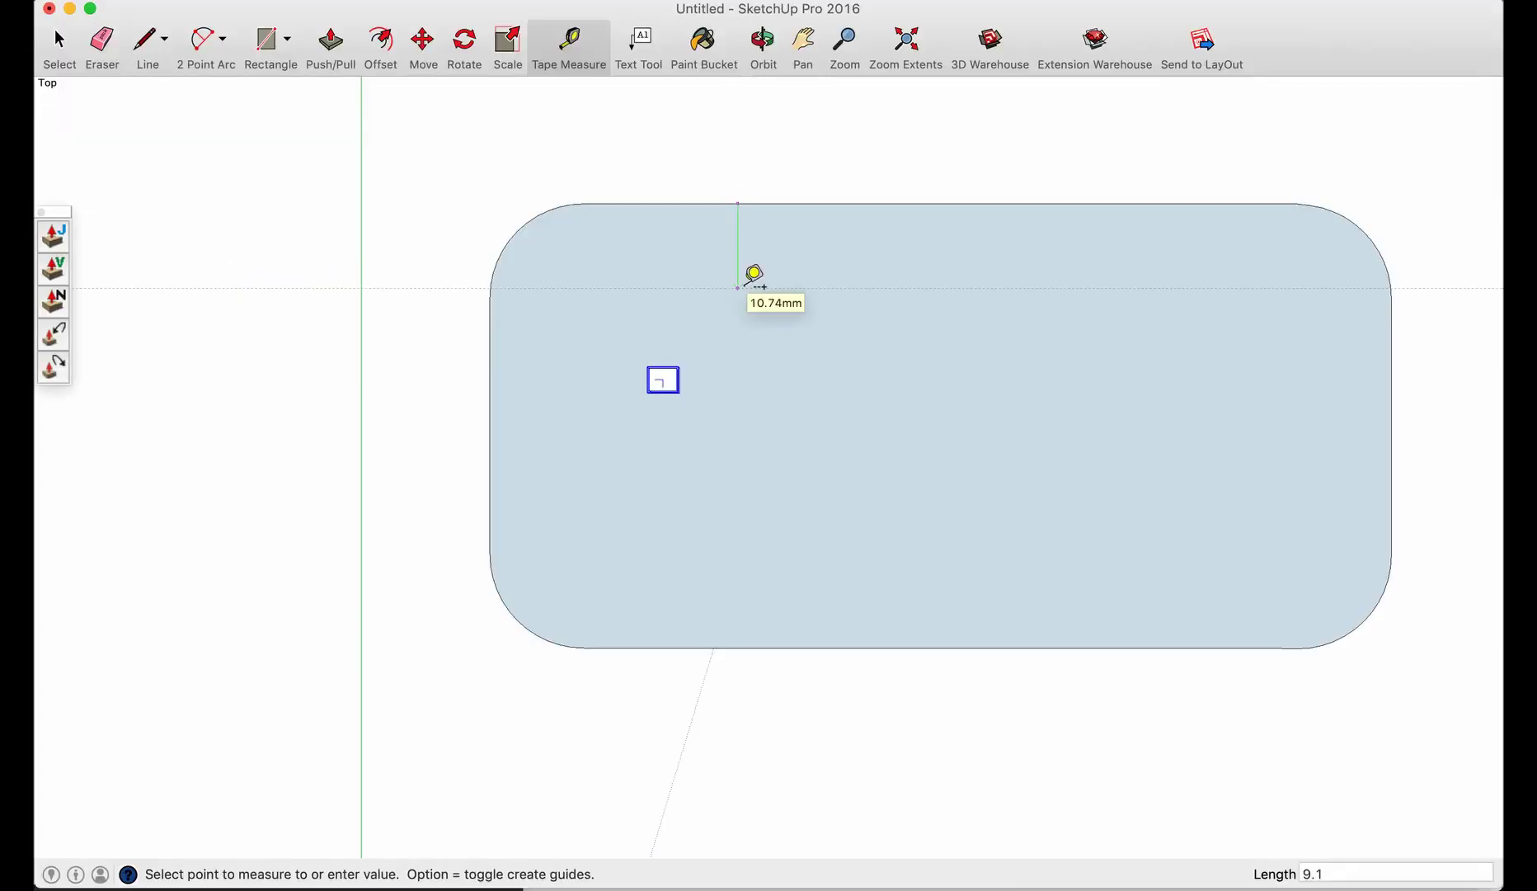
Step: Add horizontal guides at 9.1 mm spacing across the rounded plate, starting from its upper edge
text(9.1)
key(Return)
text(9.1)
key(Return)
shift+middle_drag(502, 363, 394, 368)
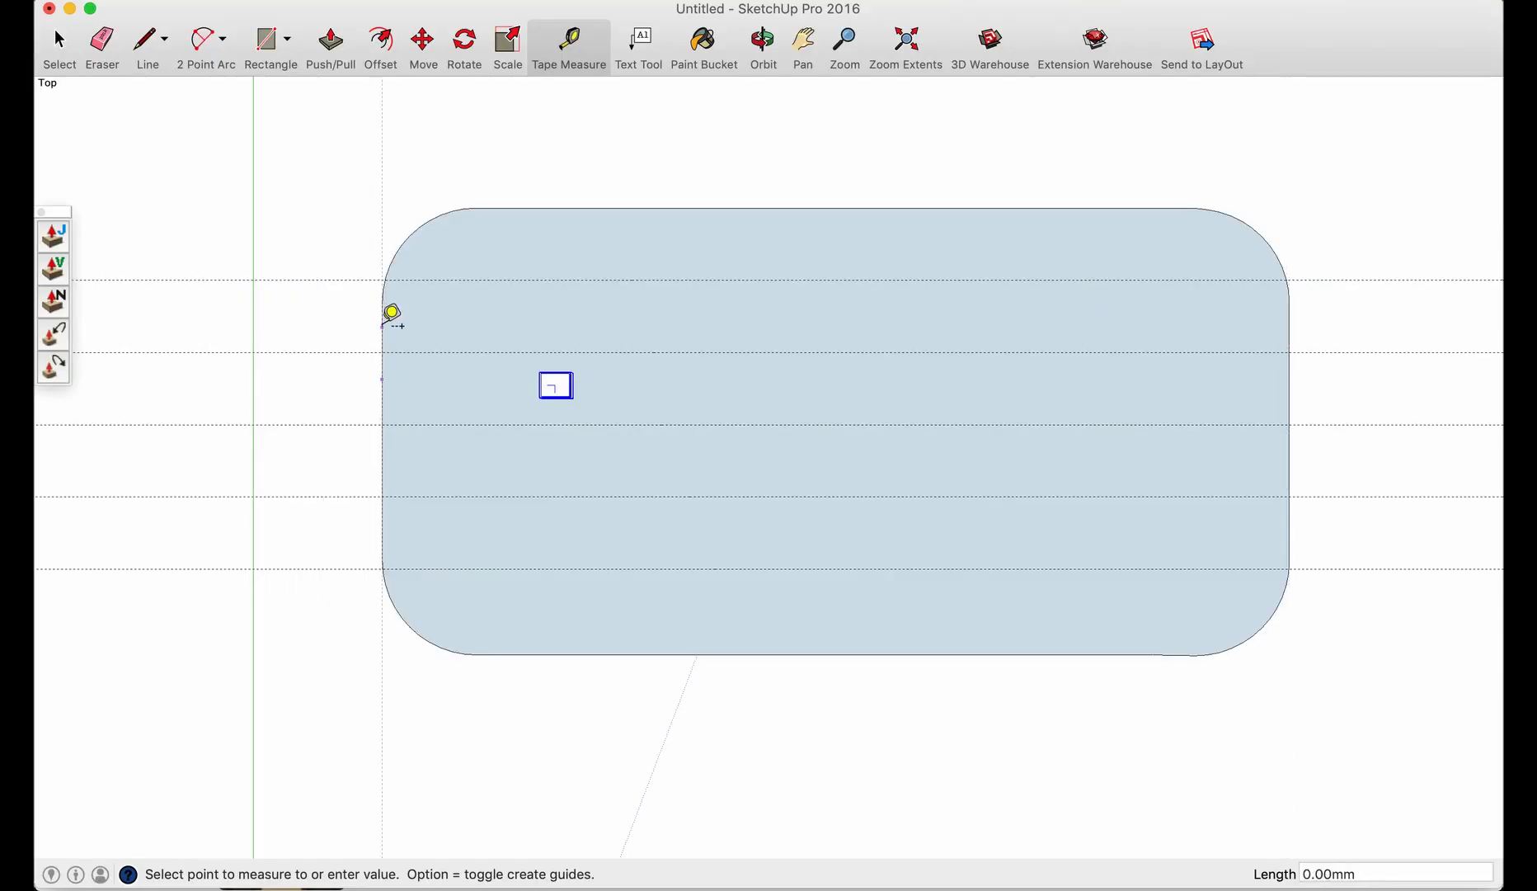
Step: Rotate the LED 90° and move its centre to the intersection of the first row guide and the vertical guide
key(q)
key(m)
click(569, 408)
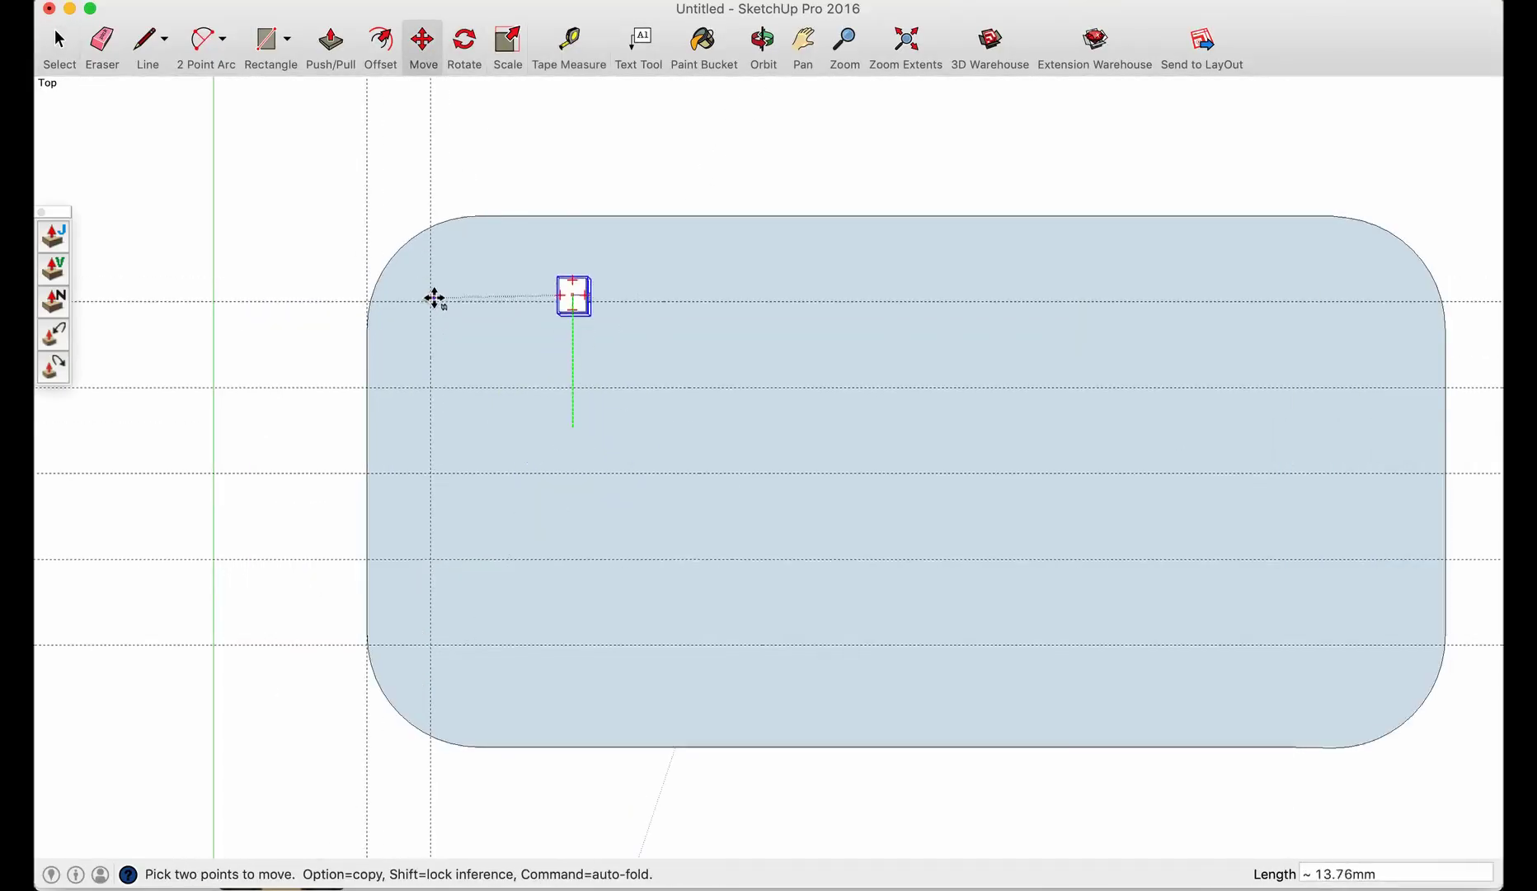
scroll(796, 404, up, 8)
scroll(413, 161, up, 3)
scroll(405, 209, down, 6)
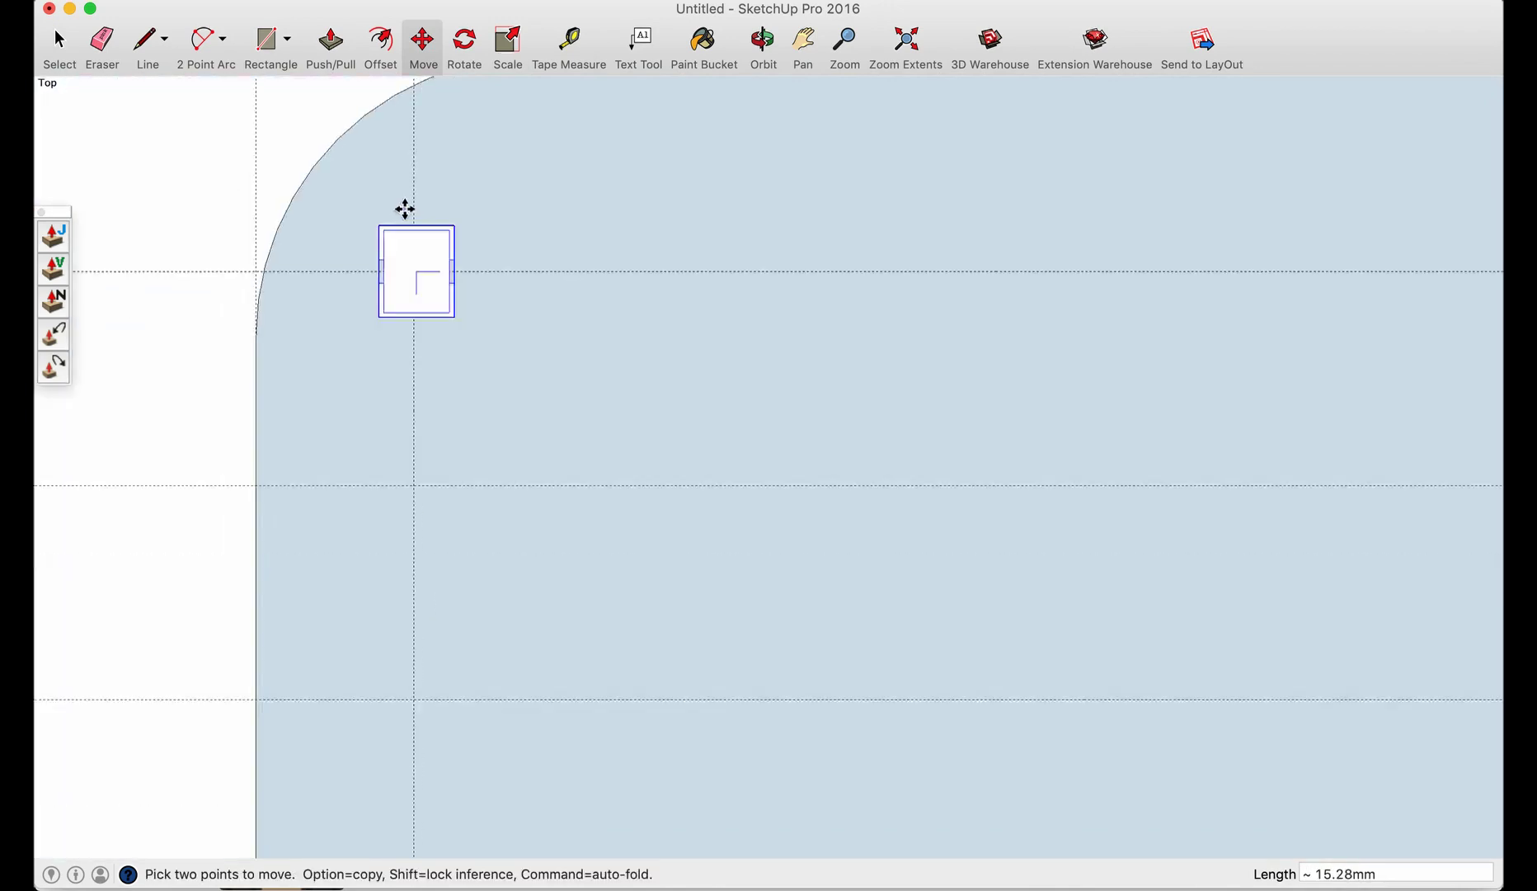
Step: Copy the LED along the first row guide and repeat the copy with x2
key(space)
key(m)
key(m)
click(330, 267)
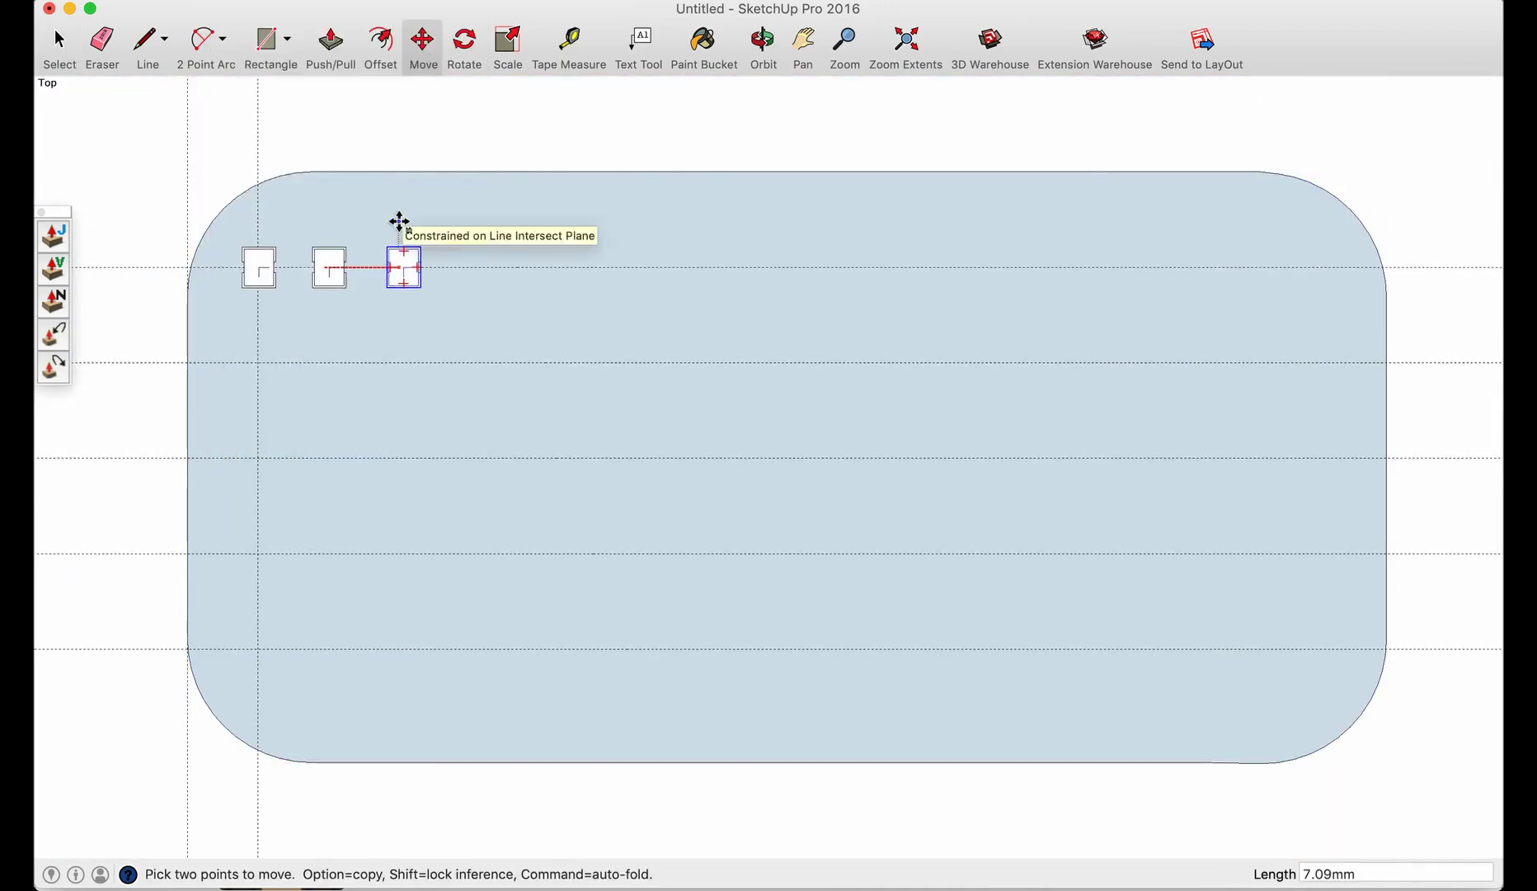
click(402, 264)
text(x2)
key(Return)
Step: Copy the row's LEDs further along the first guide, using the last LED as the alignment point
click(363, 212)
key(m)
click(257, 263)
scroll(561, 330, up, 5)
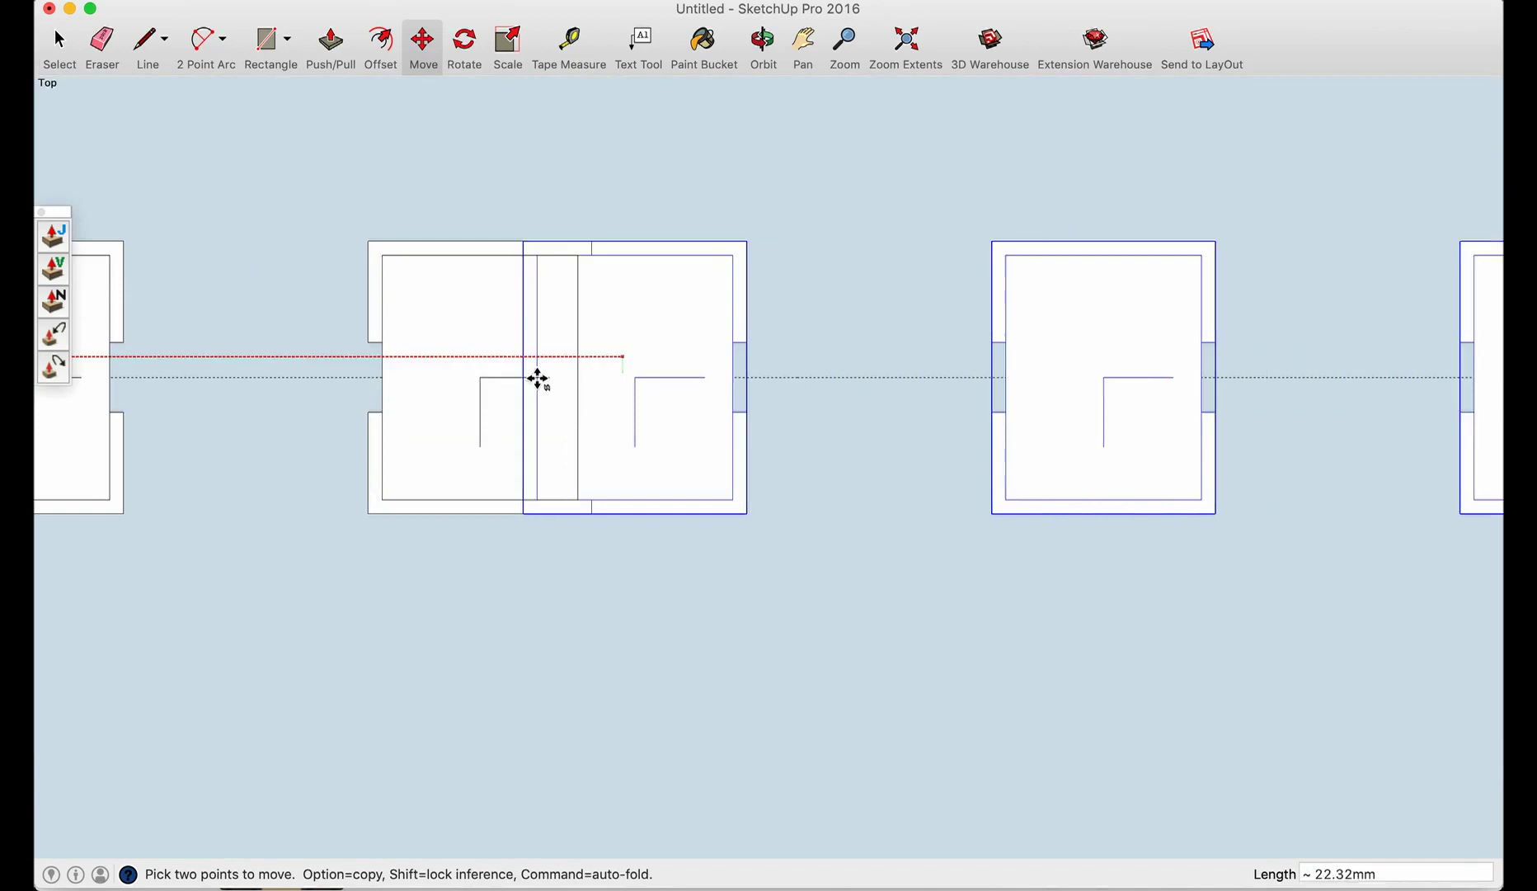
scroll(394, 356, down, 4)
key(space)
Step: Copy the extended set of LEDs along the first guide, matching its first centre mark to the last LED's centre
scroll(727, 388, up, 5)
scroll(578, 329, down, 5)
click(247, 0)
click(254, 89)
key(m)
scroll(816, 422, up, 5)
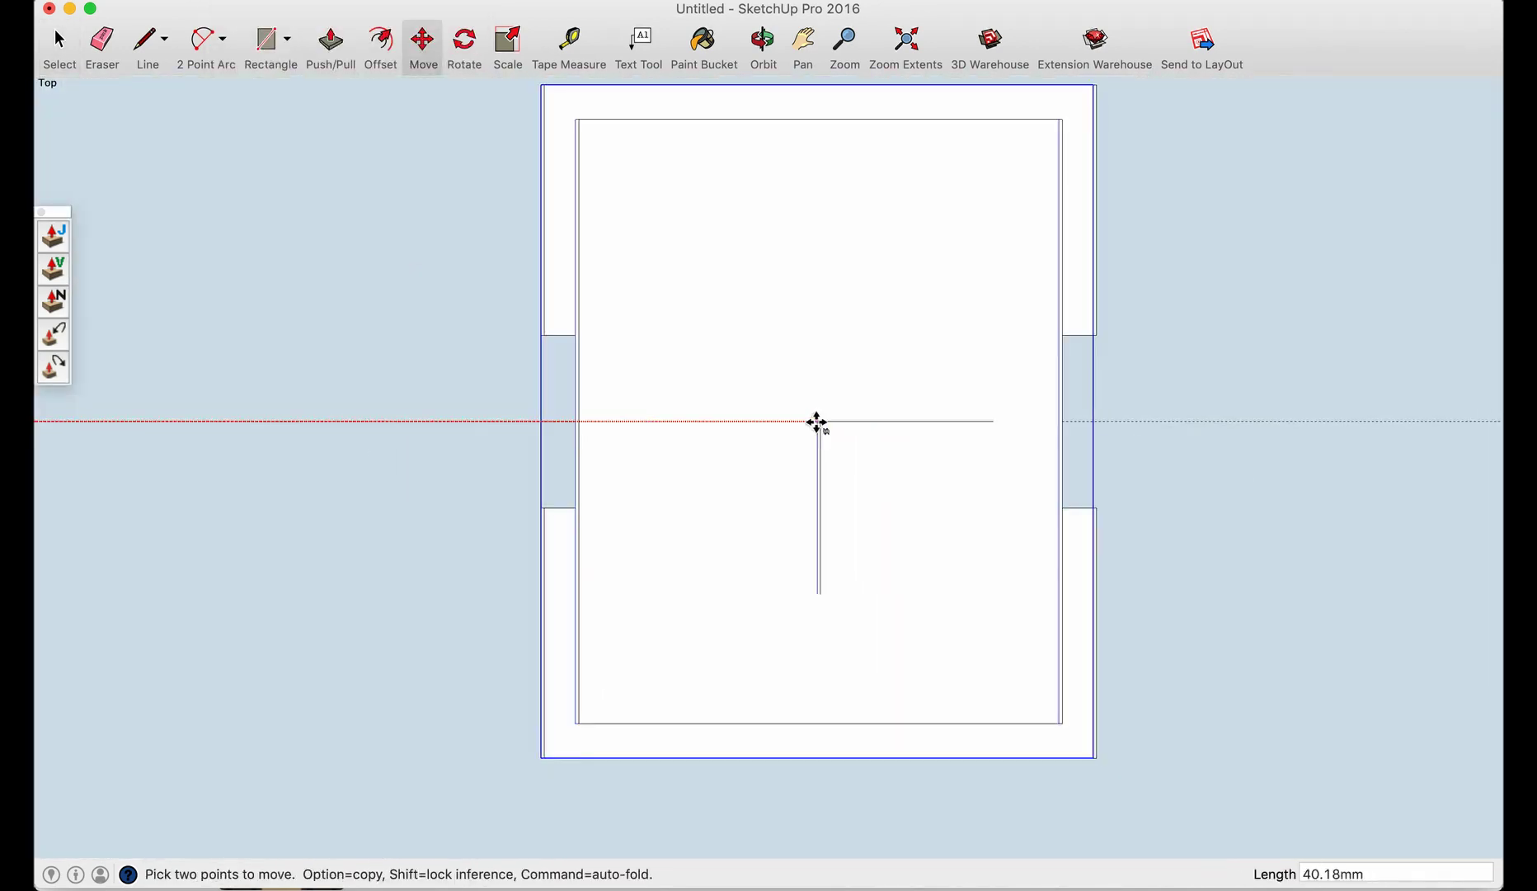
key(space)
Step: Shift the copied LEDs about 0.09 mm so the overlapping LEDs line up exactly
scroll(713, 182, down, 5)
scroll(577, 330, up, 1)
click(423, 45)
scroll(951, 359, up, 5)
scroll(951, 359, down, 5)
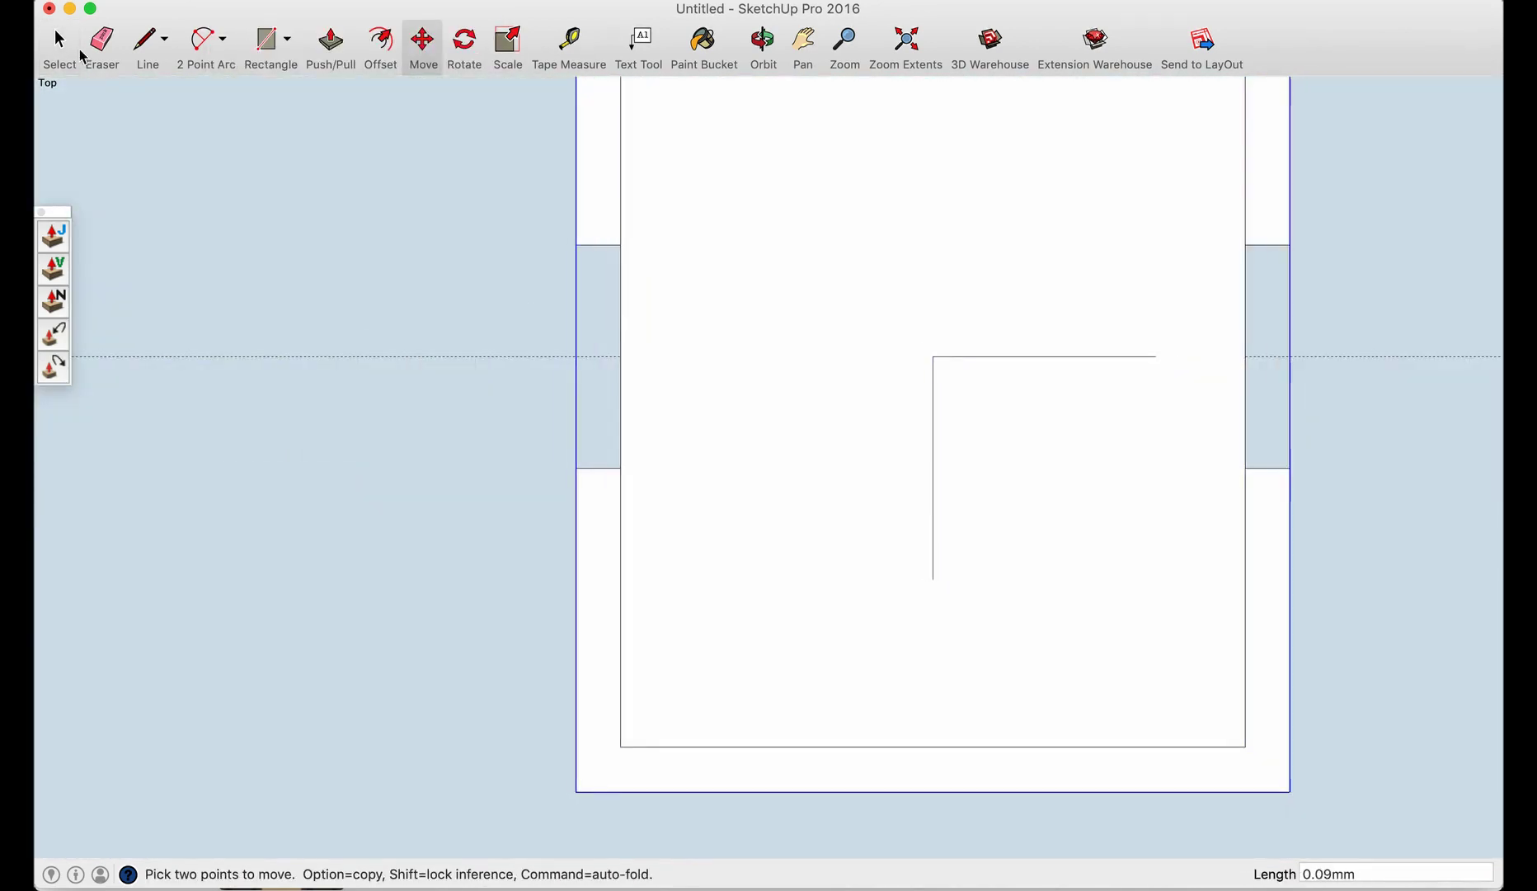
Step: Copy the completed LED row at 9.1 mm spacing to fill the plate with five rows
key(space)
scroll(1005, 342, up, 1)
text(m9.1)
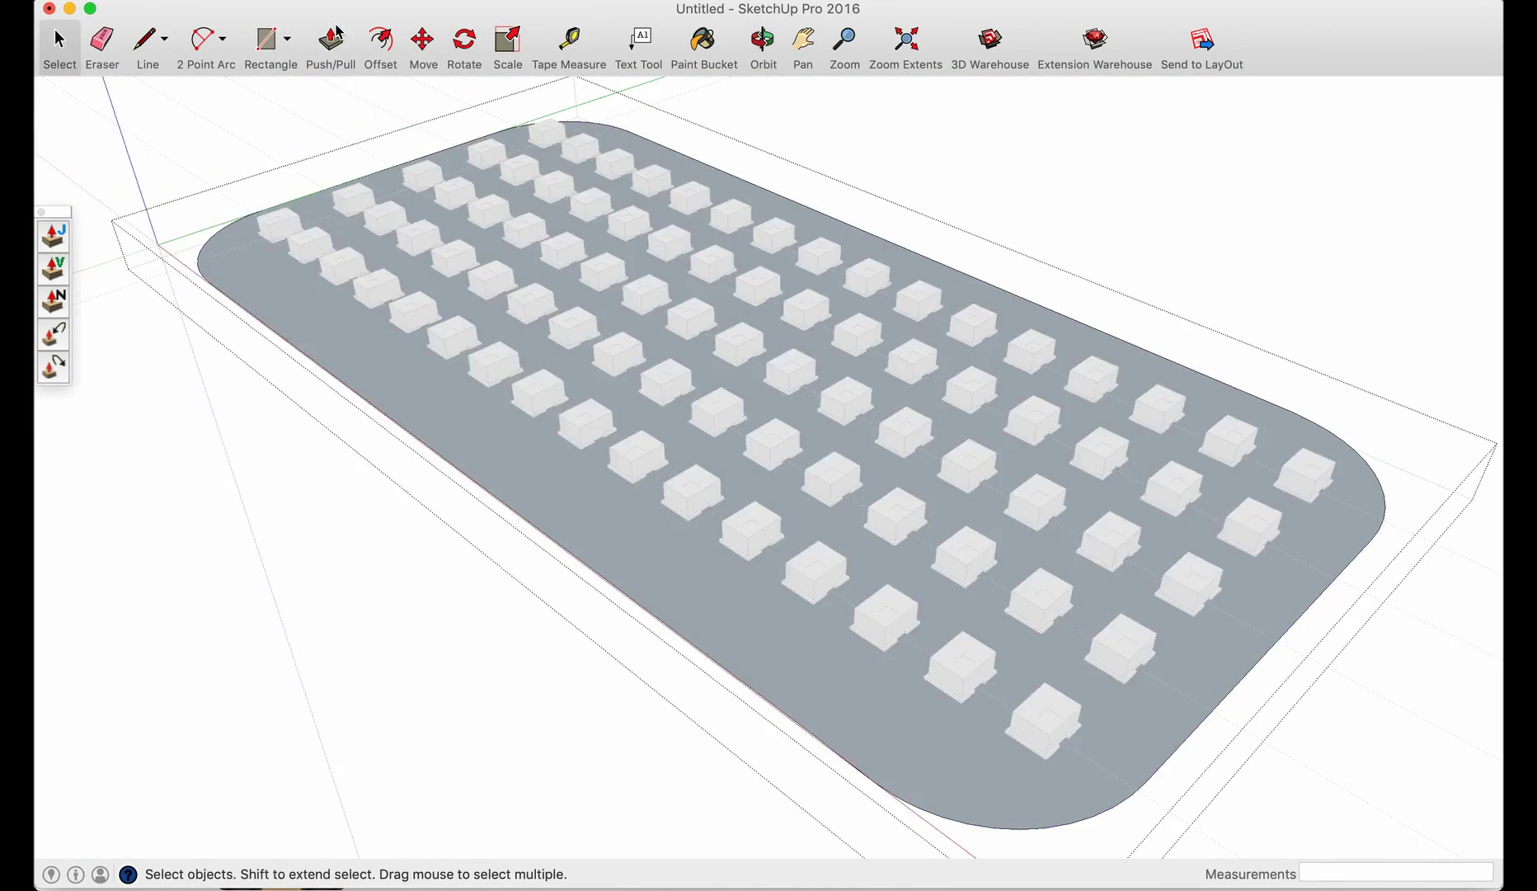
middle_drag(346, 404, 611, 295)
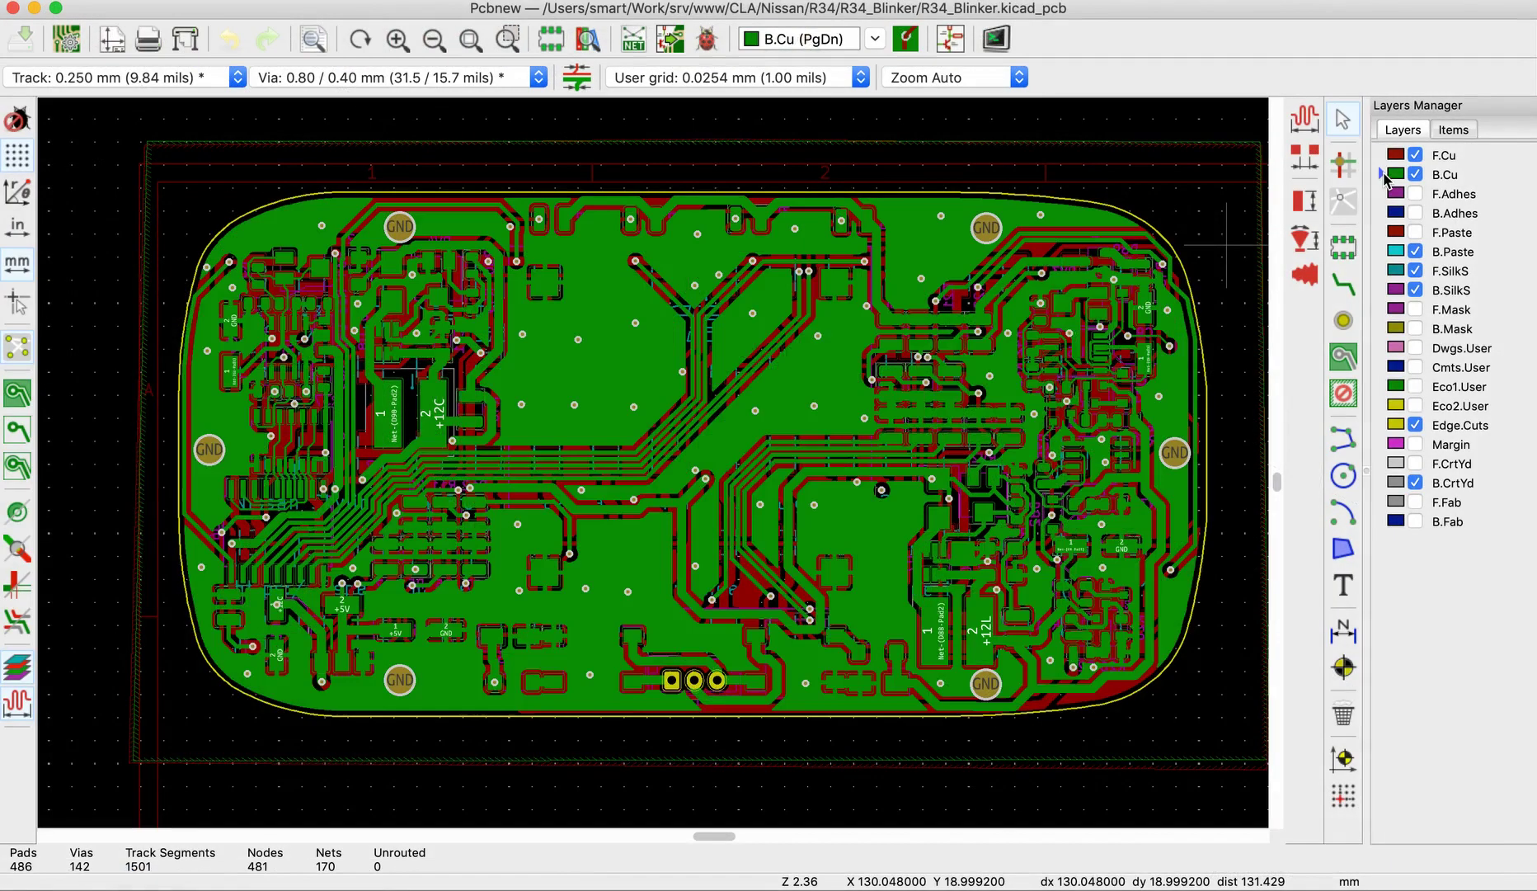
Step: In Pcbnew, make F.Cu and B.SilkS the active layer in turn to examine the blinker board
click(1387, 155)
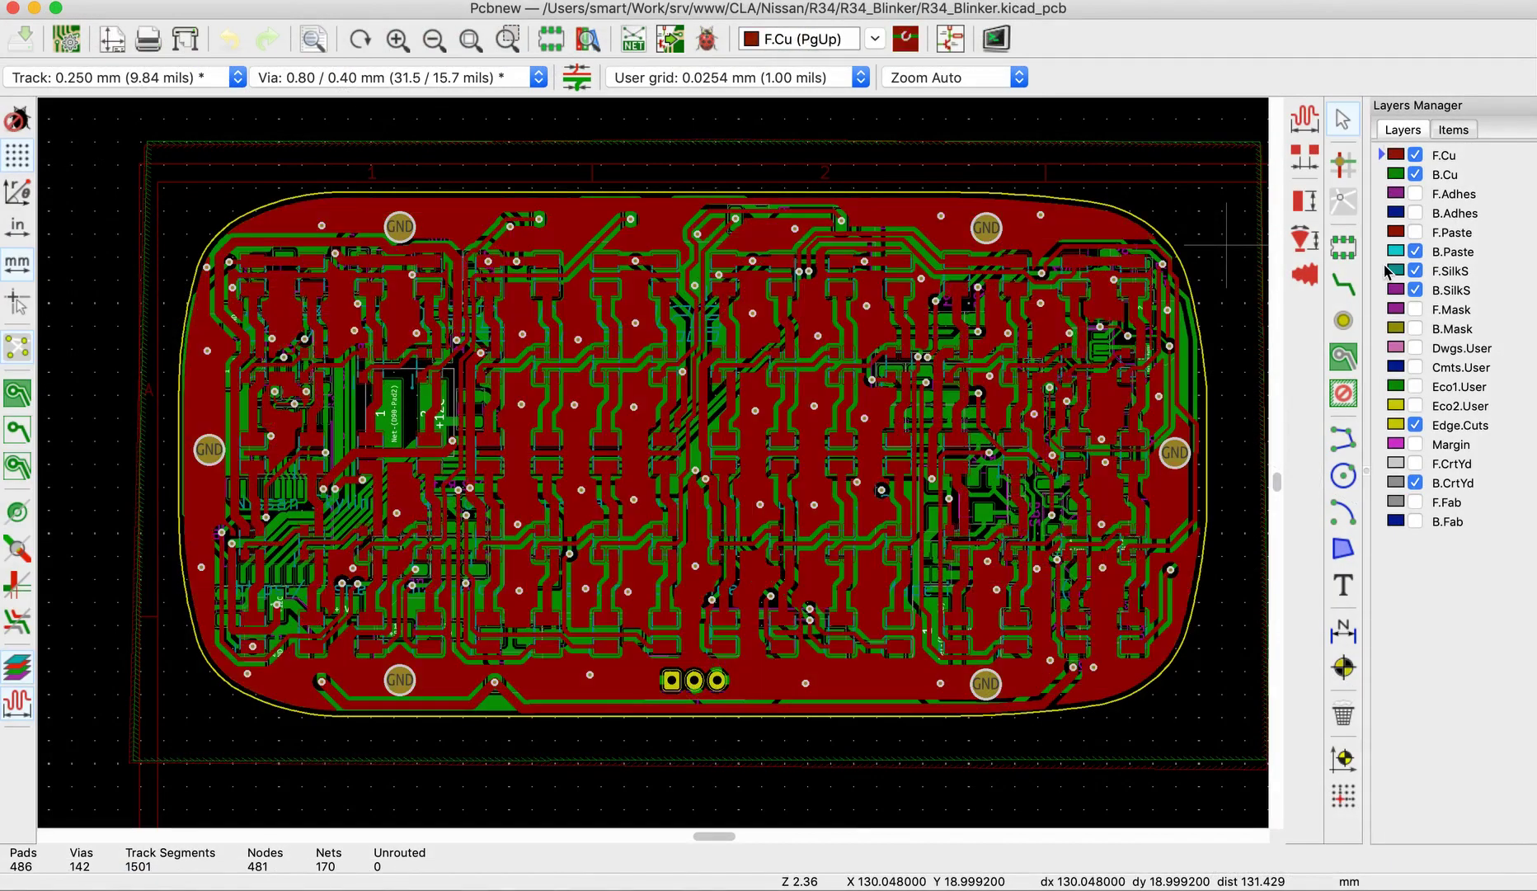
click(1387, 291)
Step: Back in SketchUp, view the LED model close up from an angle
click(258, 121)
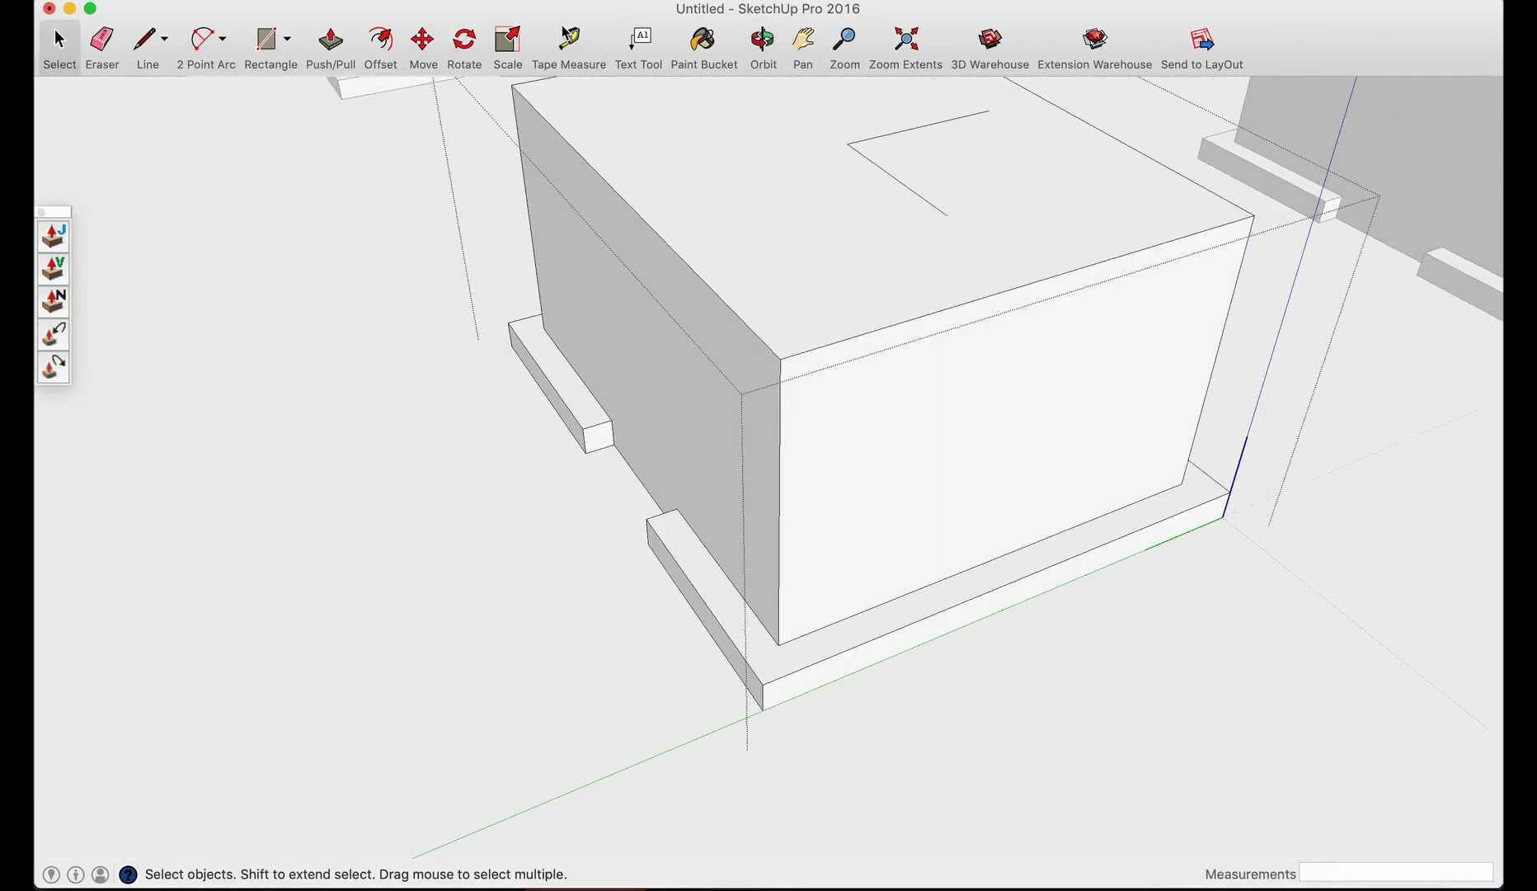
key(o)
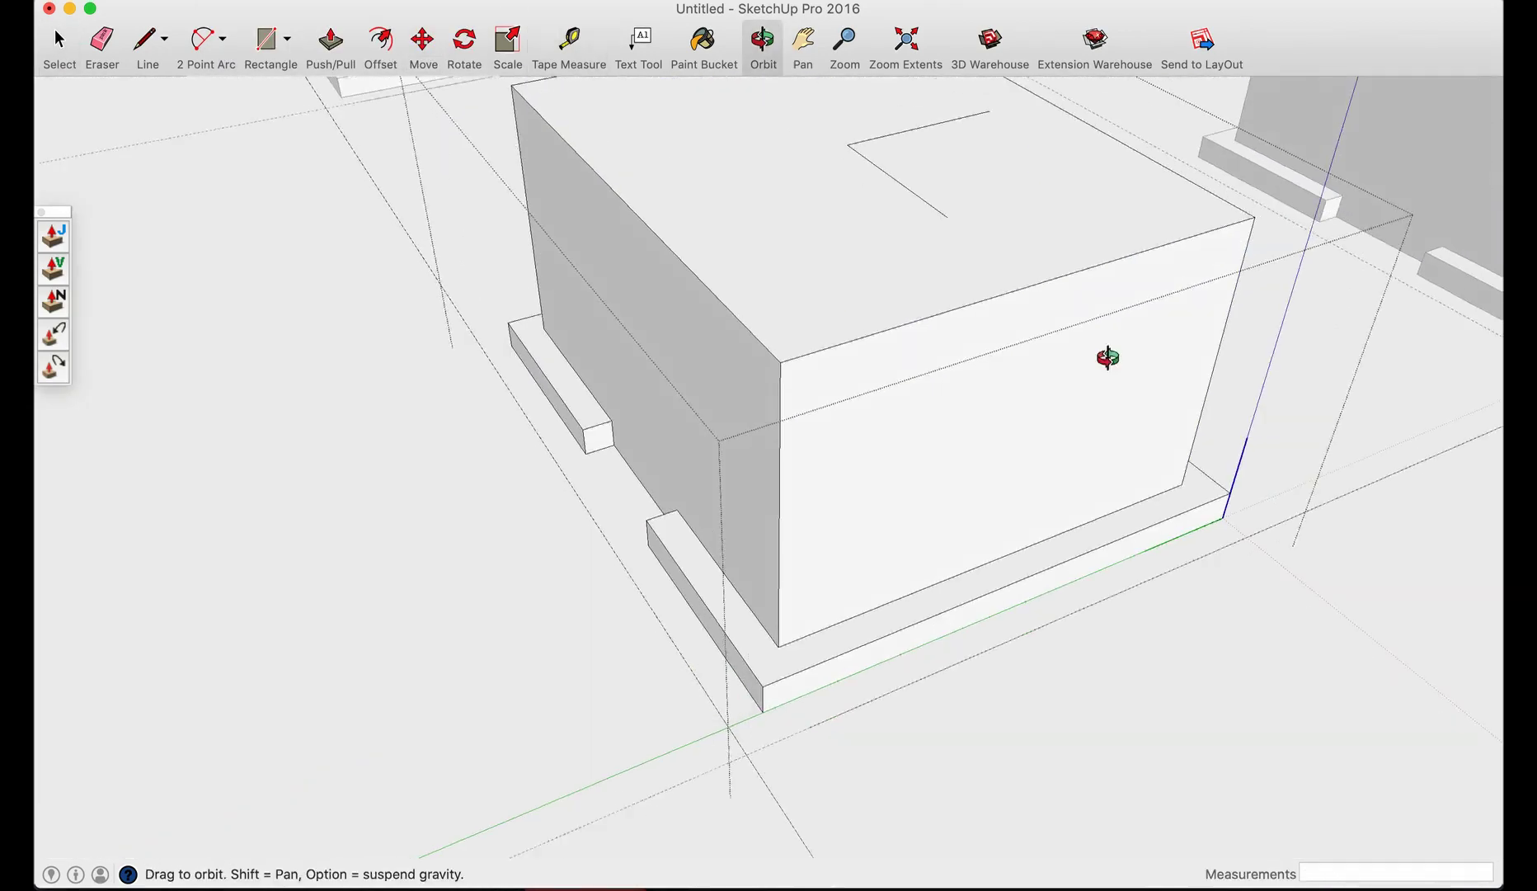